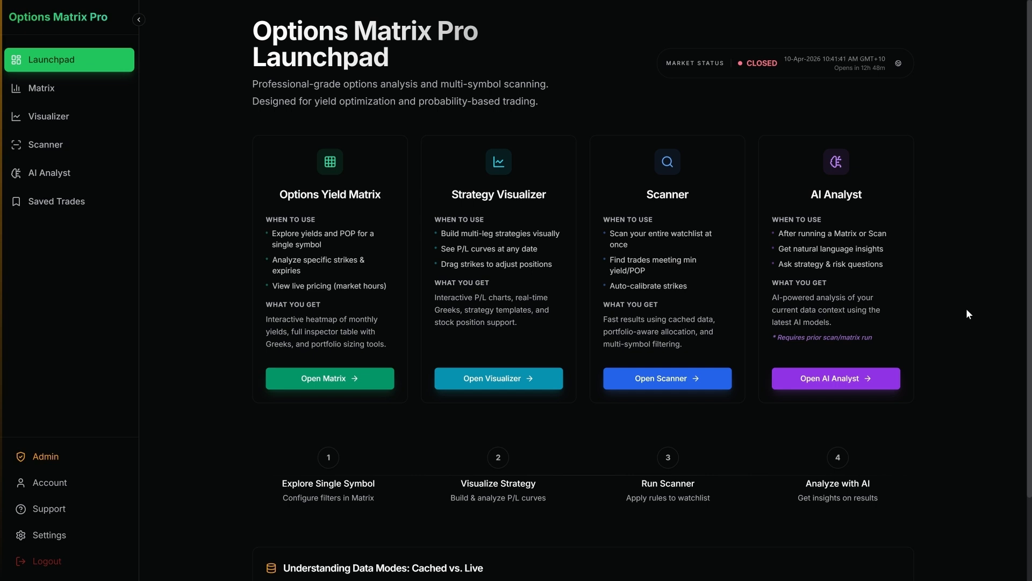
# Step: Open the options yield matrix and choose Cash Secured Put as its strategy
pyautogui.scroll(-2, 957, 307)
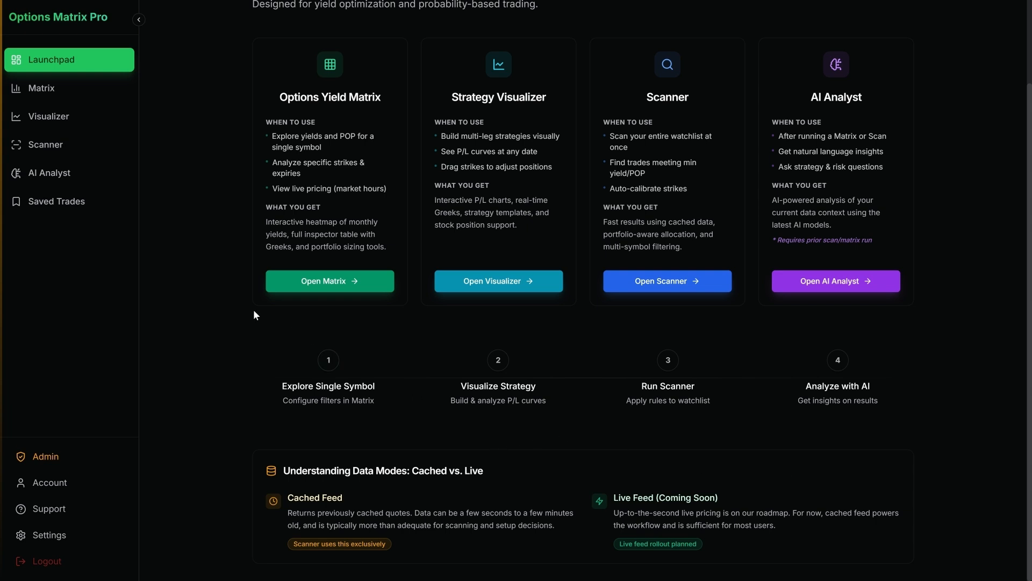
pyautogui.click(87, 94)
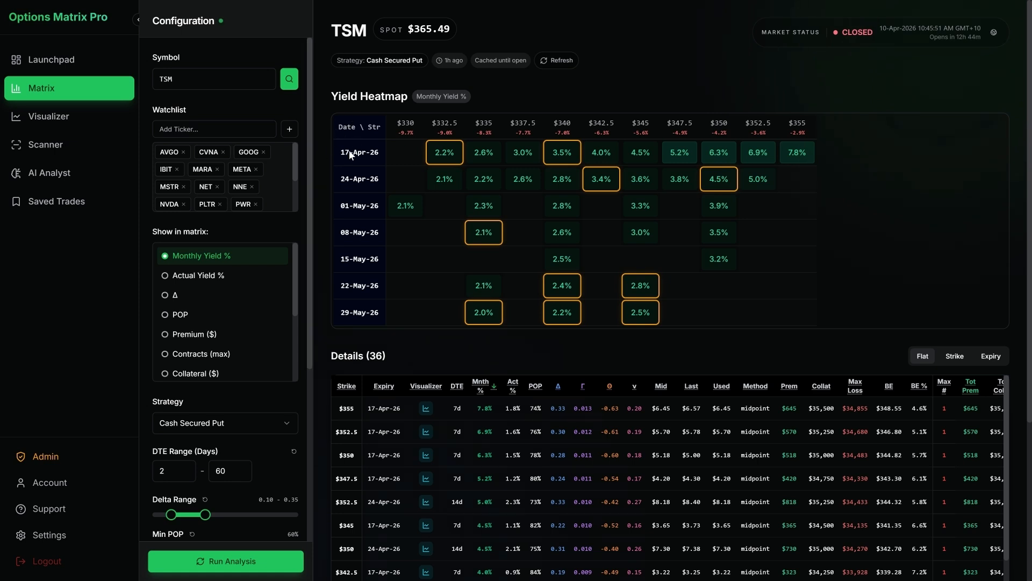
pyautogui.scroll(-3, 297, 265)
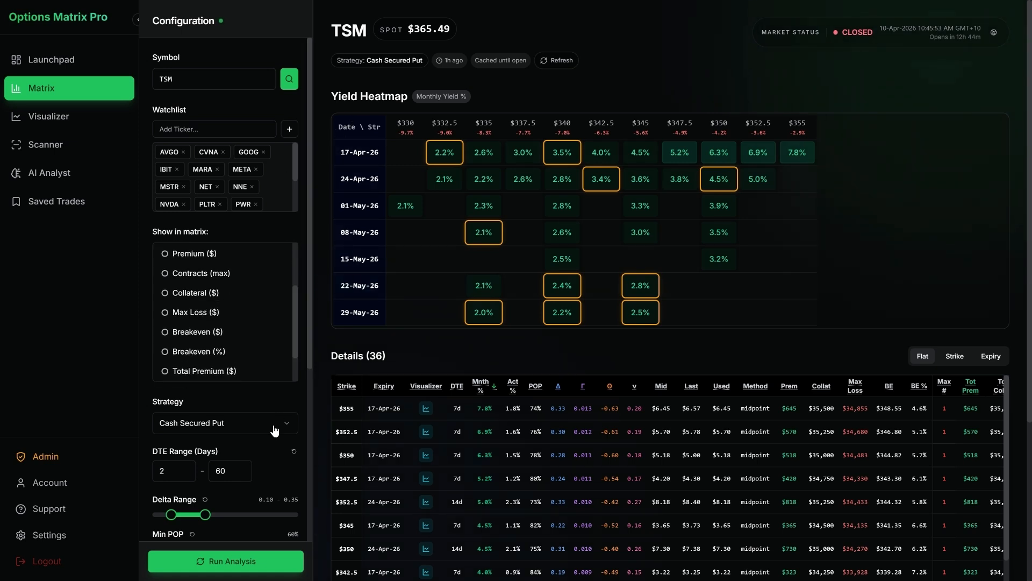
pyautogui.click(234, 423)
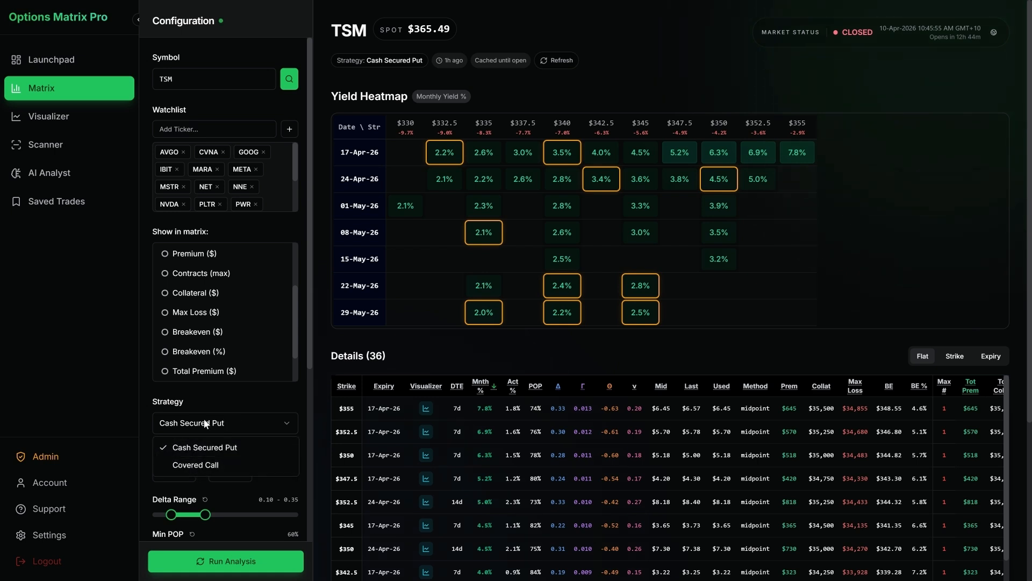
pyautogui.click(250, 446)
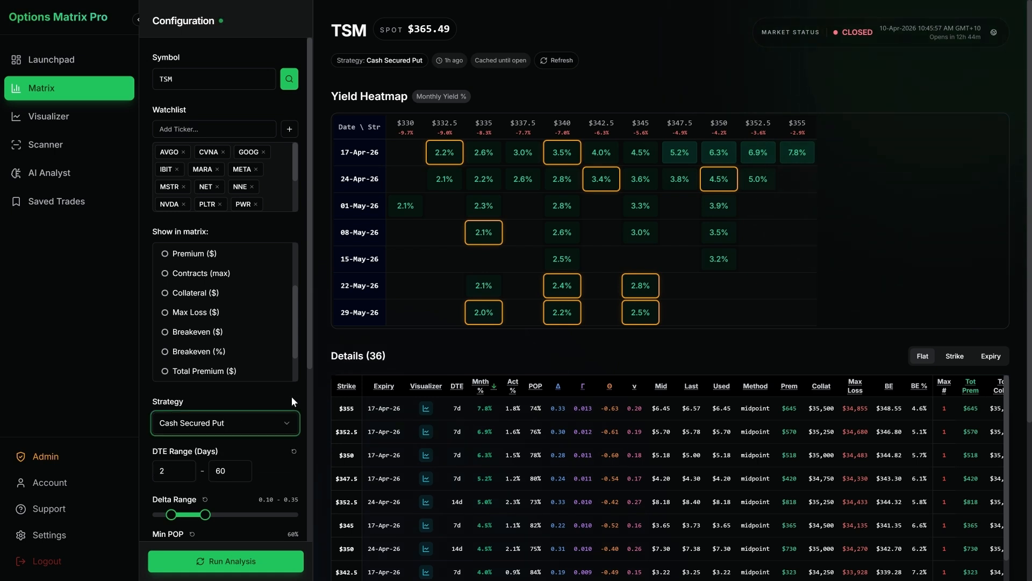
# Step: Load the META yield matrix from the watchlist
pyautogui.click(212, 128)
pyautogui.scroll(-2, 263, 175)
pyautogui.scroll(2, 261, 176)
pyautogui.click(234, 176)
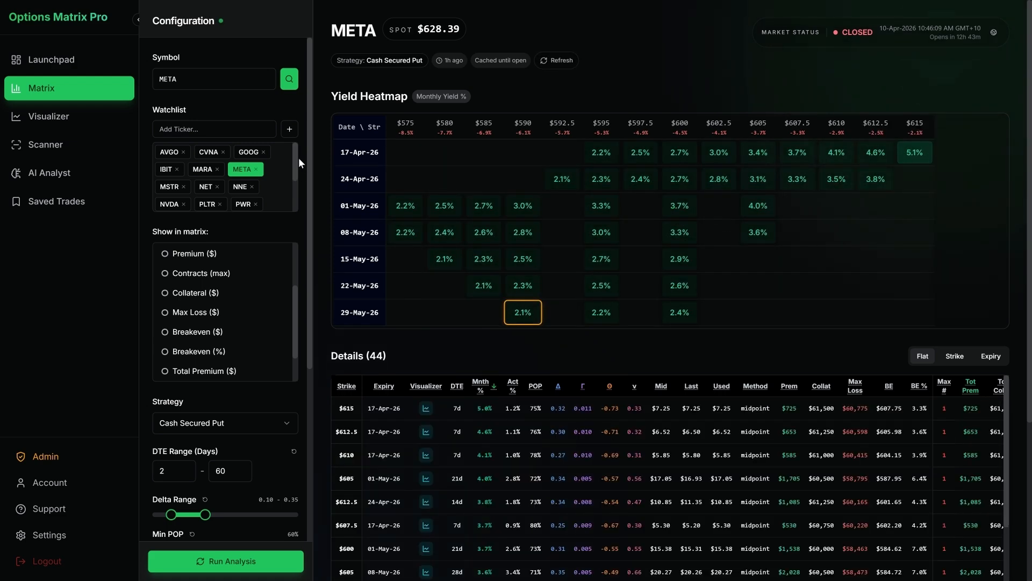
# Step: Show Actual Yield % in the META heatmap and inspect the details of the 24-Apr-26 $595 put
pyautogui.scroll(3, 275, 279)
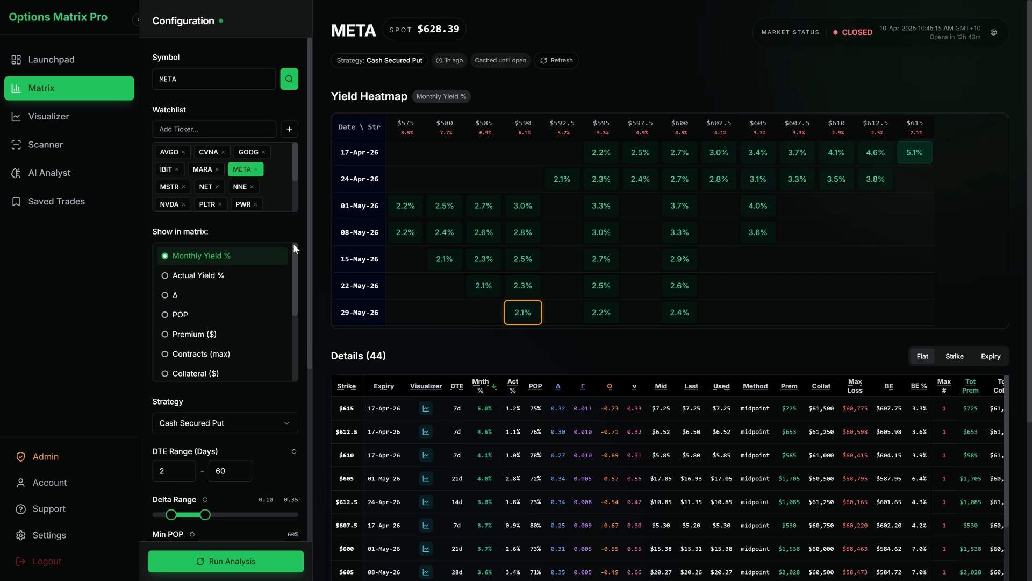
pyautogui.click(269, 278)
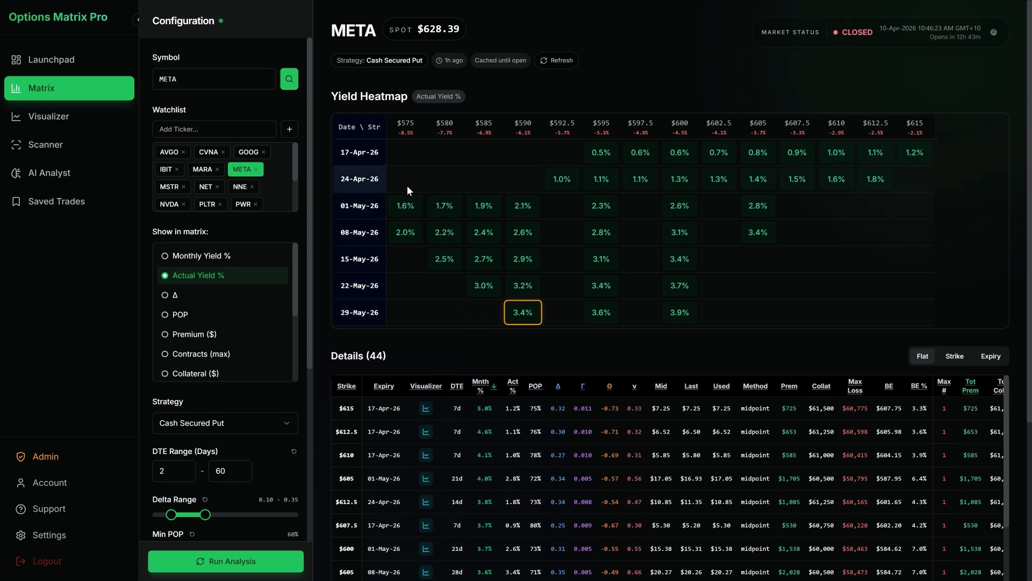
pyautogui.moveTo(407, 209)
pyautogui.moveTo(534, 266)
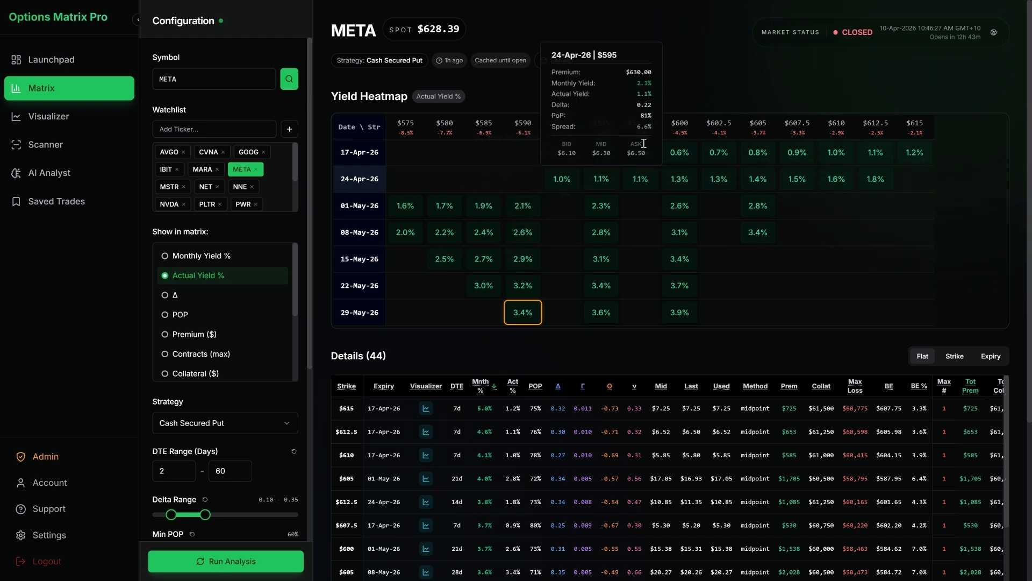
pyautogui.moveTo(644, 185)
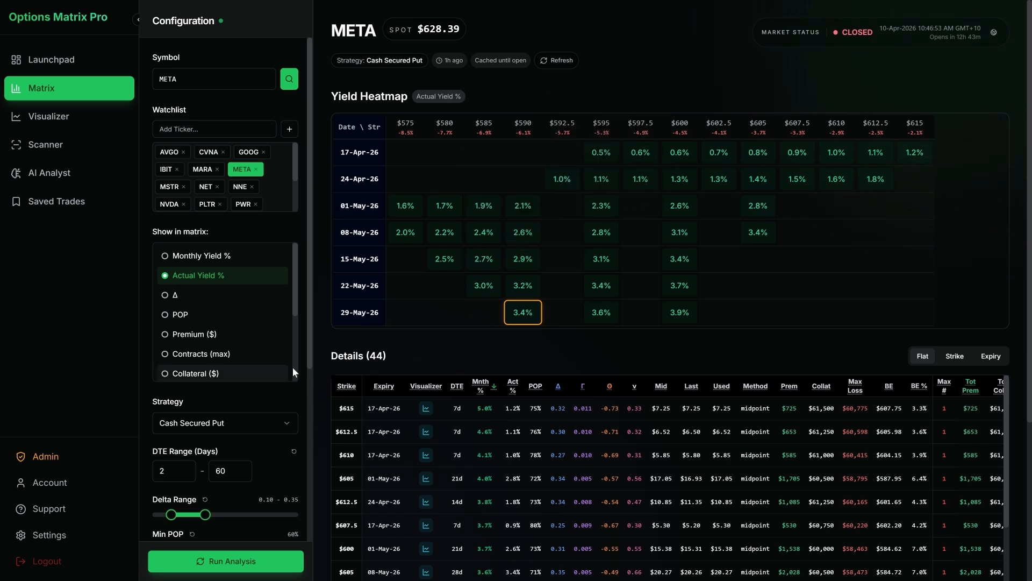
# Step: Set the minimum monthly yield filter to 1%
pyautogui.scroll(-3, 299, 370)
pyautogui.scroll(-2, 293, 334)
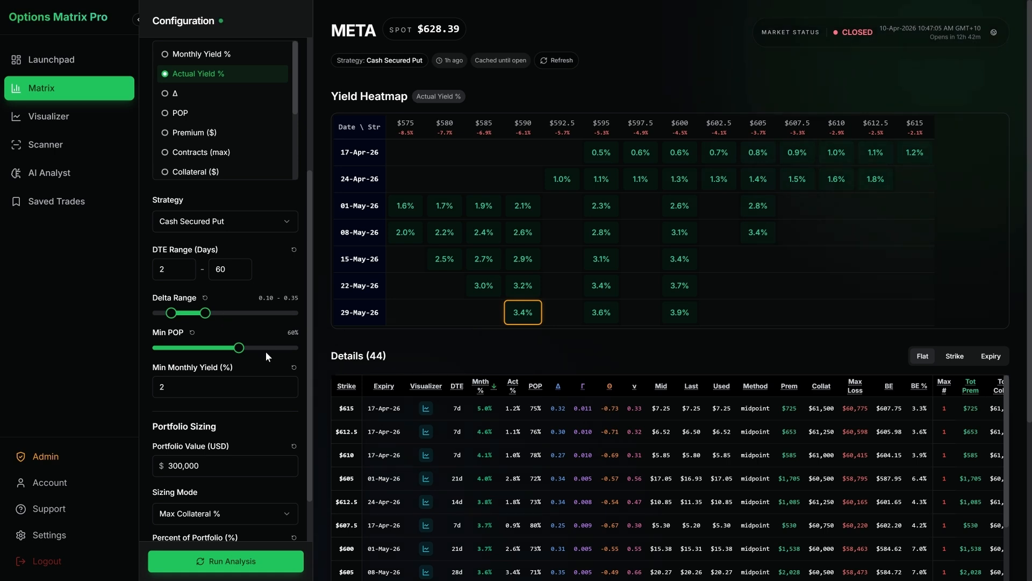
pyautogui.scroll(-1, 263, 348)
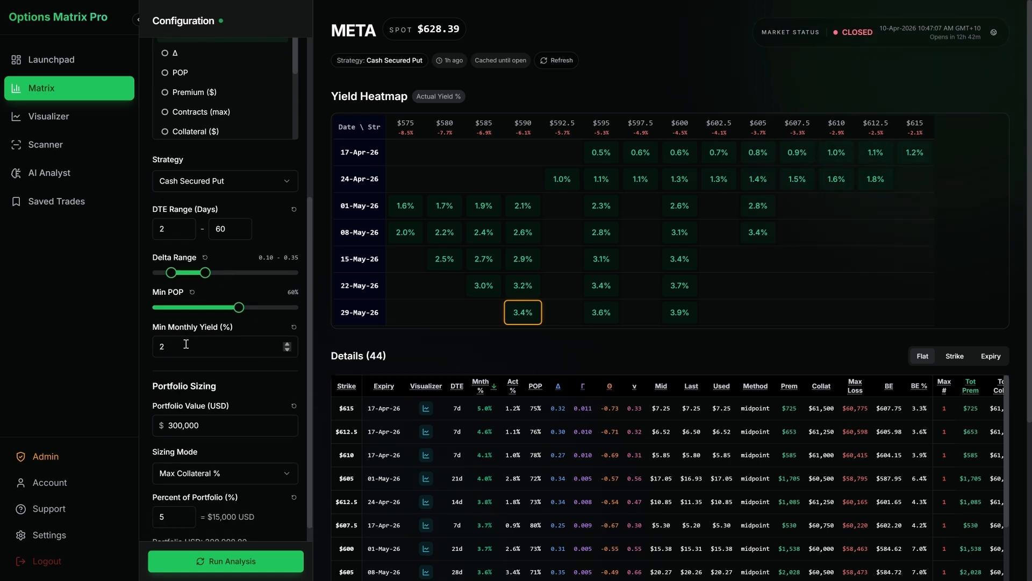
pyautogui.click(189, 344)
pyautogui.press('BackSpace')
pyautogui.write('1')
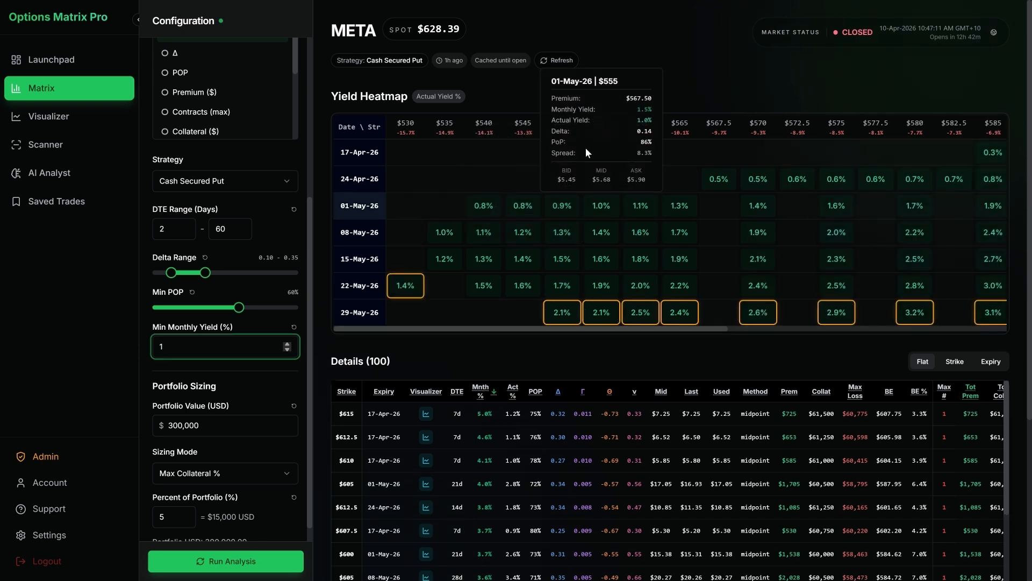
pyautogui.write('3')
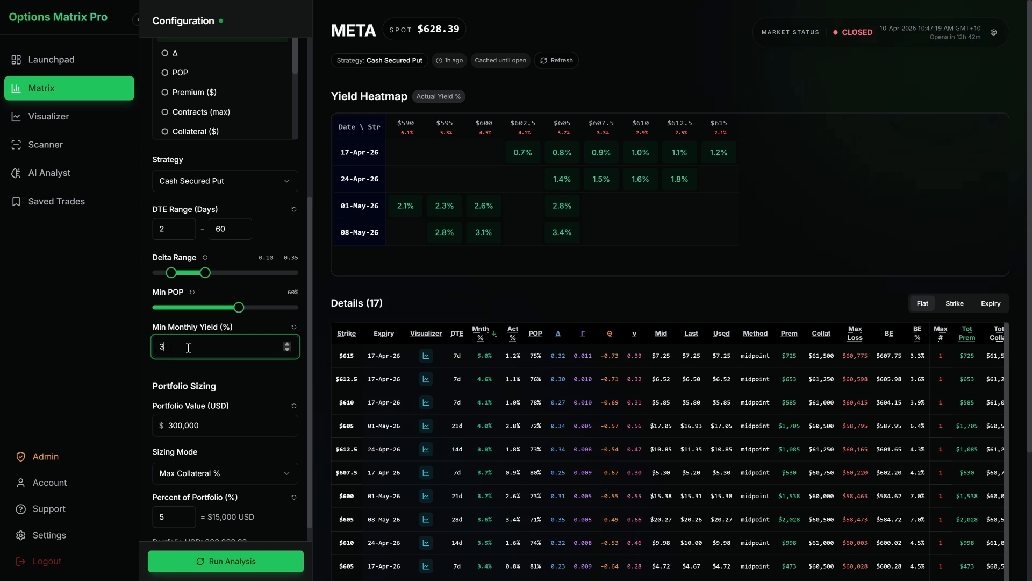
# Step: Raise the minimum monthly yield filter to 3%
pyautogui.click(270, 327)
pyautogui.click(249, 343)
pyautogui.press('Down')
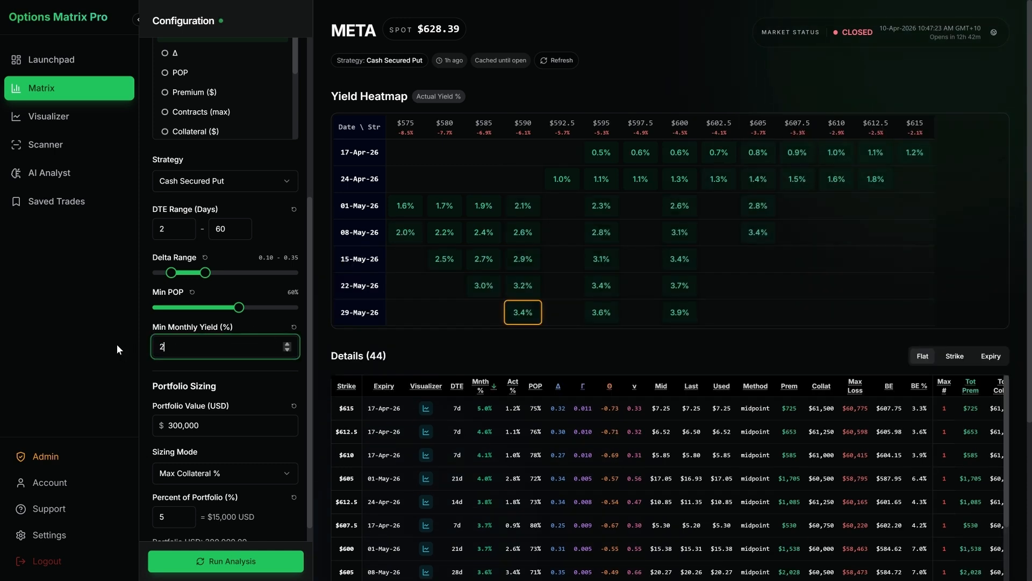
pyautogui.press('BackSpace')
pyautogui.write('3')
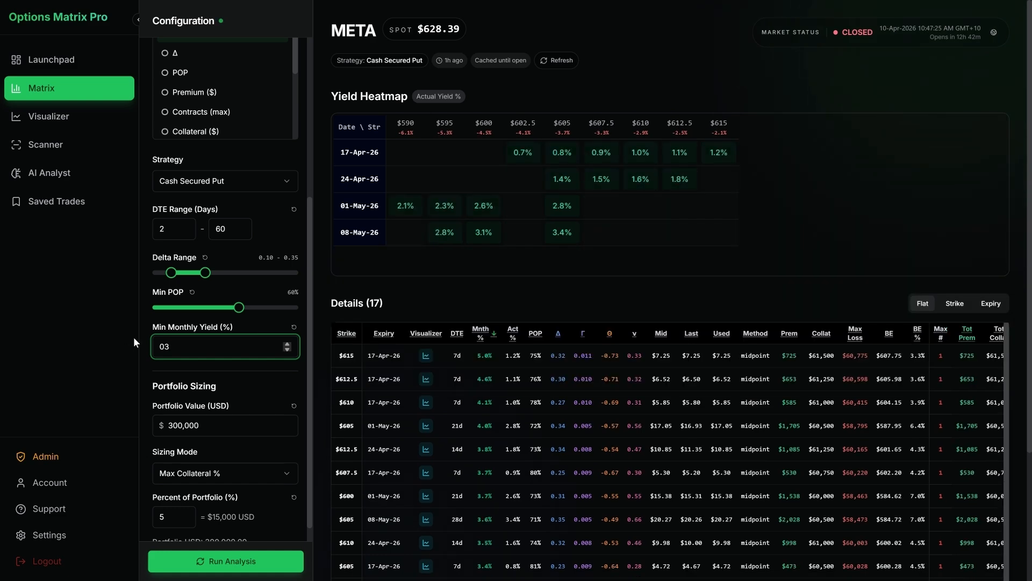
pyautogui.click(141, 334)
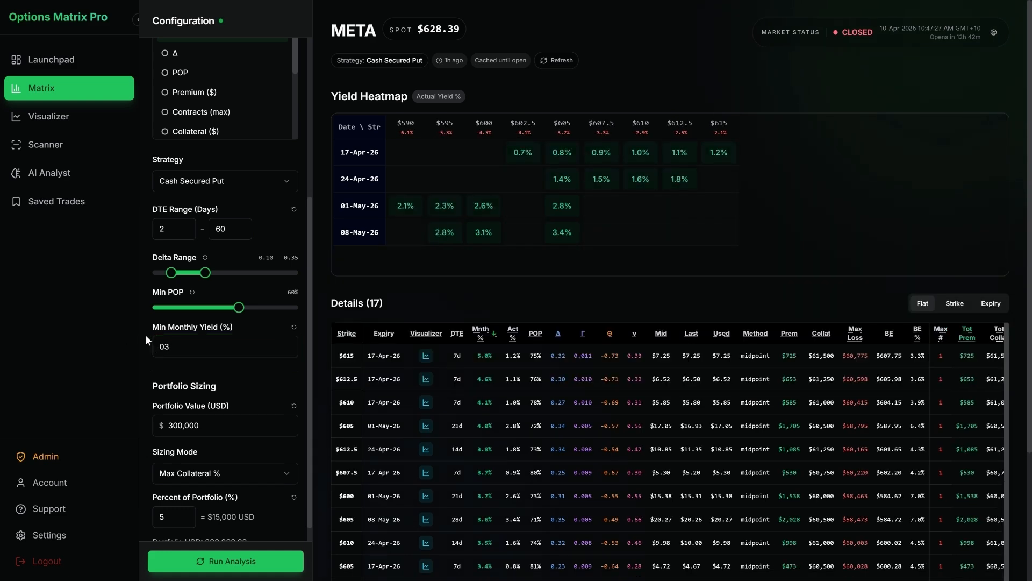
# Step: Display Monthly Yield % in the heatmap and compare its cells with the minimum monthly yield filter
pyautogui.scroll(5, 288, 107)
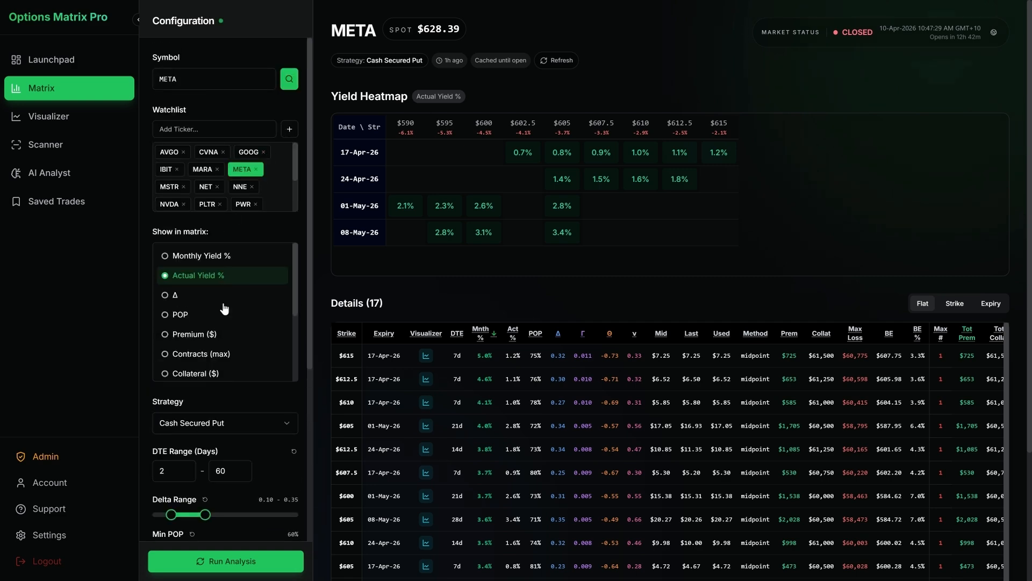
pyautogui.click(208, 257)
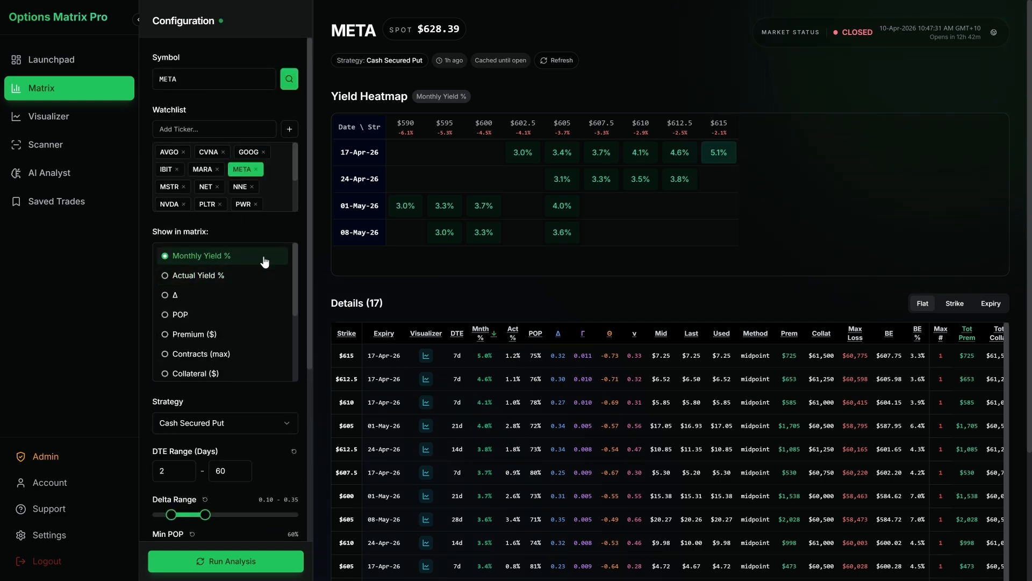
pyautogui.moveTo(472, 222)
pyautogui.scroll(-3, 295, 299)
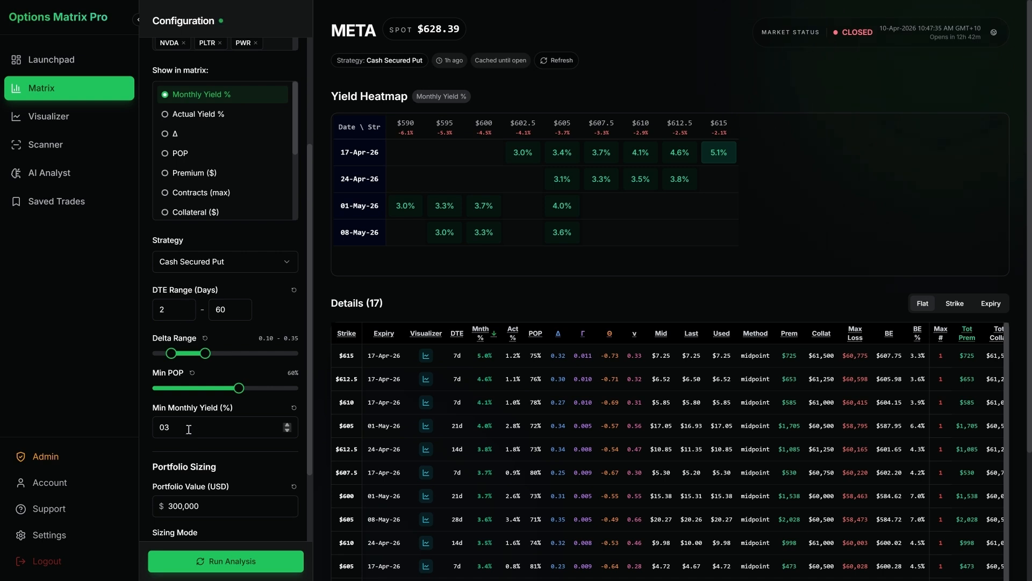
pyautogui.moveTo(565, 199)
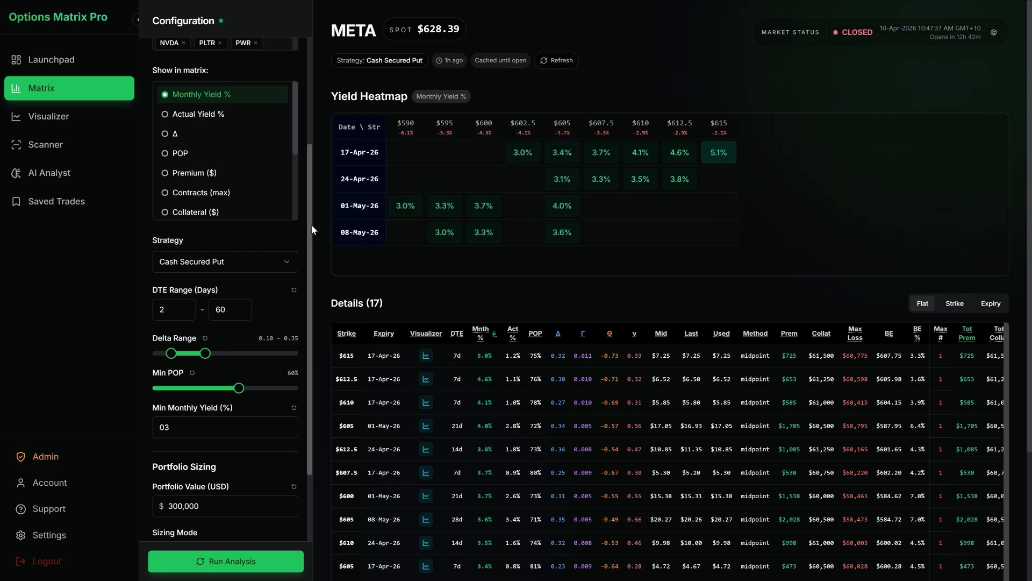
# Step: Switch the heatmap to Actual Yield % to check the 17-Apr-26 cells, and return it to Monthly Yield %
pyautogui.scroll(1, 308, 210)
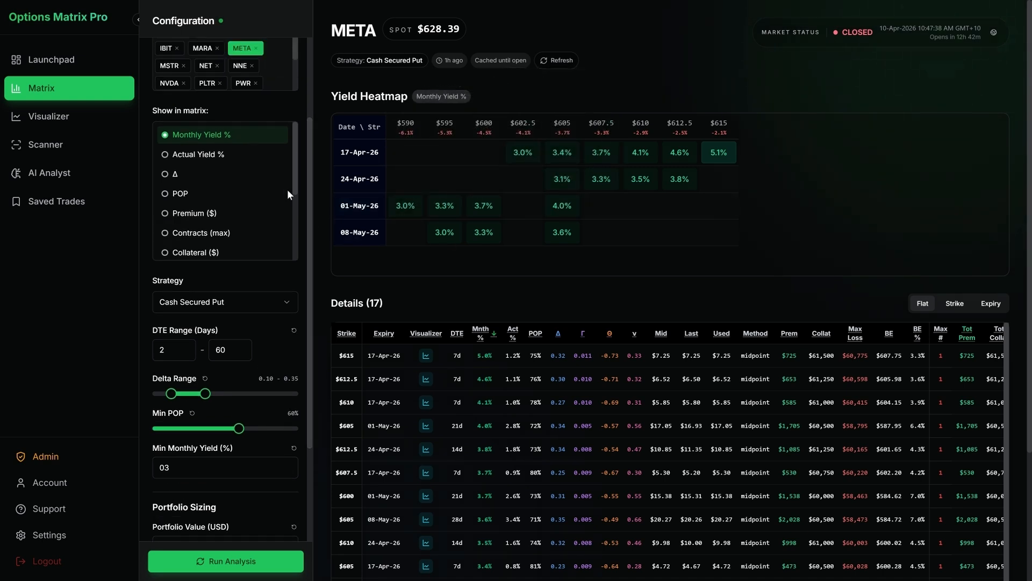
pyautogui.click(255, 163)
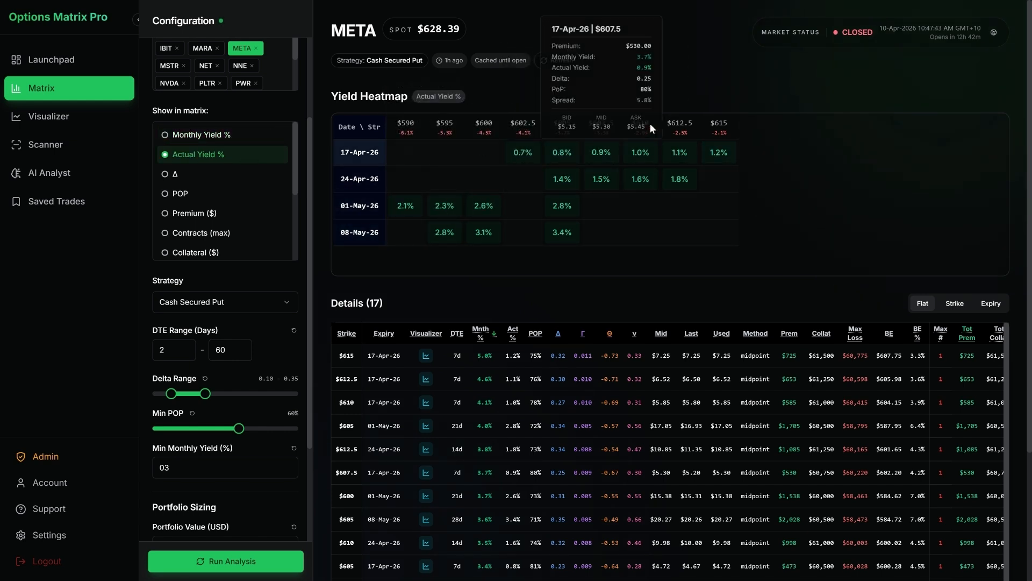
pyautogui.moveTo(549, 157)
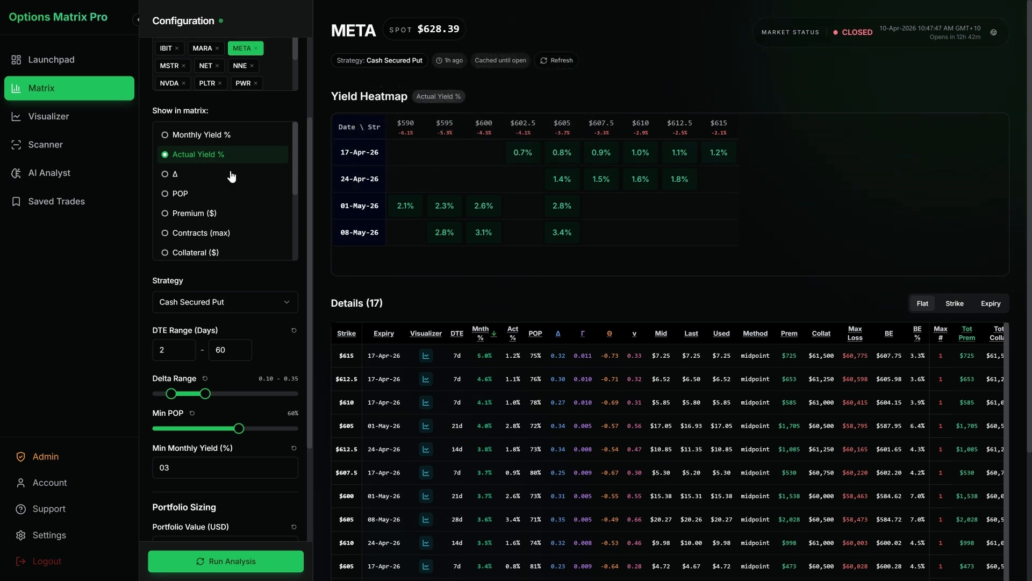
pyautogui.scroll(2, 236, 162)
pyautogui.click(250, 215)
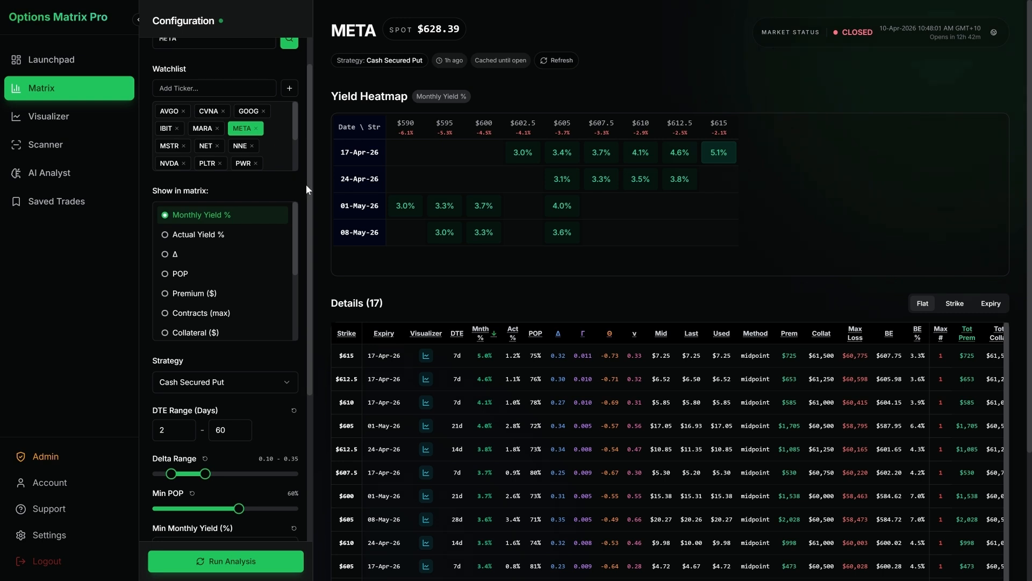
# Step: Set the minimum monthly yield filter to 2%
pyautogui.scroll(-3, 307, 188)
pyautogui.scroll(1, 308, 201)
pyautogui.scroll(-1, 306, 204)
pyautogui.moveTo(185, 431); pyautogui.dragTo(126, 425)
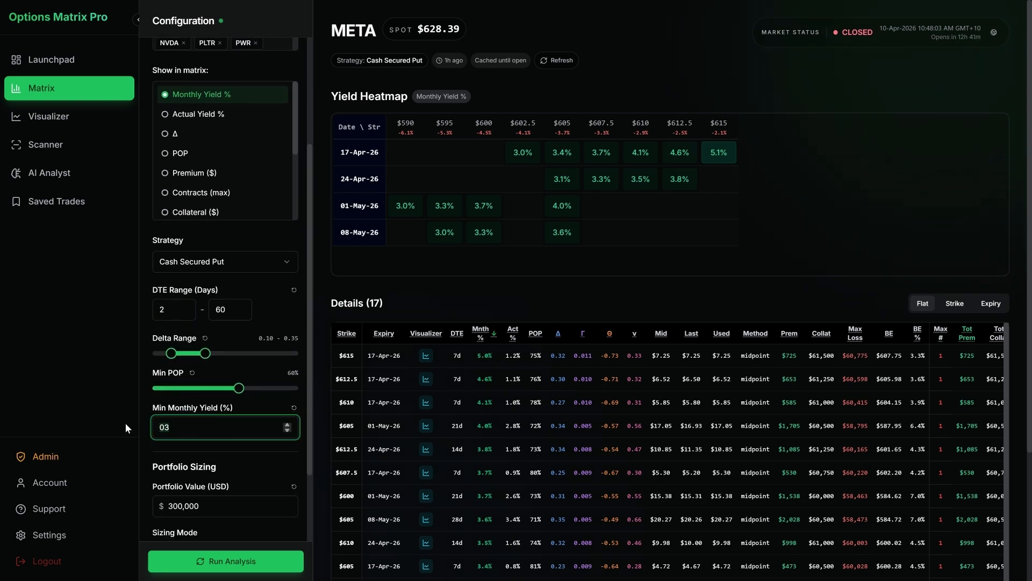
pyautogui.write('2')
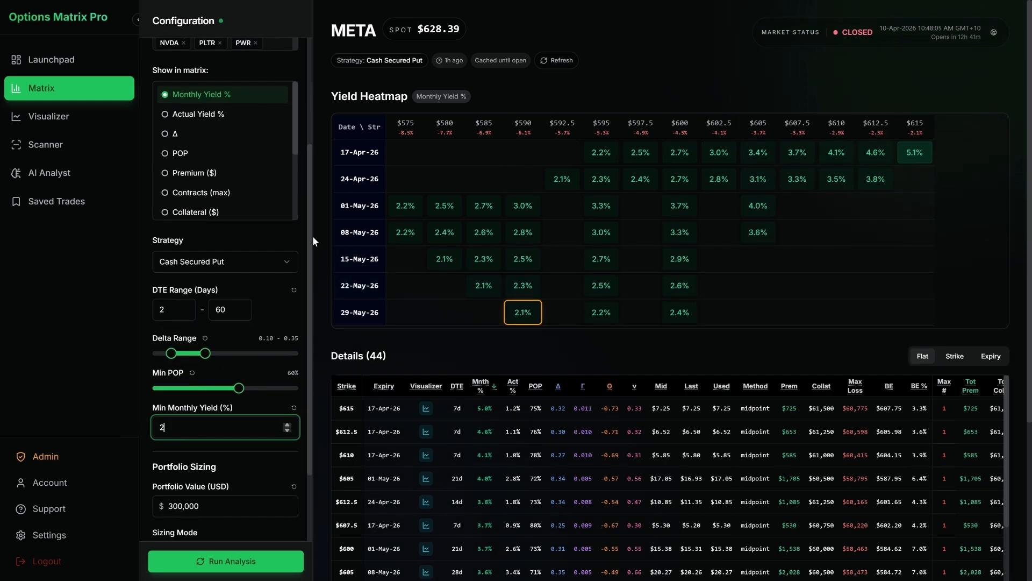
# Step: Restrict the META details table to the 08-May-26 $585 put selected in the heatmap
pyautogui.scroll(2, 302, 234)
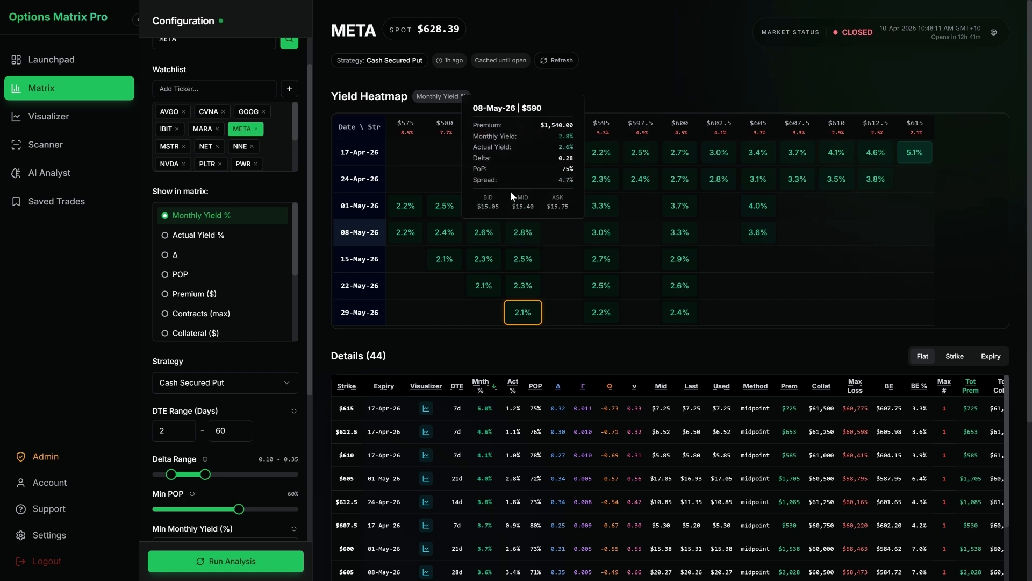
pyautogui.moveTo(516, 133); pyautogui.dragTo(531, 134)
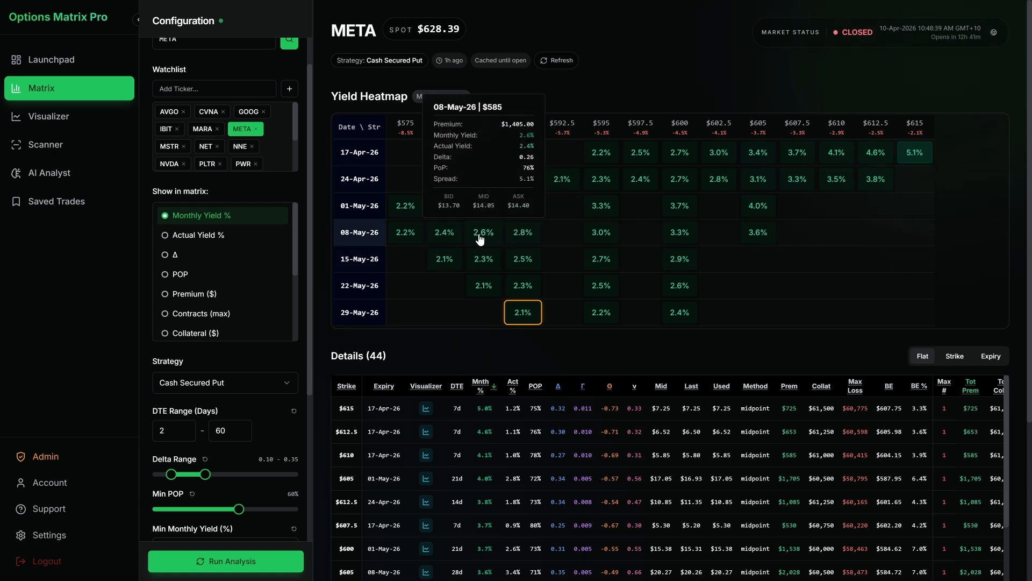
pyautogui.click(480, 237)
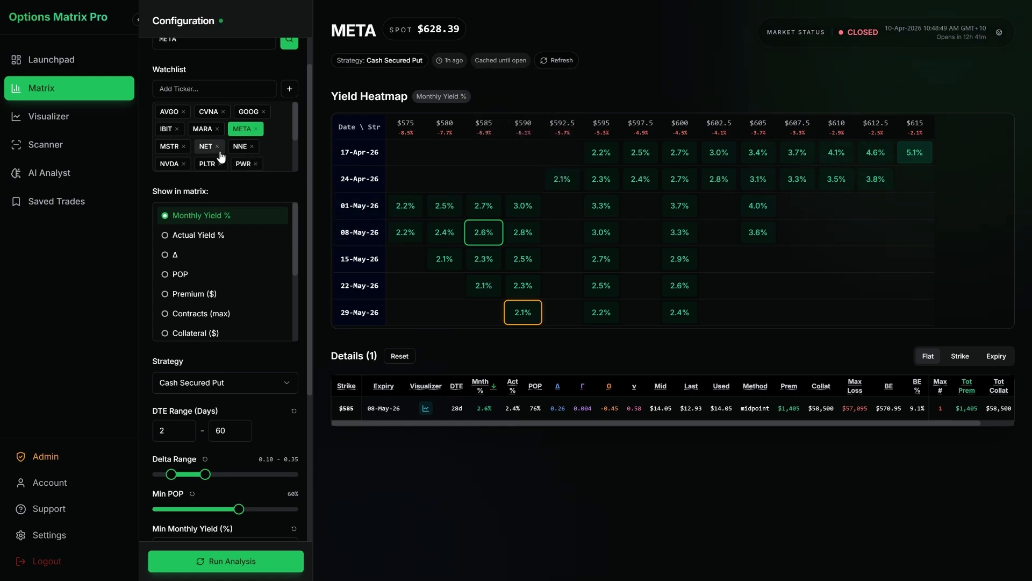
# Step: Load the yield matrices of NNE and TSM in turn from the watchlist and examine their highlighted cells
pyautogui.click(238, 149)
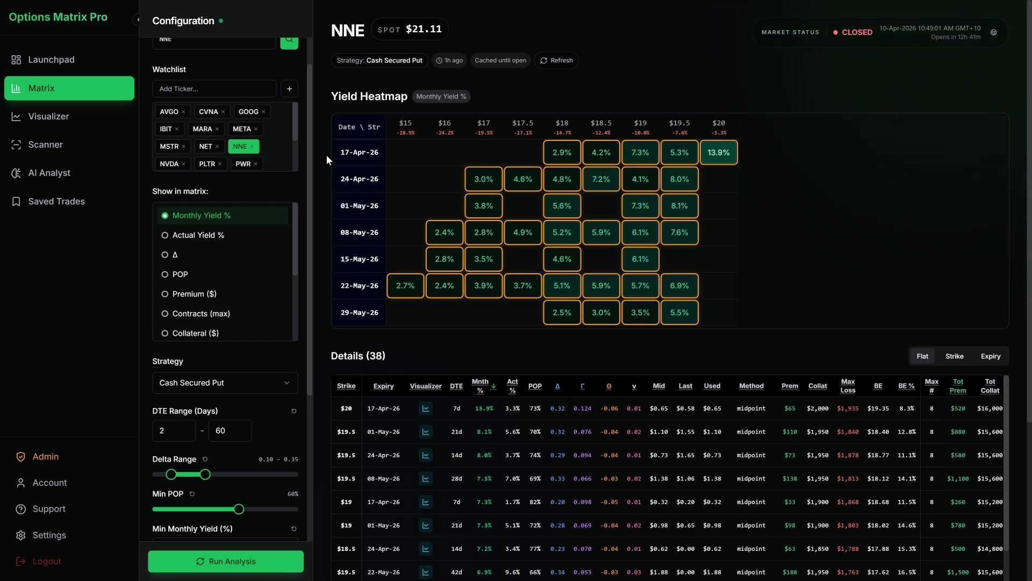
pyautogui.moveTo(478, 169)
pyautogui.scroll(-2, 224, 148)
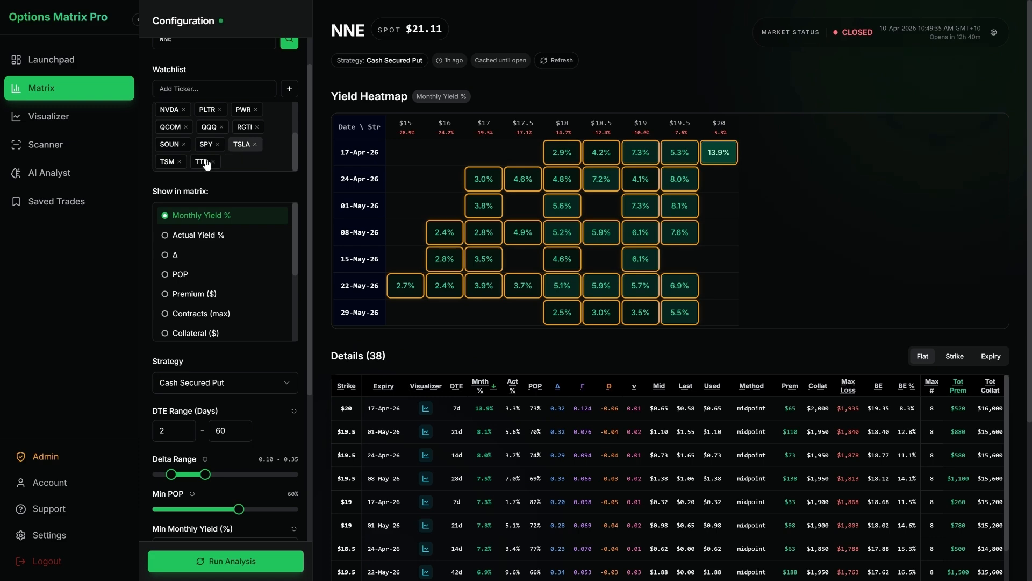
pyautogui.click(166, 162)
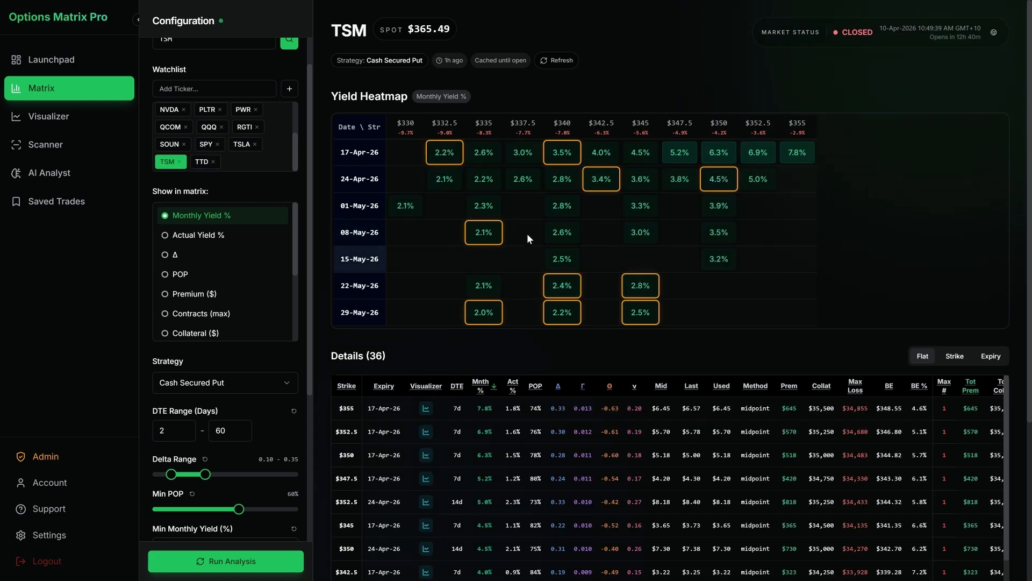
pyautogui.moveTo(485, 206)
pyautogui.moveTo(491, 233)
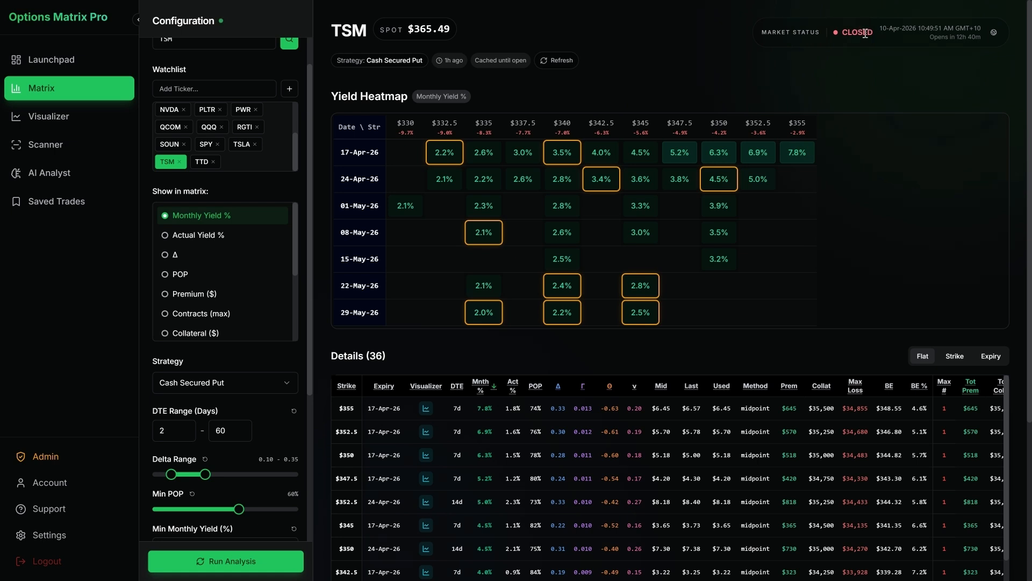
# Step: Switch the market status clock to Eastern Time (ET)
pyautogui.moveTo(945, 28); pyautogui.dragTo(986, 34)
pyautogui.click(984, 32)
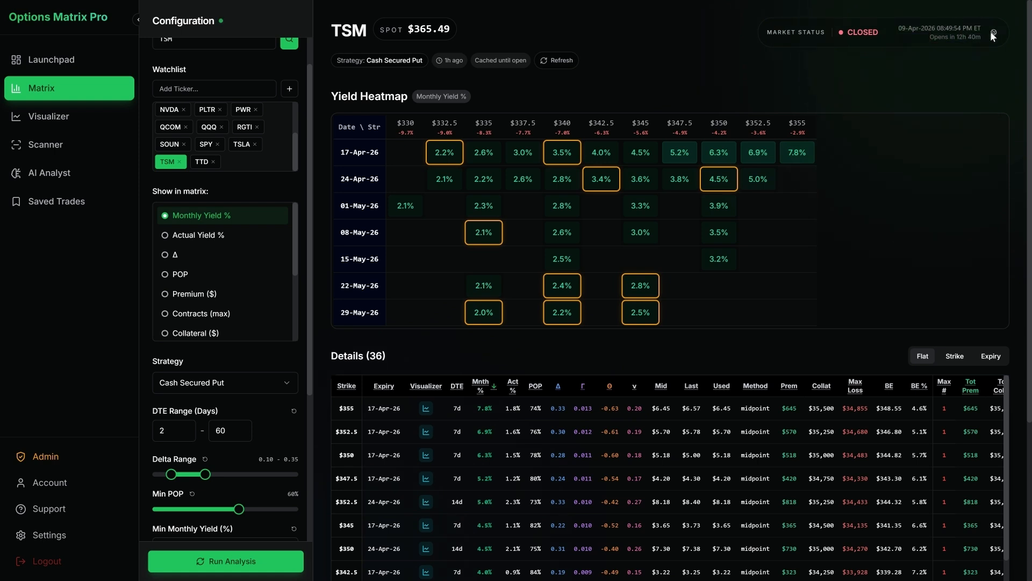
# Step: Switch the market status clock from Eastern Time to the GMT+10 time zone
pyautogui.click(993, 33)
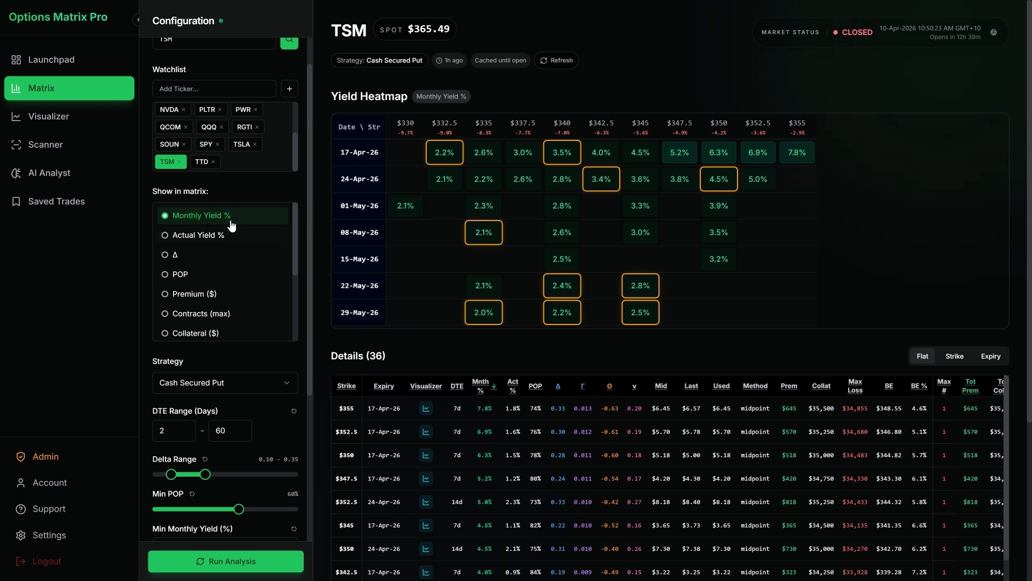
# Step: View the TSM heatmap in turn by Δ, POP, Premium ($) and Contracts (max)
pyautogui.click(243, 254)
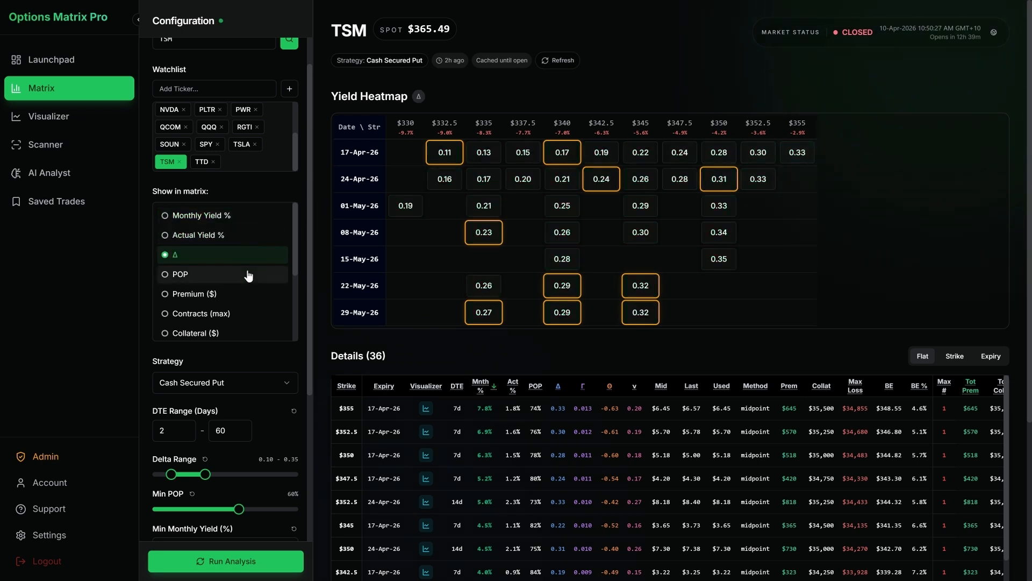
pyautogui.click(248, 276)
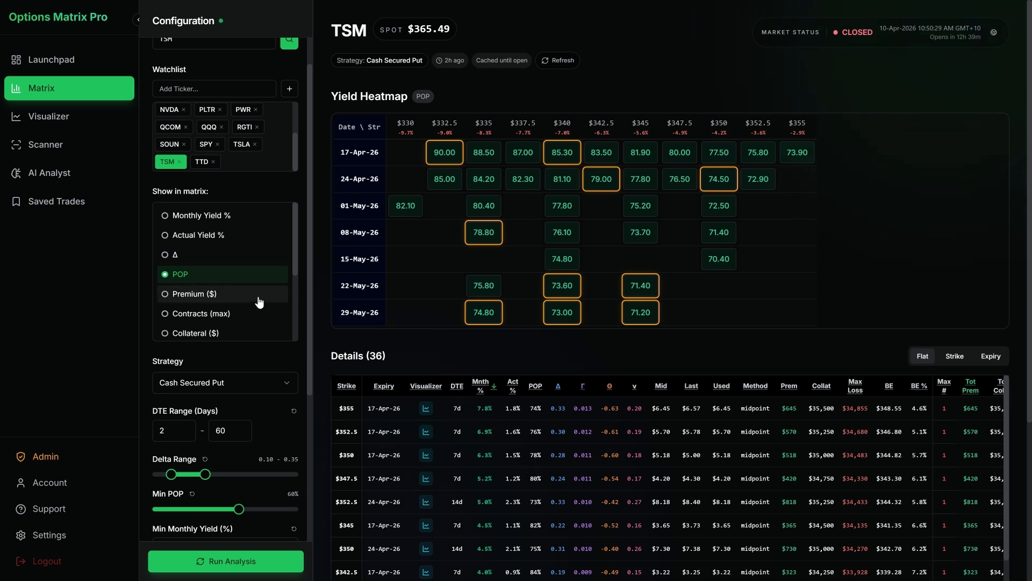
pyautogui.click(259, 299)
pyautogui.scroll(-1, 258, 298)
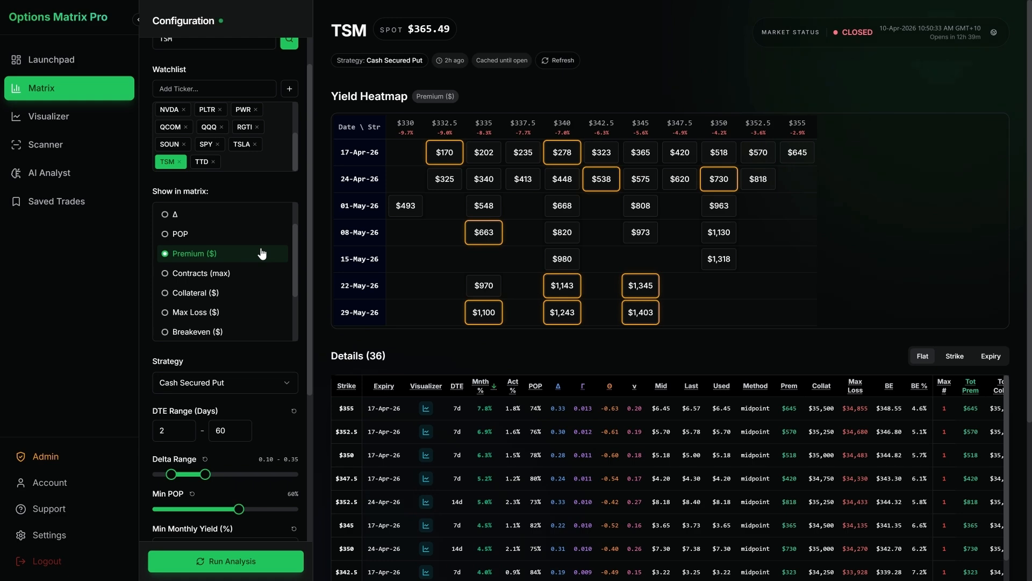
pyautogui.click(248, 281)
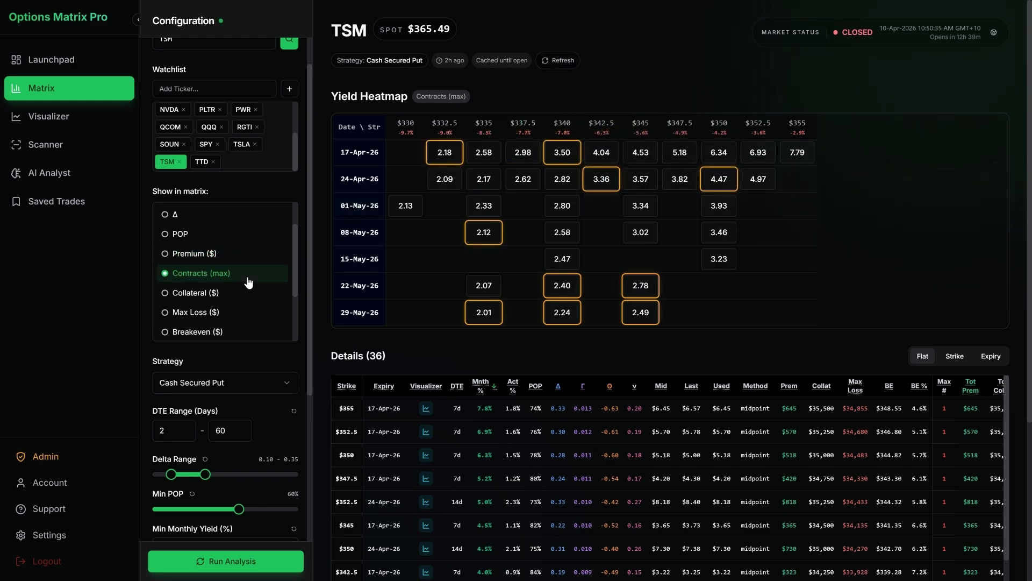
# Step: Review the portfolio sizing settings and the available sizing modes, keeping Max Collateral % selected
pyautogui.scroll(-8, 249, 282)
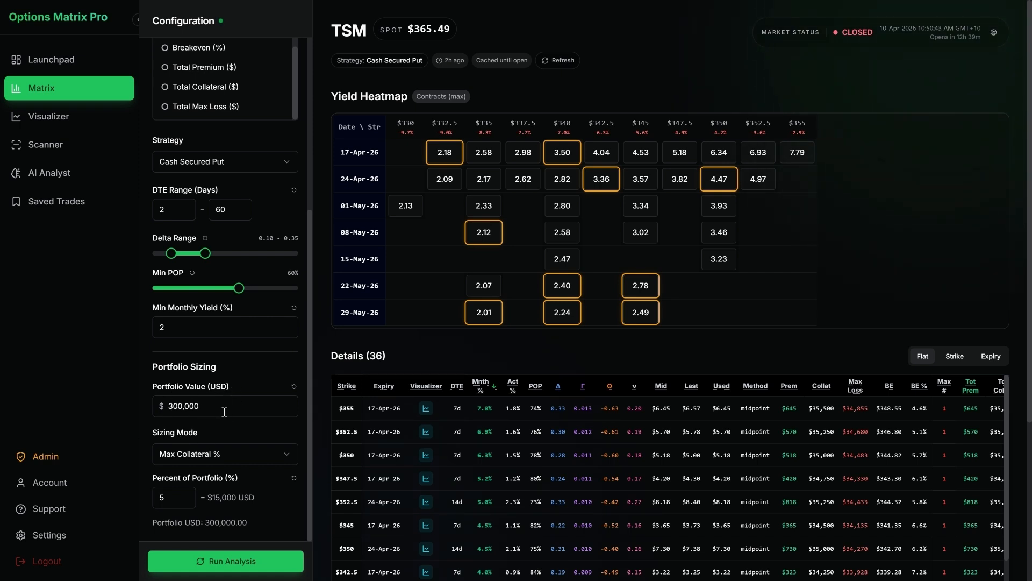
pyautogui.click(236, 457)
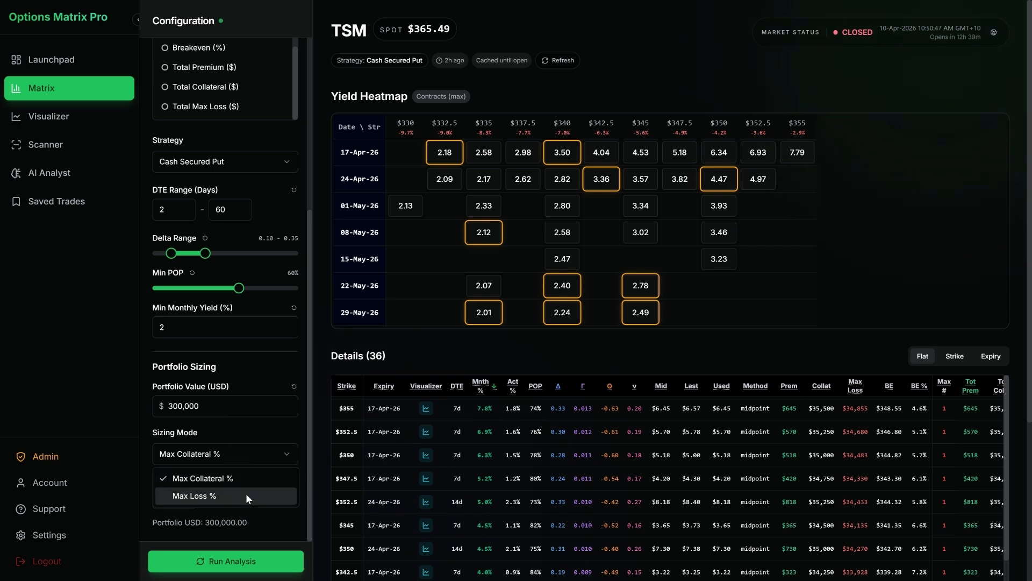
pyautogui.click(250, 451)
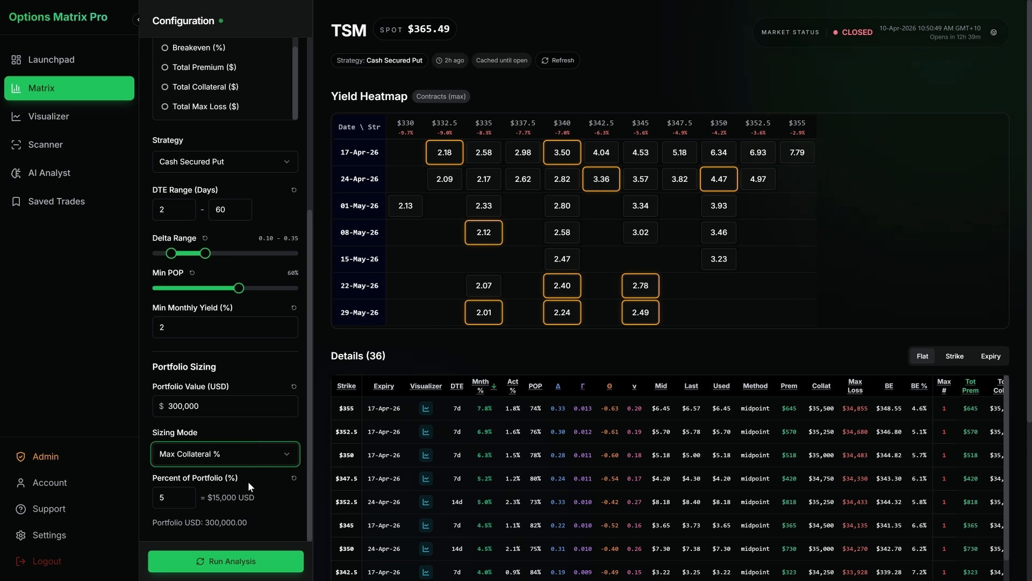
pyautogui.click(235, 499)
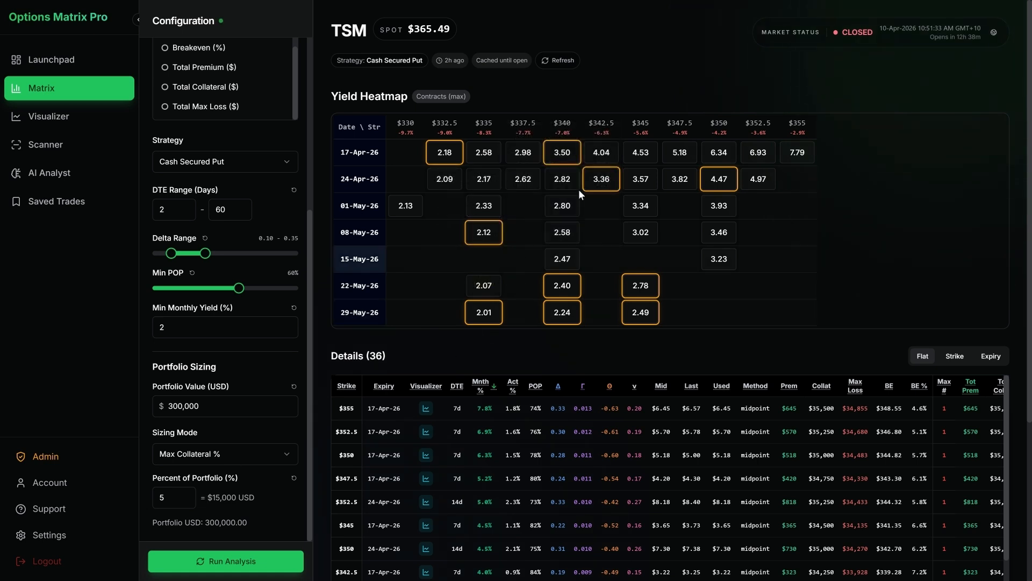
# Step: Restrict the TSM details table to the 01-May-26 $340 put and show Monthly Yield % in the heatmap
pyautogui.scroll(5, 273, 254)
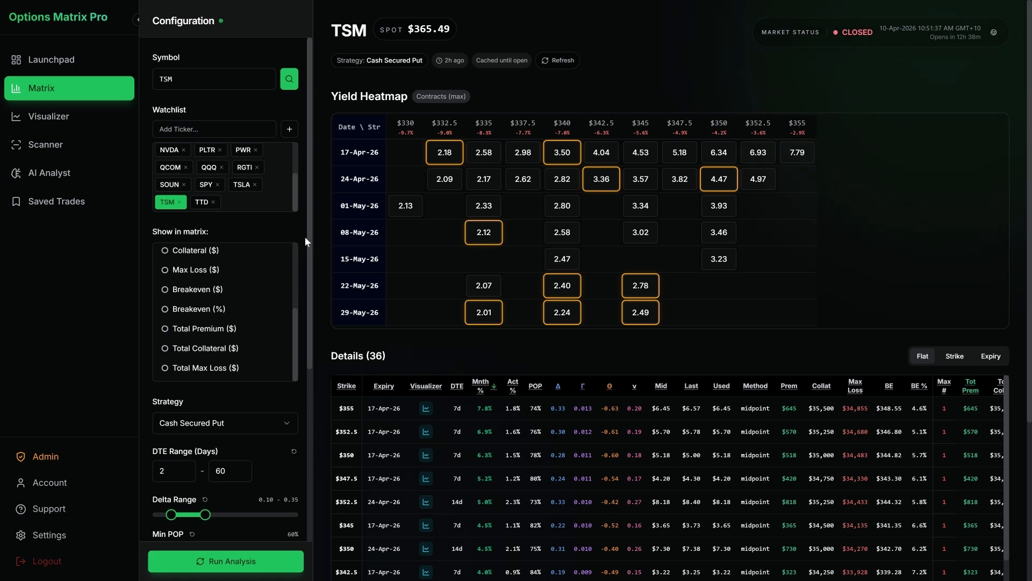
pyautogui.click(561, 206)
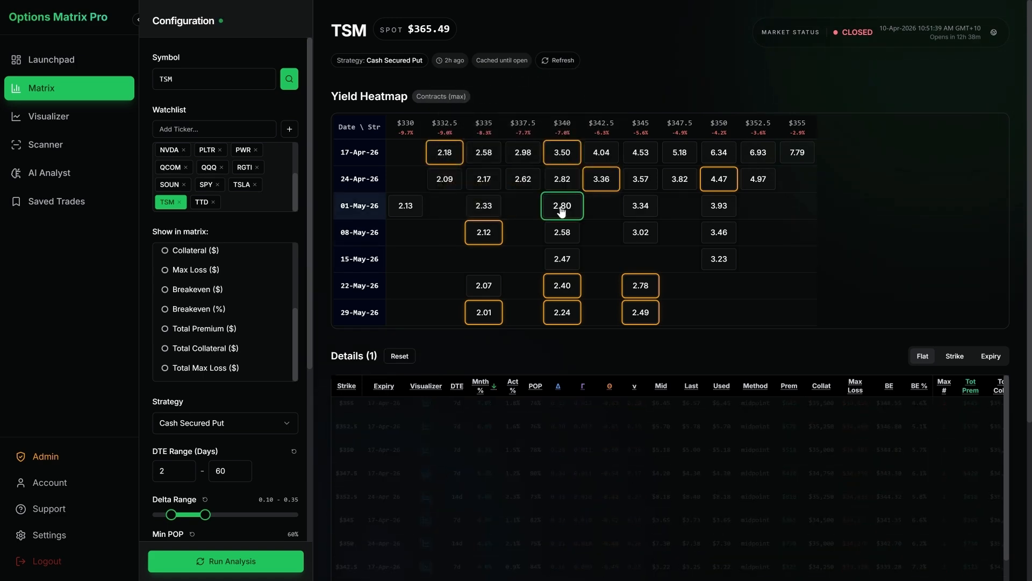
pyautogui.scroll(3, 247, 263)
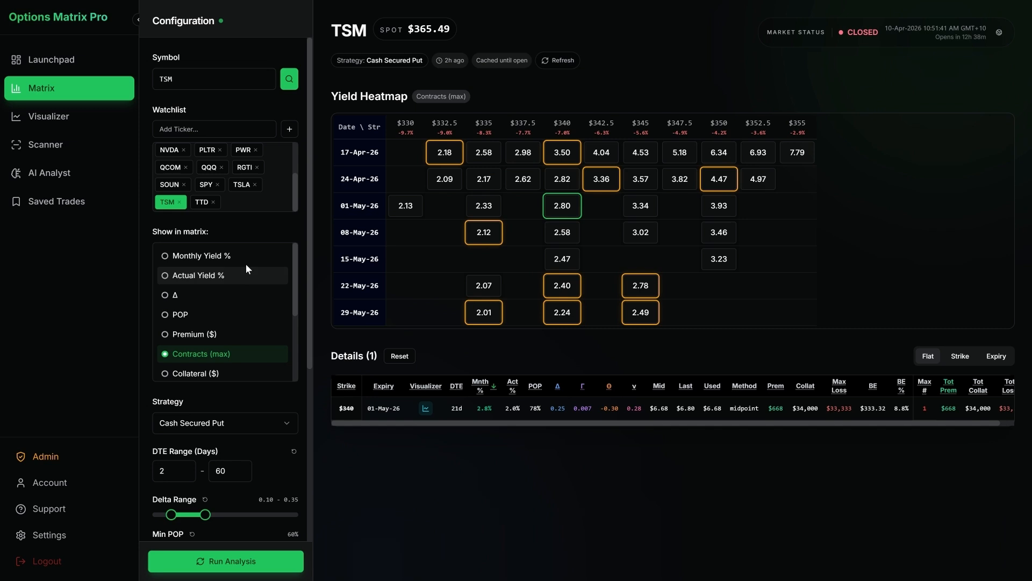
pyautogui.click(242, 258)
pyautogui.moveTo(559, 218)
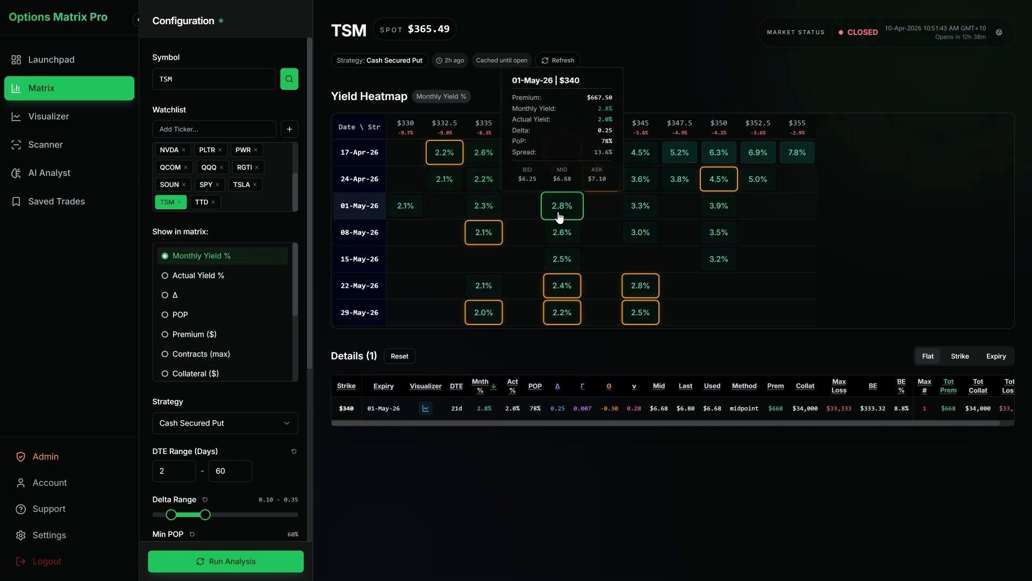
# Step: Show Contracts (max) in the heatmap and inspect the 01-May-26 $340 cell's details
pyautogui.scroll(-3, 249, 318)
pyautogui.click(248, 274)
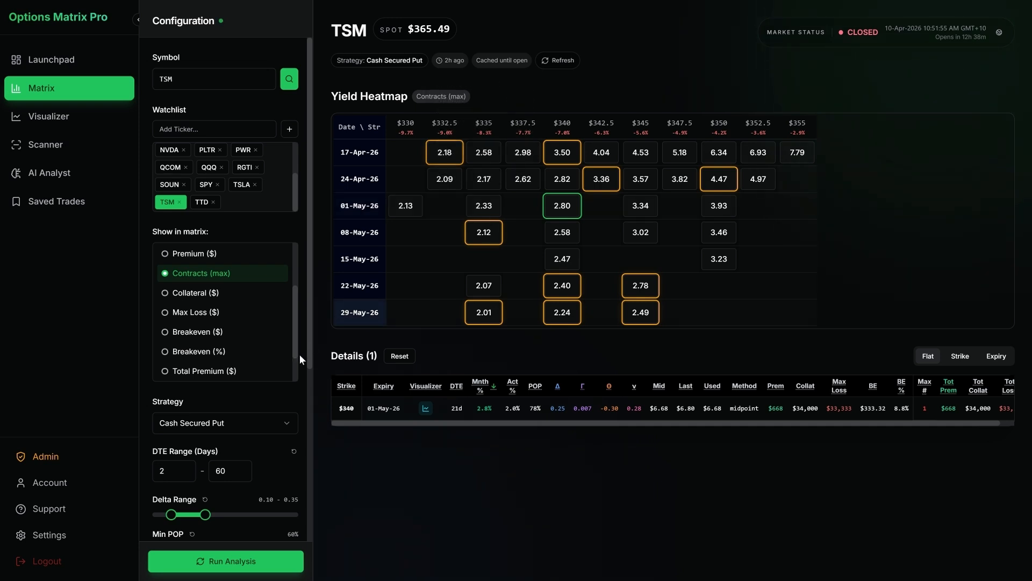
pyautogui.scroll(-5, 299, 354)
pyautogui.scroll(5, 298, 354)
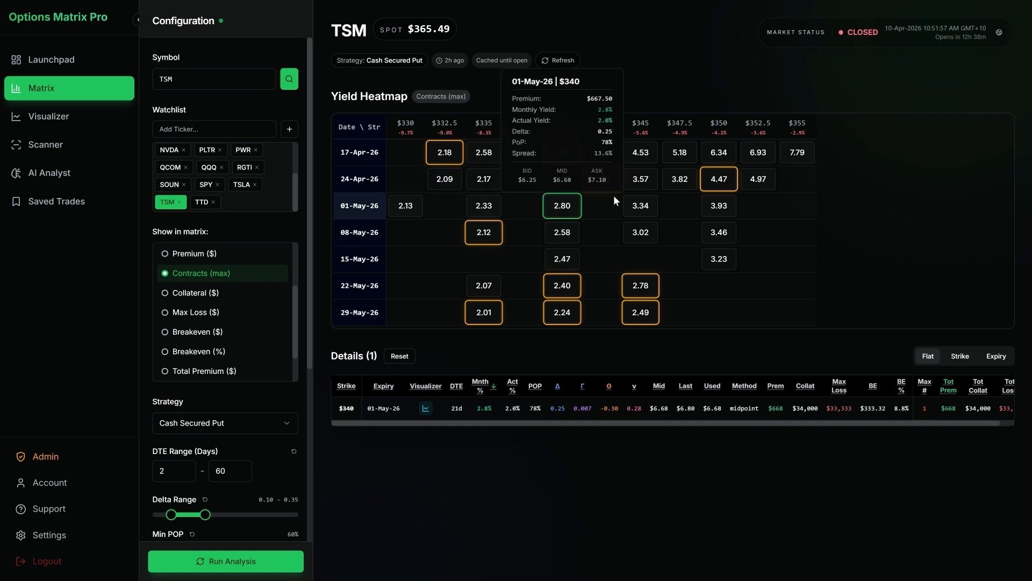
pyautogui.moveTo(578, 207)
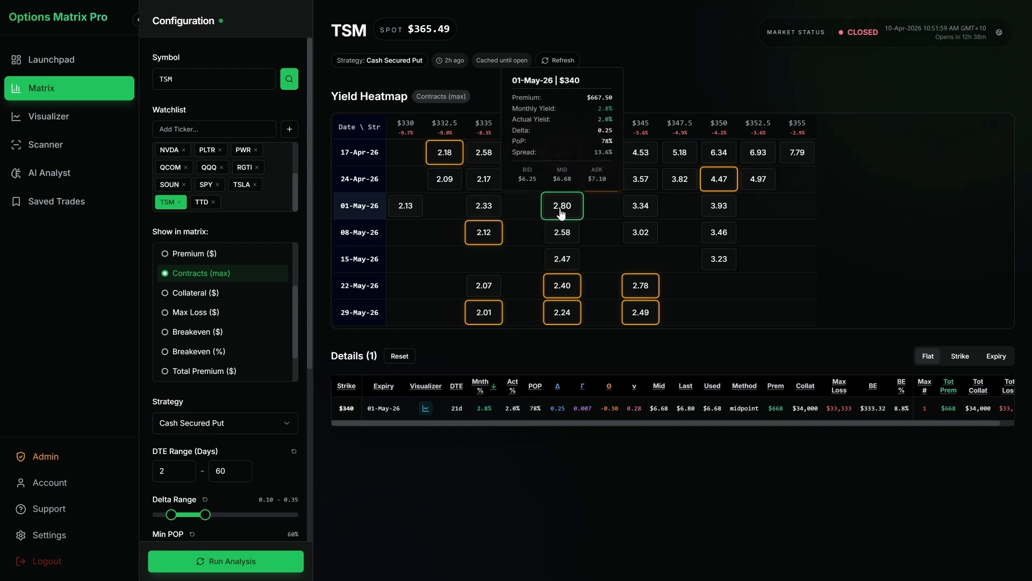
# Step: View the TSM heatmap in turn by Collateral ($), Max Loss ($), Breakeven ($) and Breakeven (%)
pyautogui.click(223, 297)
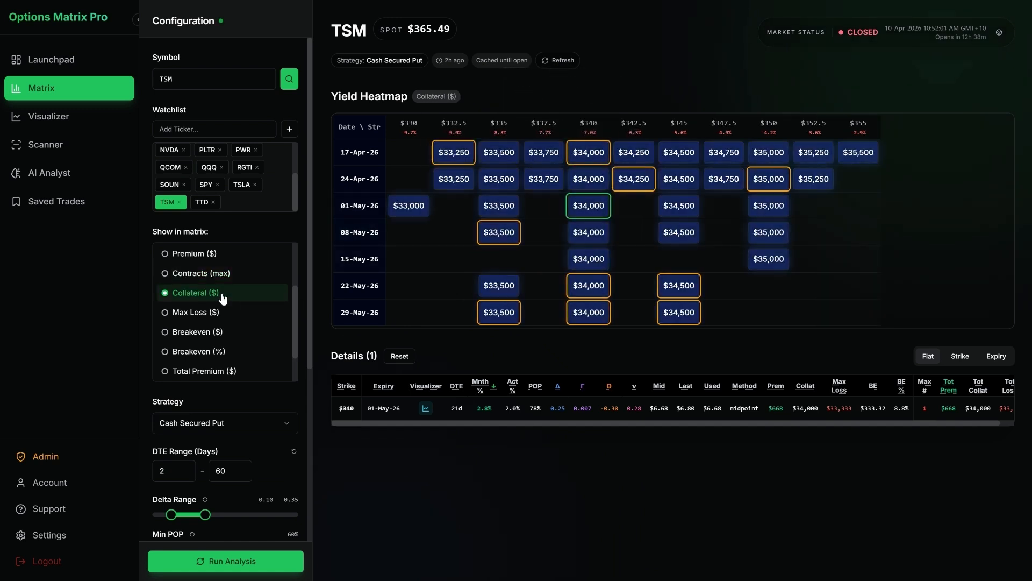
pyautogui.click(242, 312)
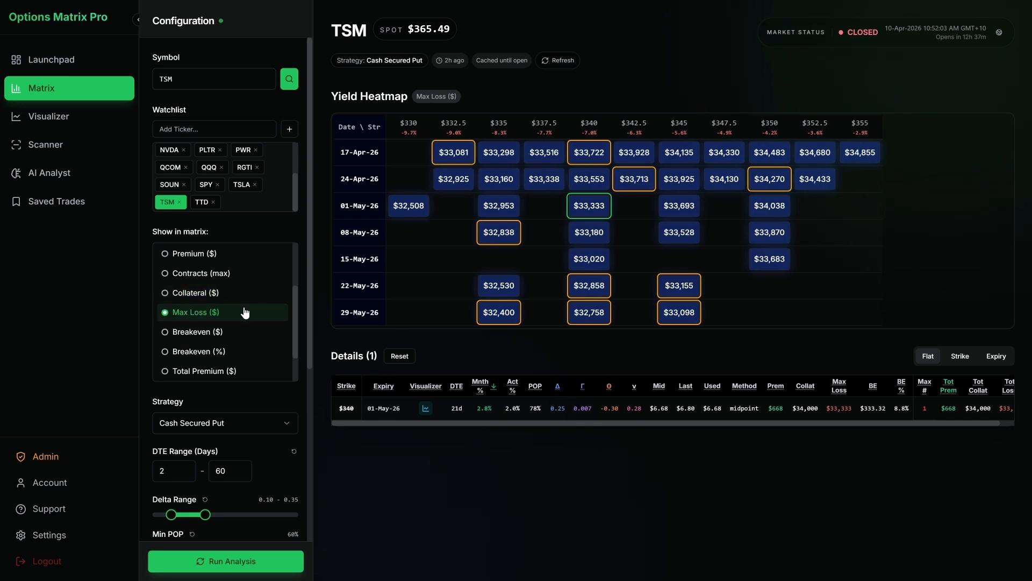
pyautogui.click(246, 338)
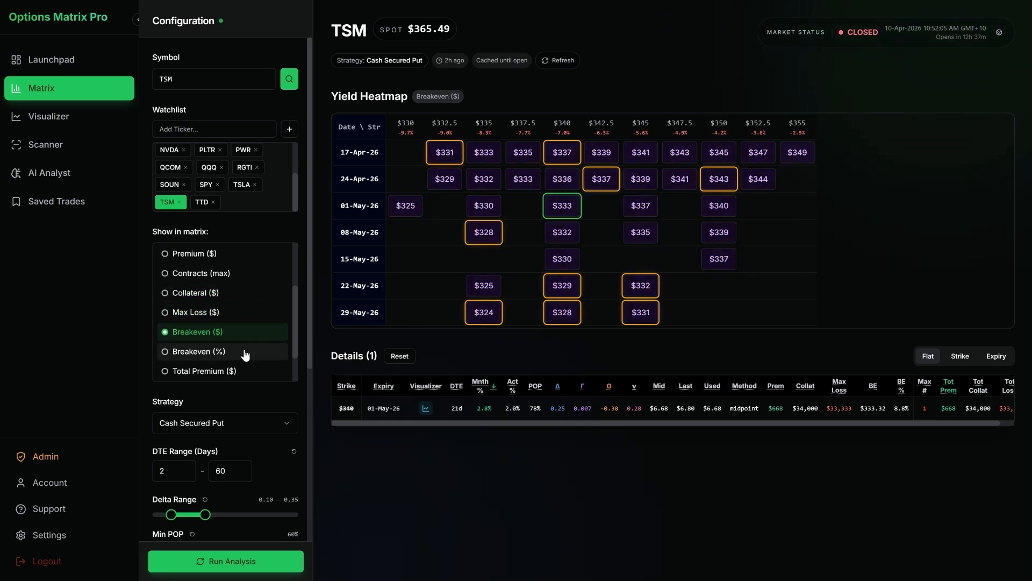
pyautogui.scroll(-1, 245, 355)
pyautogui.click(249, 317)
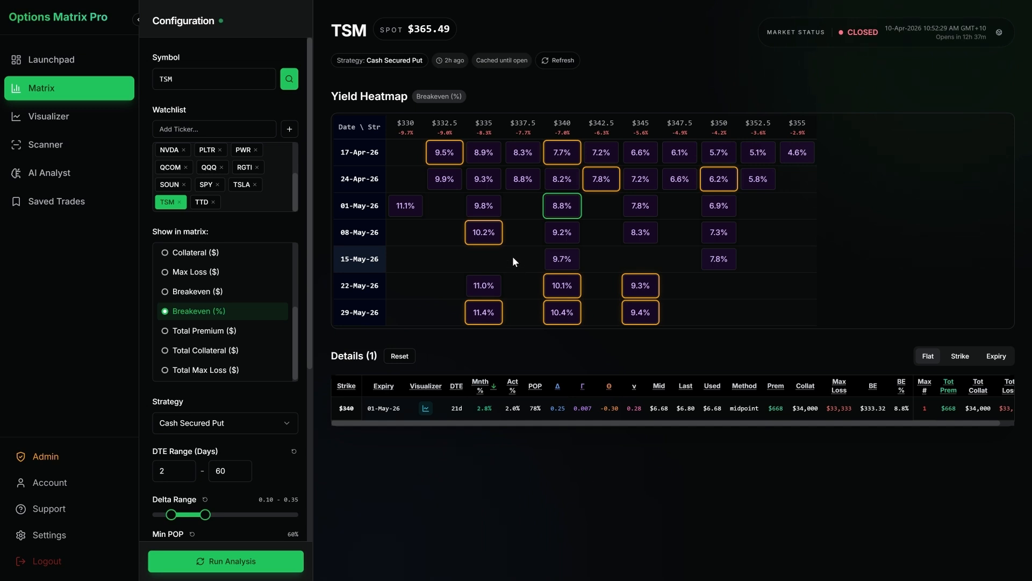
# Step: Compare Total Premium ($), Total Collateral ($) and Total Max Loss ($) in the heatmap, and return it to Breakeven (%)
pyautogui.click(239, 330)
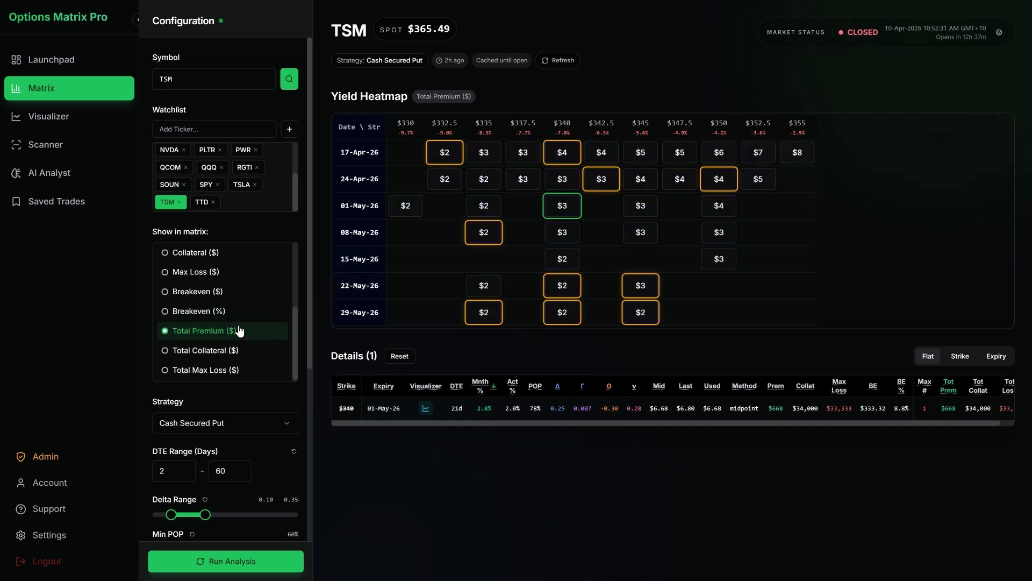
pyautogui.click(245, 352)
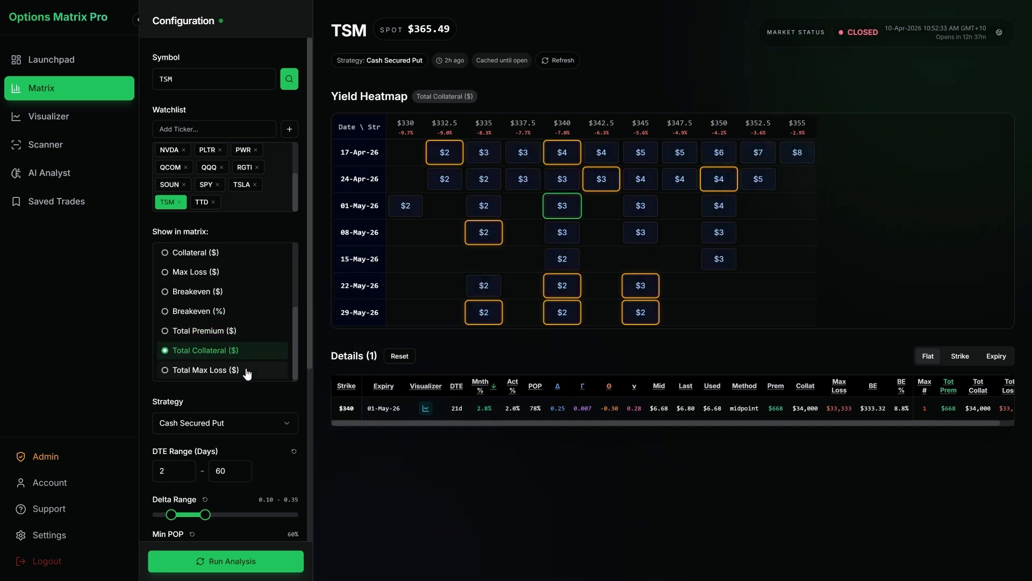
pyautogui.click(247, 372)
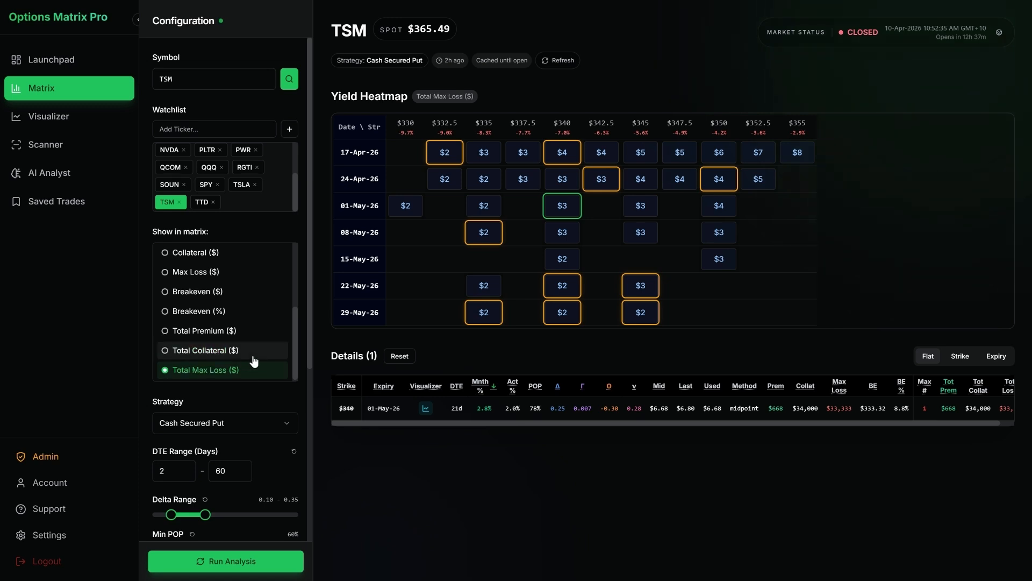
pyautogui.click(256, 352)
pyautogui.click(257, 369)
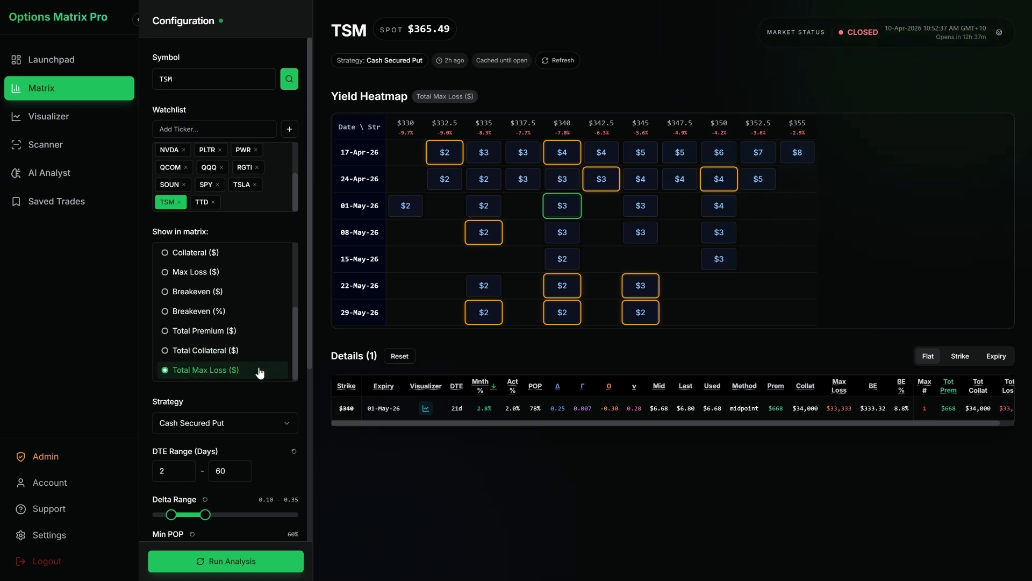
pyautogui.click(259, 332)
pyautogui.click(260, 350)
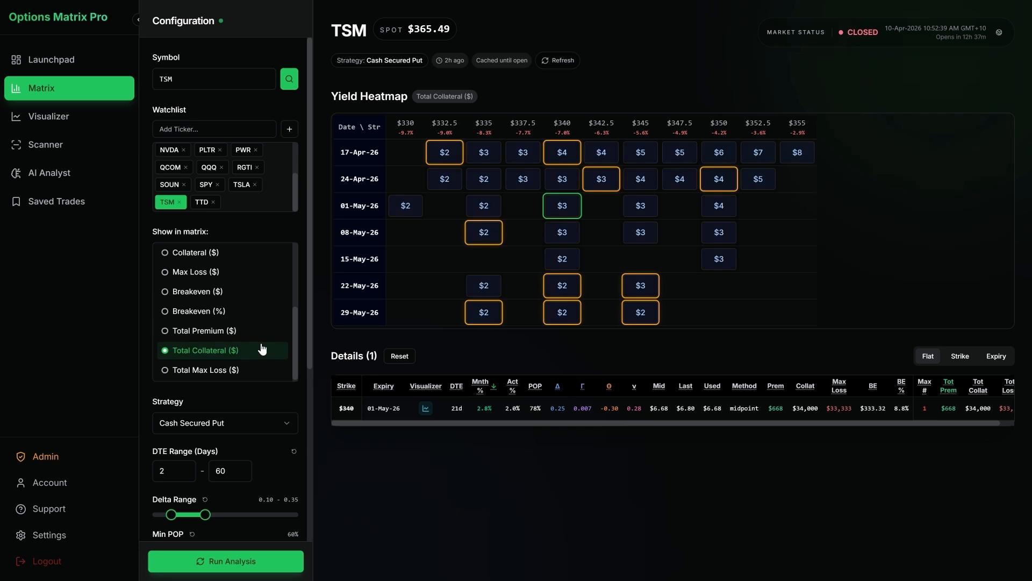
pyautogui.click(260, 330)
pyautogui.click(259, 314)
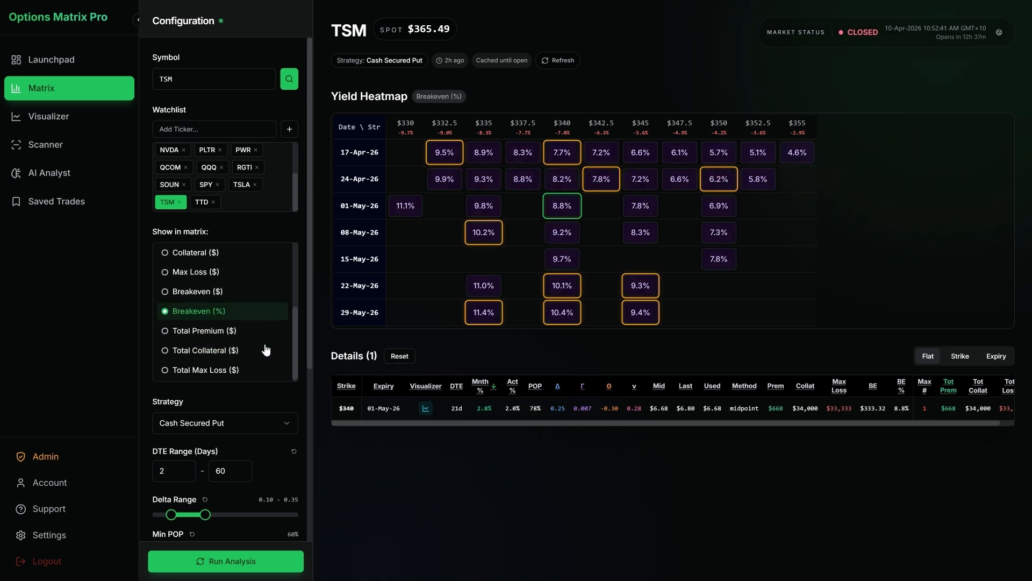
pyautogui.scroll(-1, 302, 371)
pyautogui.scroll(-4, 303, 370)
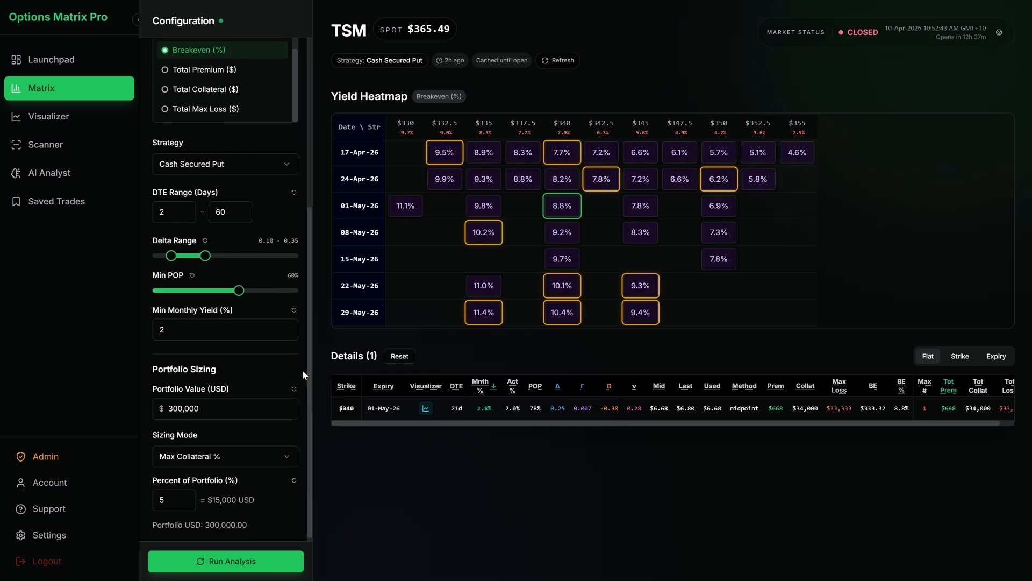
# Step: Open the support page and view its Request Feature, Ask a Question and Report a Bug forms
pyautogui.click(50, 509)
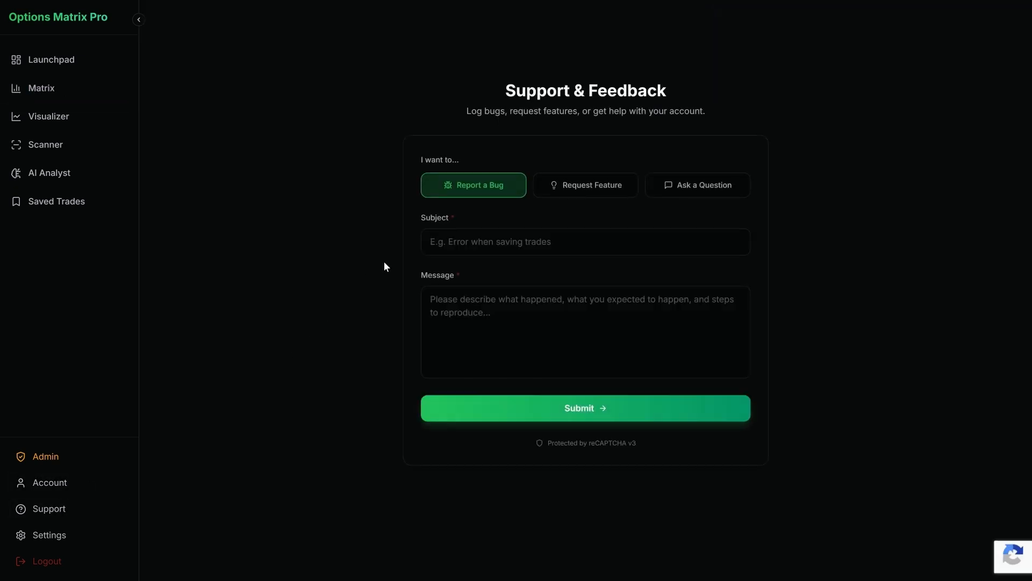
pyautogui.click(580, 184)
pyautogui.click(673, 184)
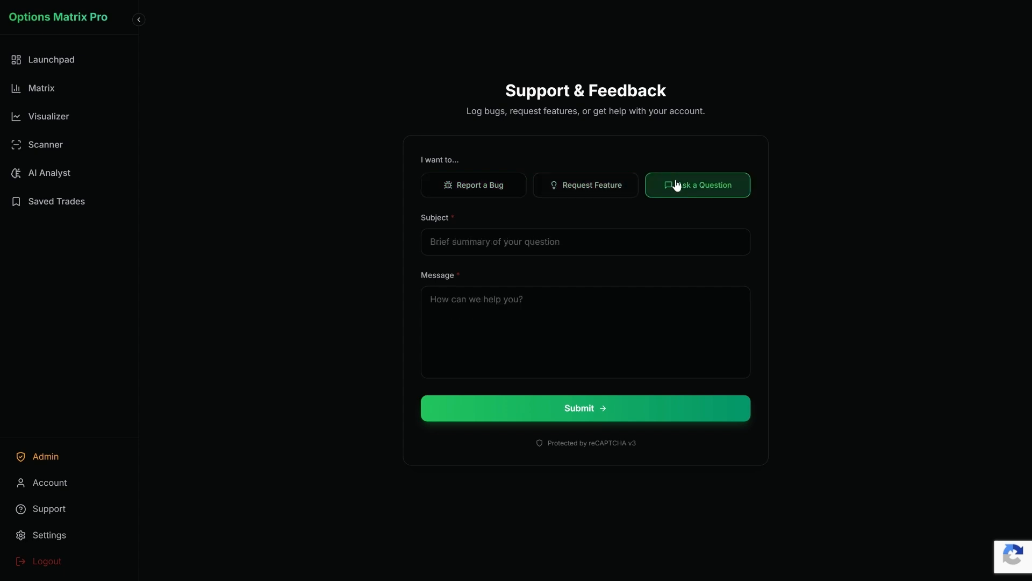
pyautogui.click(512, 189)
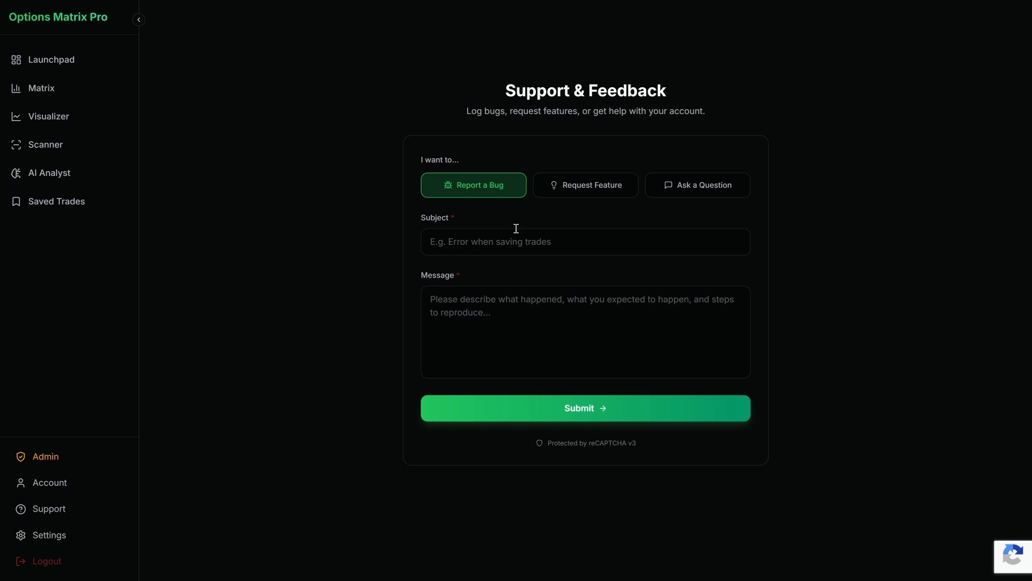
pyautogui.click(503, 238)
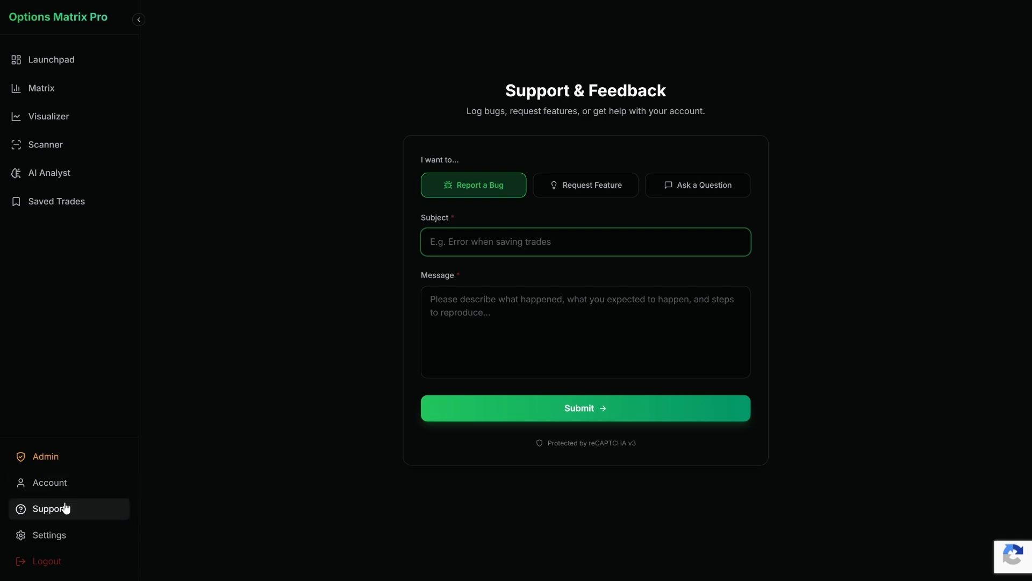
# Step: Return to the TSM yield matrix and set its heatmap to Monthly Yield %
pyautogui.click(111, 89)
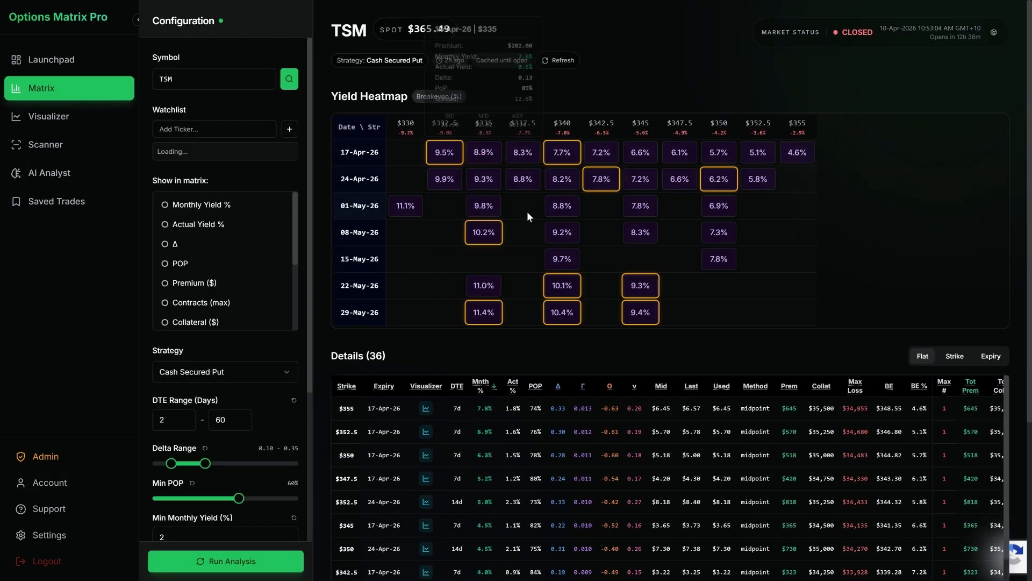
pyautogui.click(228, 256)
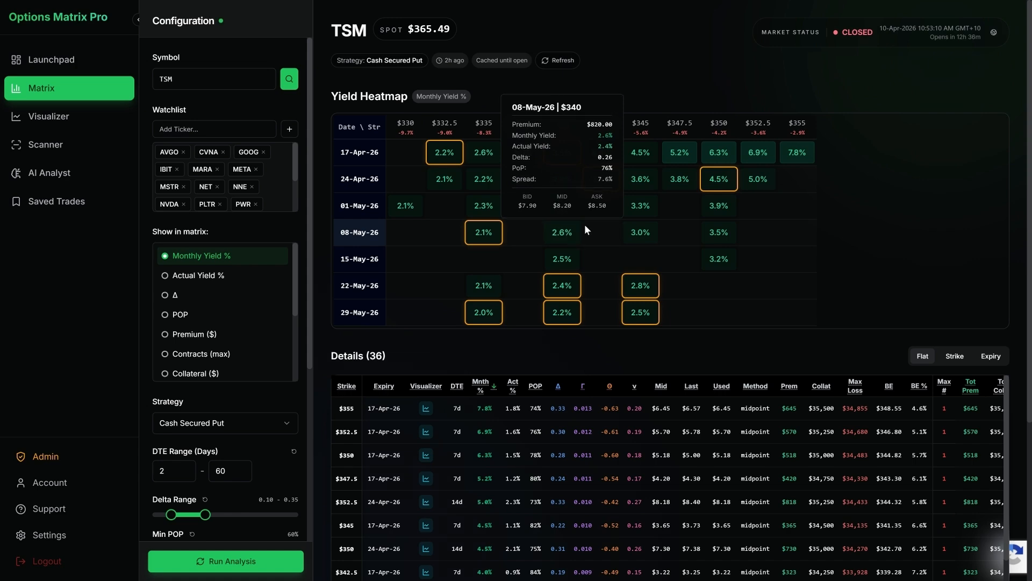
# Step: Restrict the TSM details table to the 08-May-26 $340 put
pyautogui.click(572, 234)
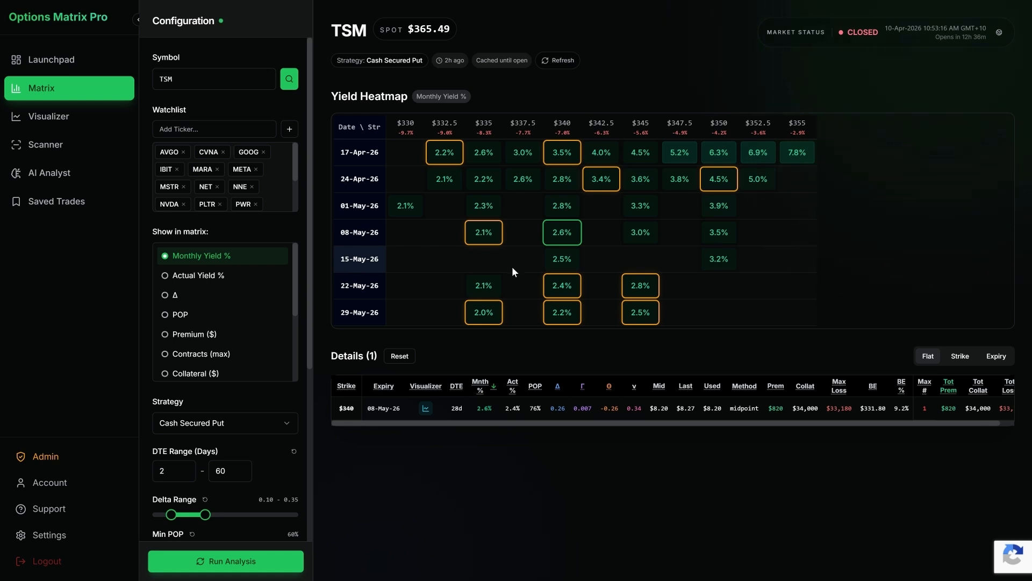
pyautogui.moveTo(420, 424)
pyautogui.mouseDown()
pyautogui.moveTo(505, 420)
pyautogui.moveTo(409, 424)
pyautogui.mouseUp()
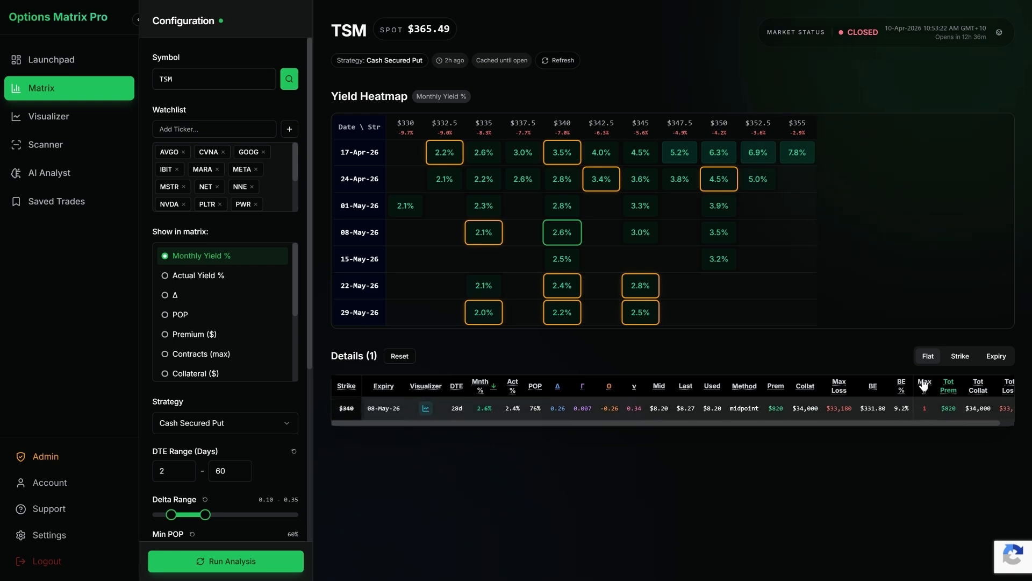
# Step: View the single put's remaining columns, compare its Strike and Expiry layouts, and return the details to Flat
pyautogui.moveTo(879, 421); pyautogui.dragTo(941, 425)
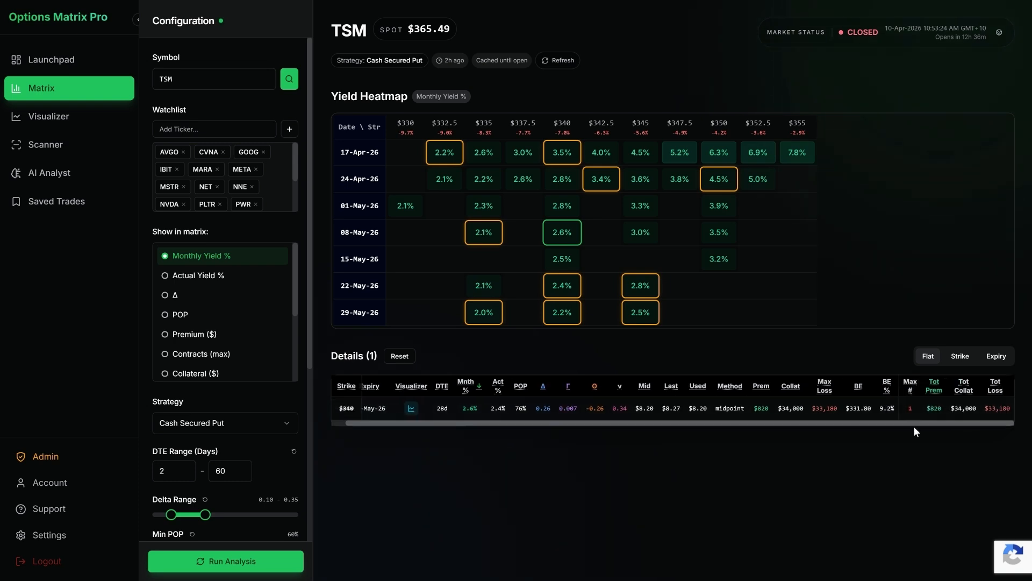
pyautogui.moveTo(695, 425); pyautogui.dragTo(602, 410)
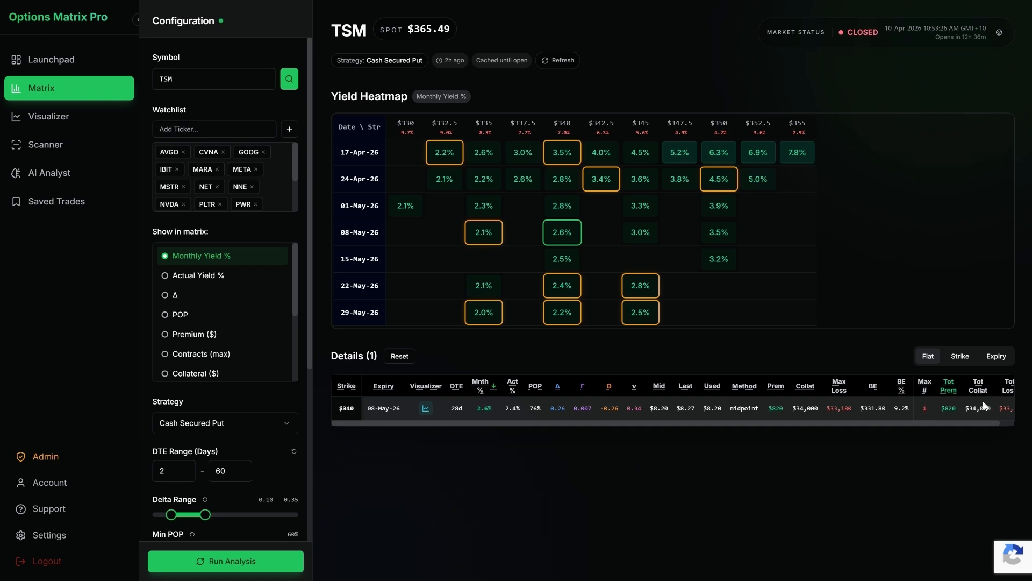
pyautogui.click(961, 357)
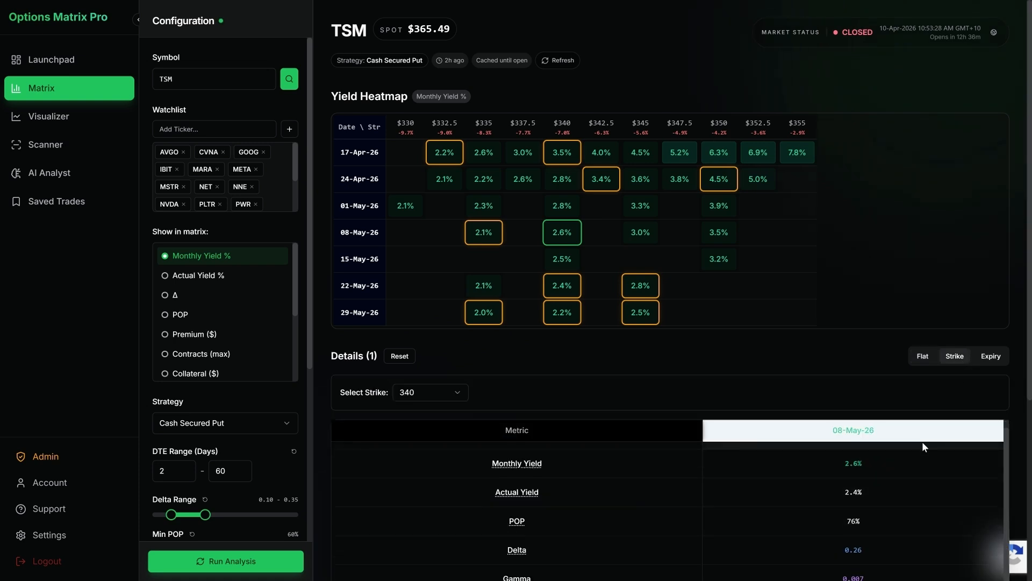
pyautogui.click(991, 358)
pyautogui.click(928, 358)
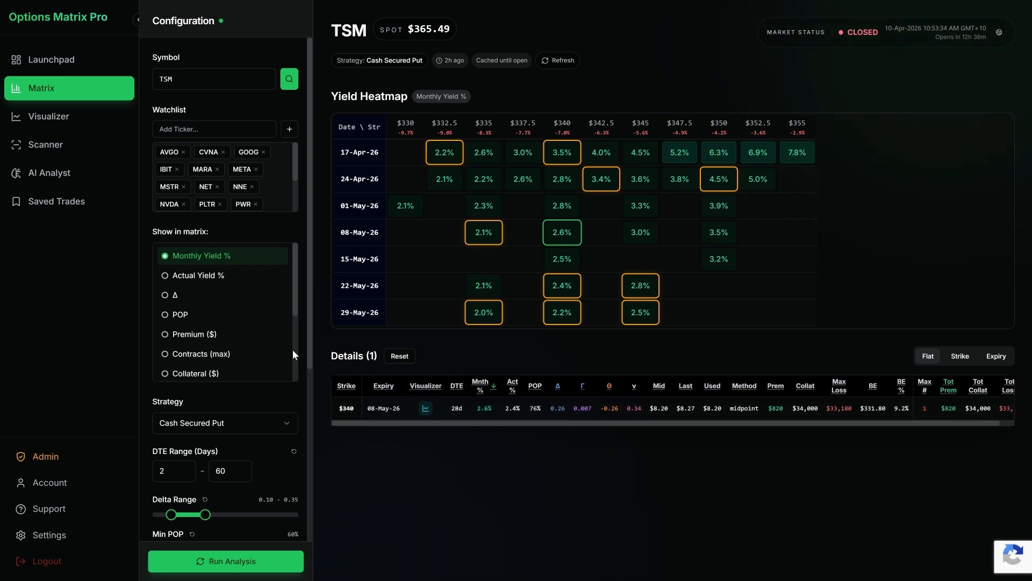
# Step: View the available strategy choices in the configuration and keep Cash Secured Put
pyautogui.scroll(-1, 286, 409)
pyautogui.click(236, 384)
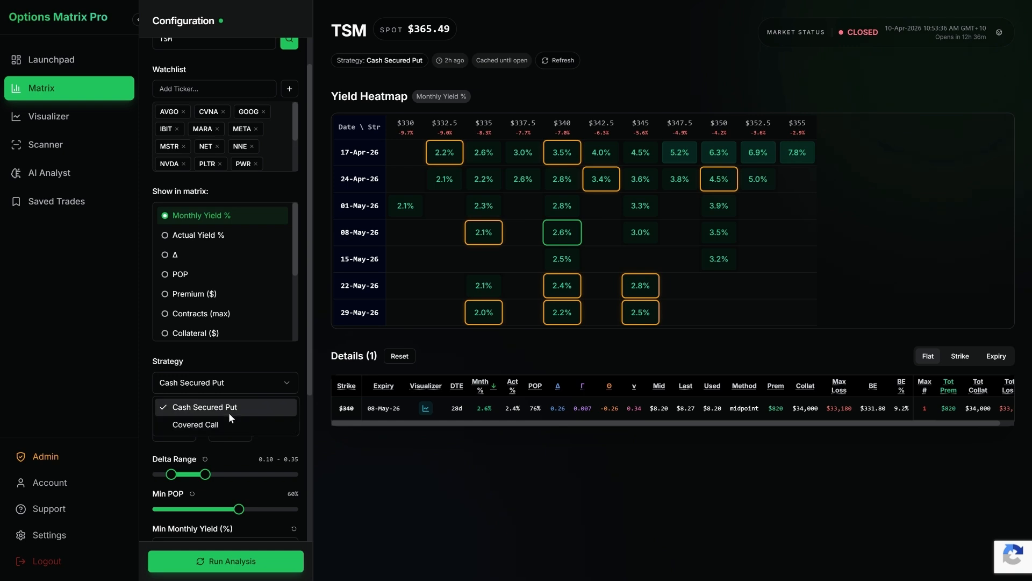
pyautogui.click(261, 366)
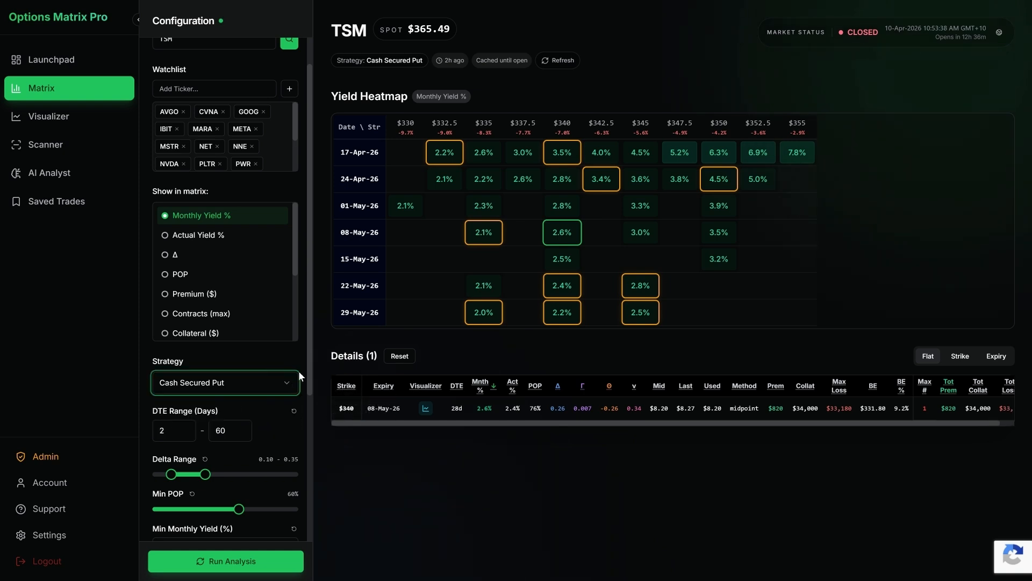
# Step: Open the 08-May-26 $340 put in the Visualizer and show its profit and loss as a graph
pyautogui.click(424, 408)
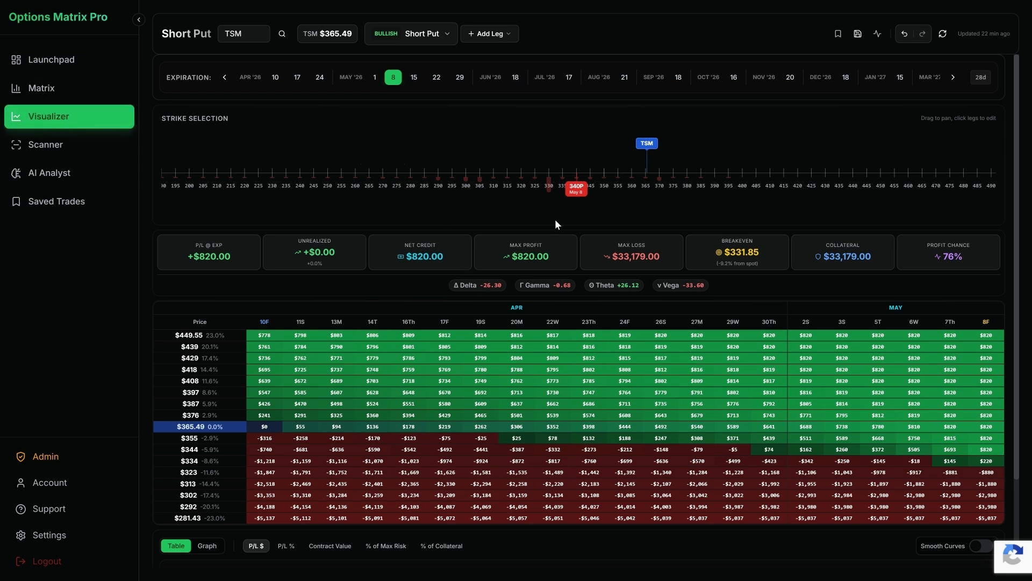
pyautogui.scroll(-1, 562, 218)
pyautogui.click(207, 506)
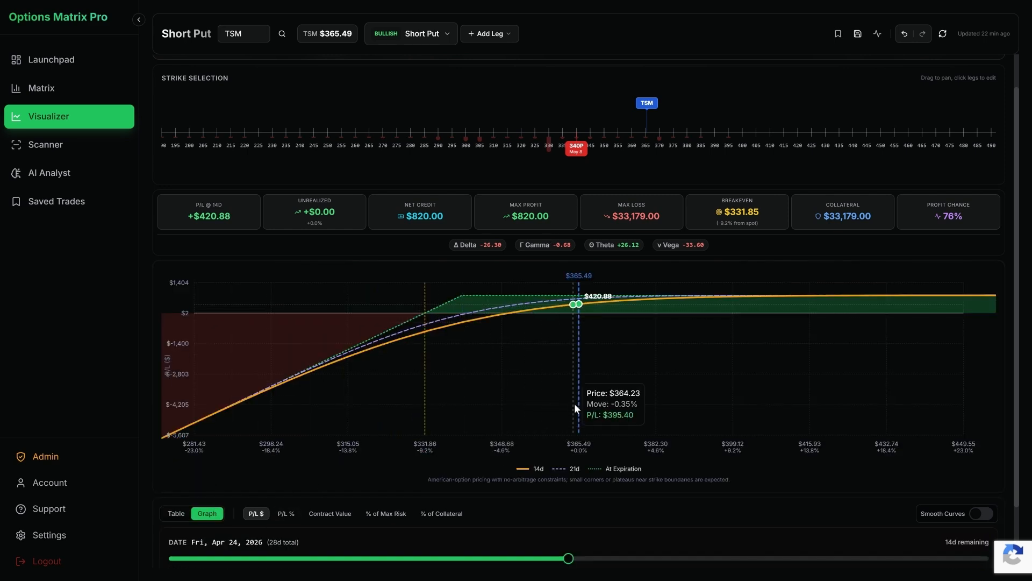
# Step: Preview the P/L curve at other dates, return the date to Apr 24, 2026, and examine the trade metrics and graph
pyautogui.scroll(-2, 562, 464)
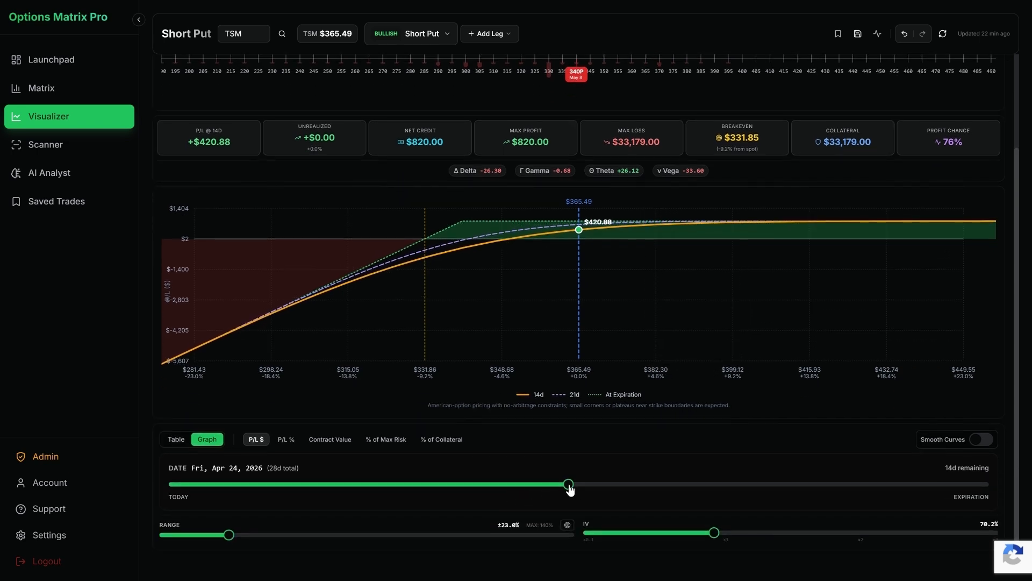
pyautogui.moveTo(570, 488); pyautogui.dragTo(679, 485)
pyautogui.moveTo(446, 484); pyautogui.dragTo(570, 485)
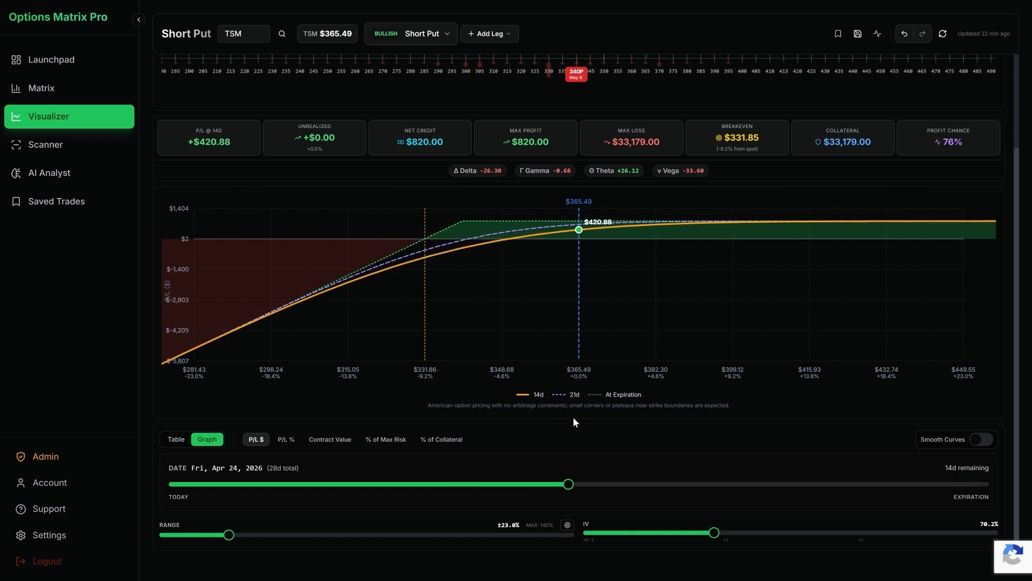
pyautogui.scroll(2, 573, 421)
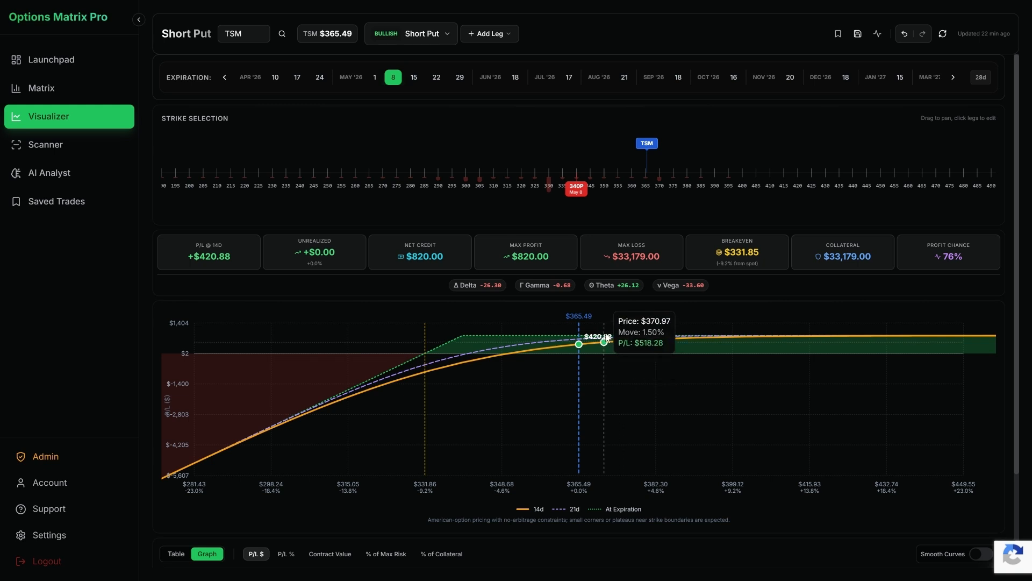
pyautogui.scroll(-2, 545, 299)
pyautogui.scroll(2, 549, 299)
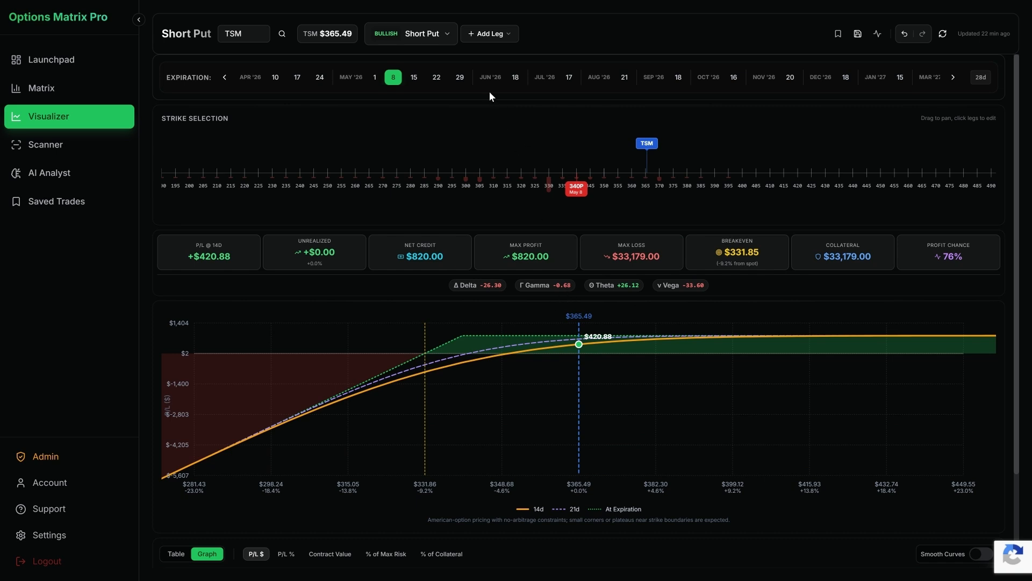
pyautogui.scroll(-2, 491, 98)
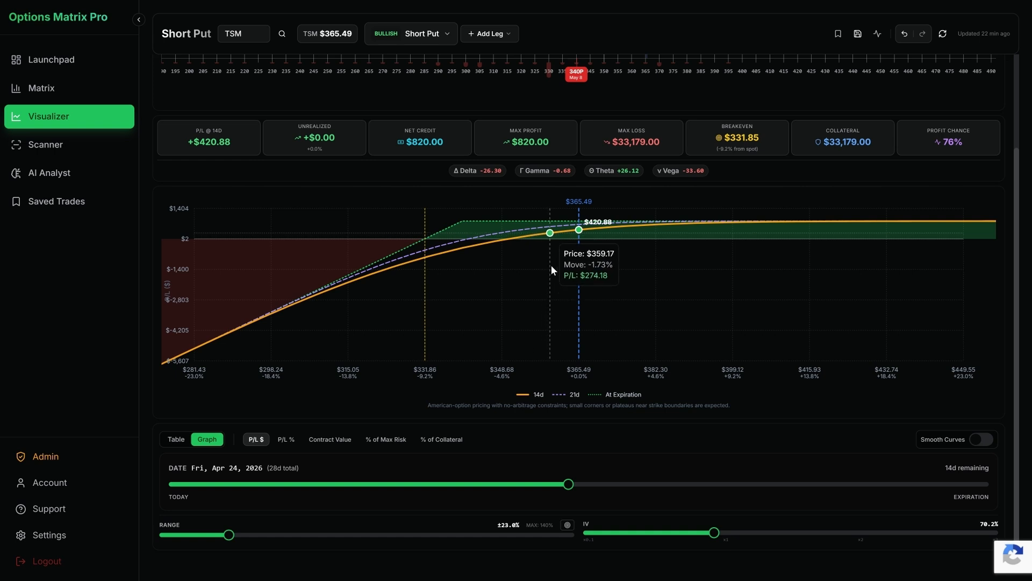
# Step: Switch the TSM strategy to Bull Call Spread
pyautogui.scroll(2, 551, 265)
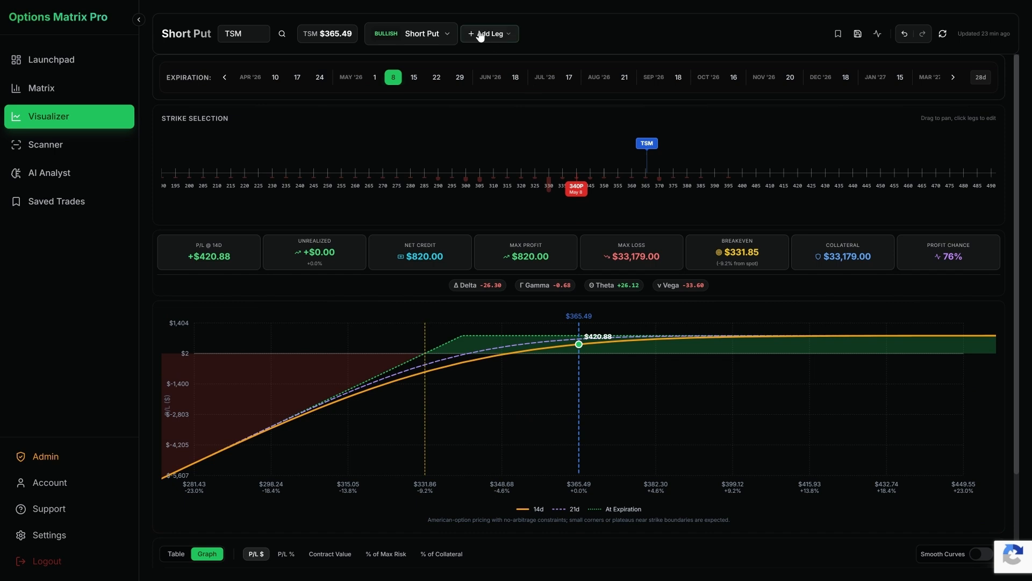
pyautogui.click(425, 31)
pyautogui.scroll(-1, 445, 230)
pyautogui.click(449, 195)
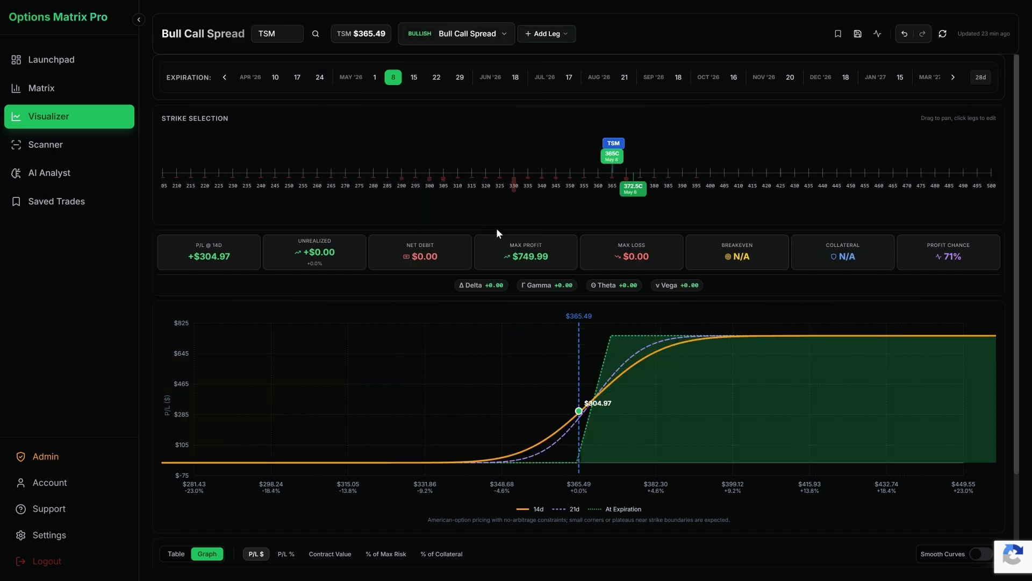
# Step: Browse the bullish, bearish and neutral strategy templates and load Iron Butterfly
pyautogui.click(461, 33)
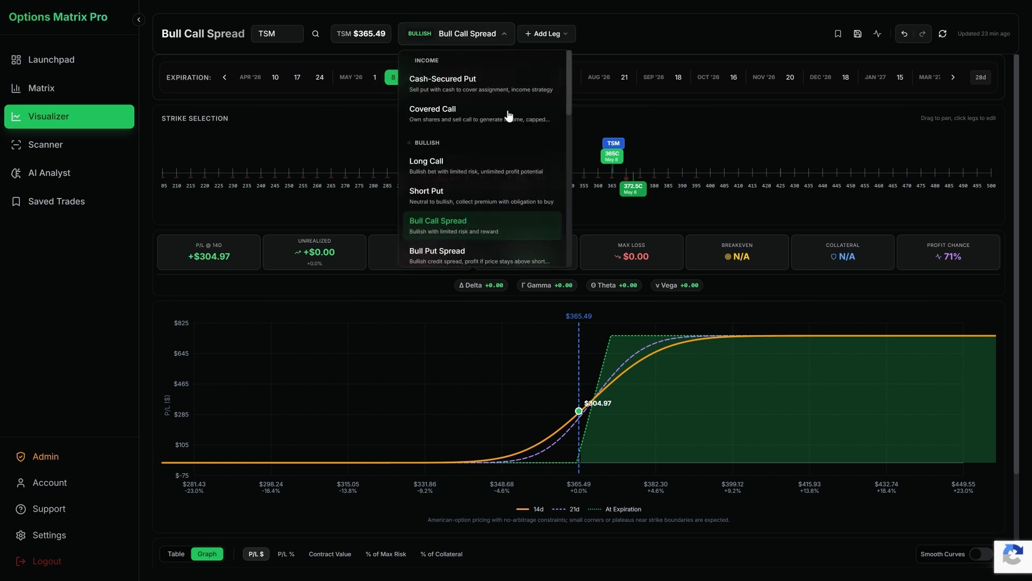
pyautogui.scroll(-3, 497, 187)
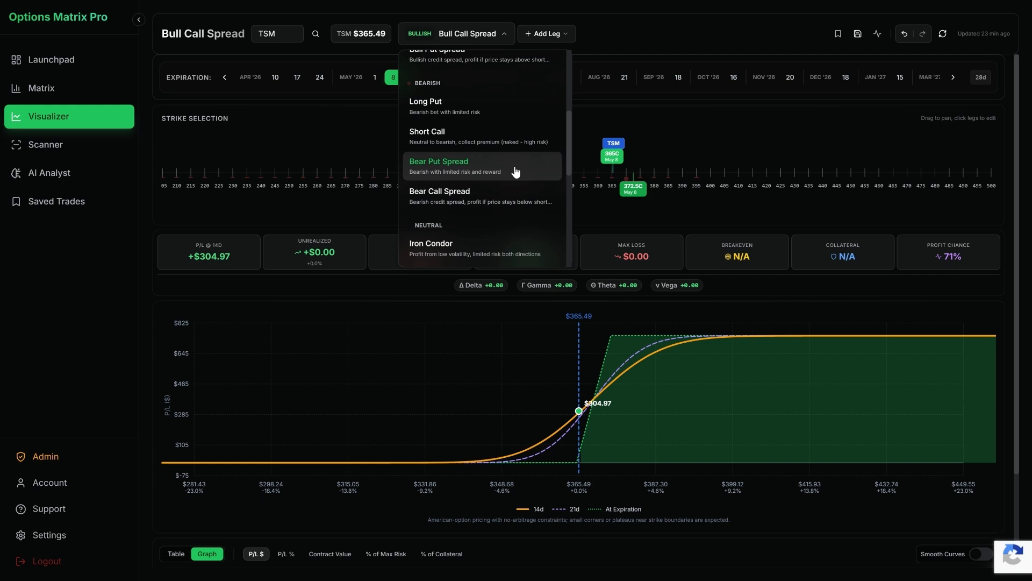
pyautogui.scroll(-2, 515, 172)
pyautogui.click(503, 194)
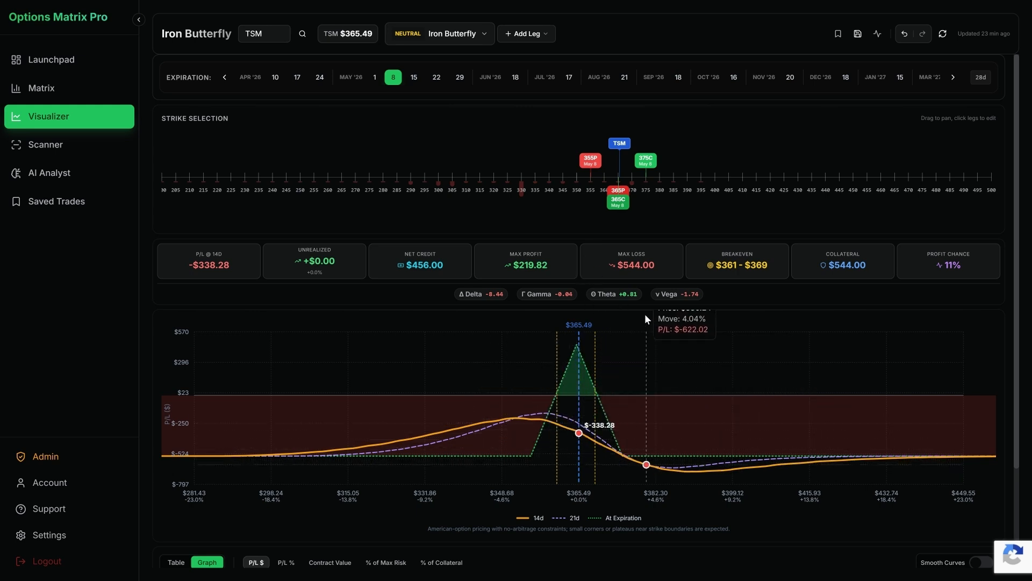
# Step: Move the Iron Butterfly's legs to the 330 put, 345 call, 375 put and 400 call strikes
pyautogui.moveTo(590, 161); pyautogui.dragTo(524, 168)
pyautogui.moveTo(645, 161); pyautogui.dragTo(699, 172)
pyautogui.moveTo(618, 203); pyautogui.dragTo(646, 189)
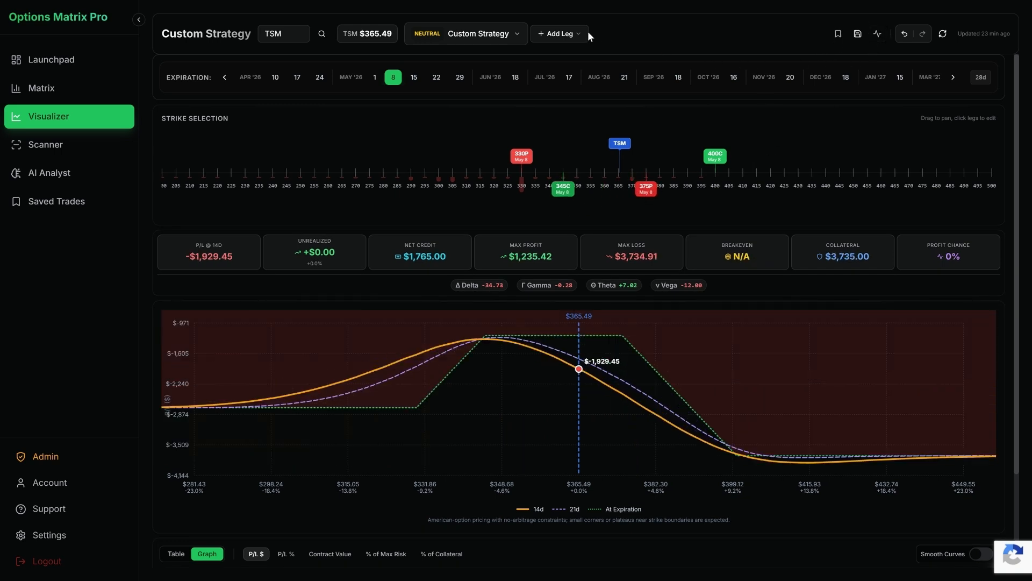
# Step: Check the options for adding a leg, and replace the custom strategy with Cash-Secured Put
pyautogui.click(573, 35)
pyautogui.click(657, 55)
pyautogui.click(524, 33)
pyautogui.click(489, 86)
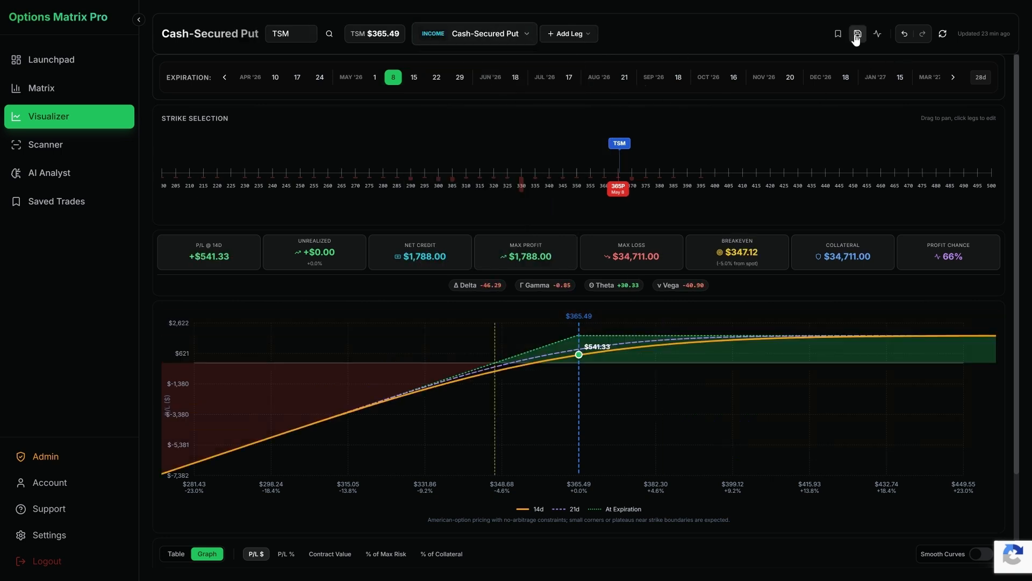
# Step: View the cash-secured put's open position, pricing mode and commission settings, close them, and look over the payoff graph
pyautogui.click(878, 36)
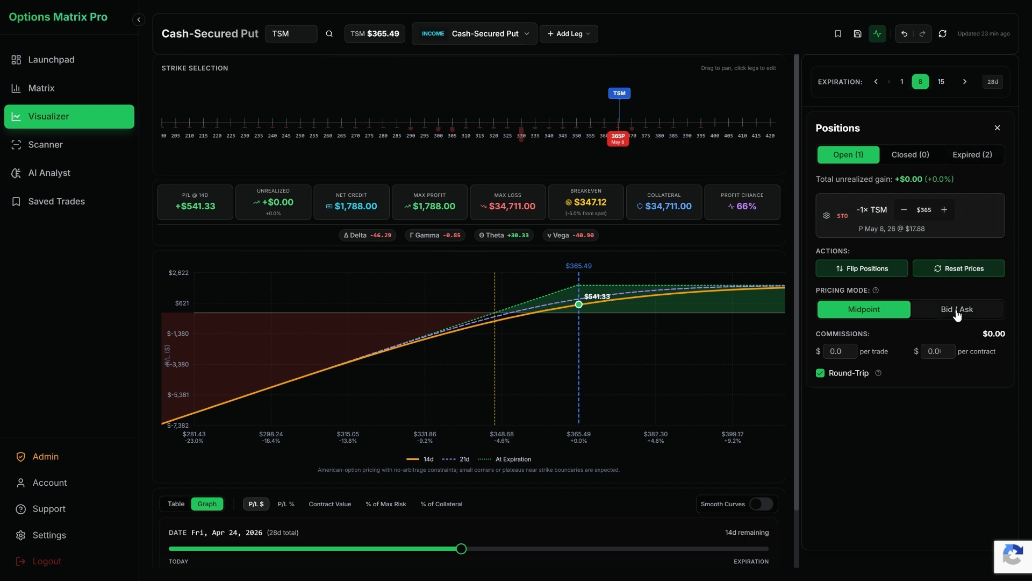
pyautogui.click(999, 125)
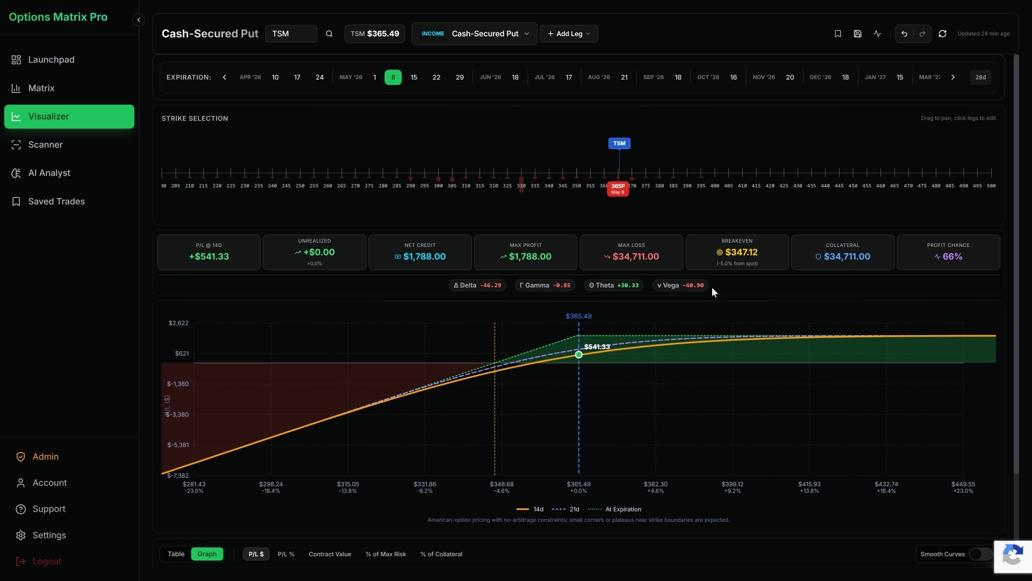
pyautogui.scroll(-2, 518, 278)
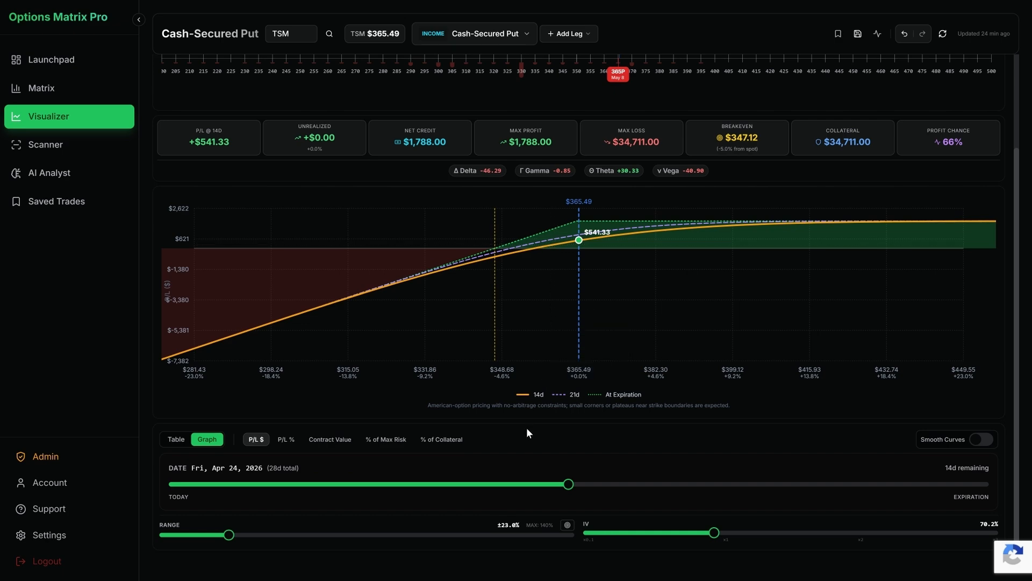
pyautogui.scroll(2, 527, 427)
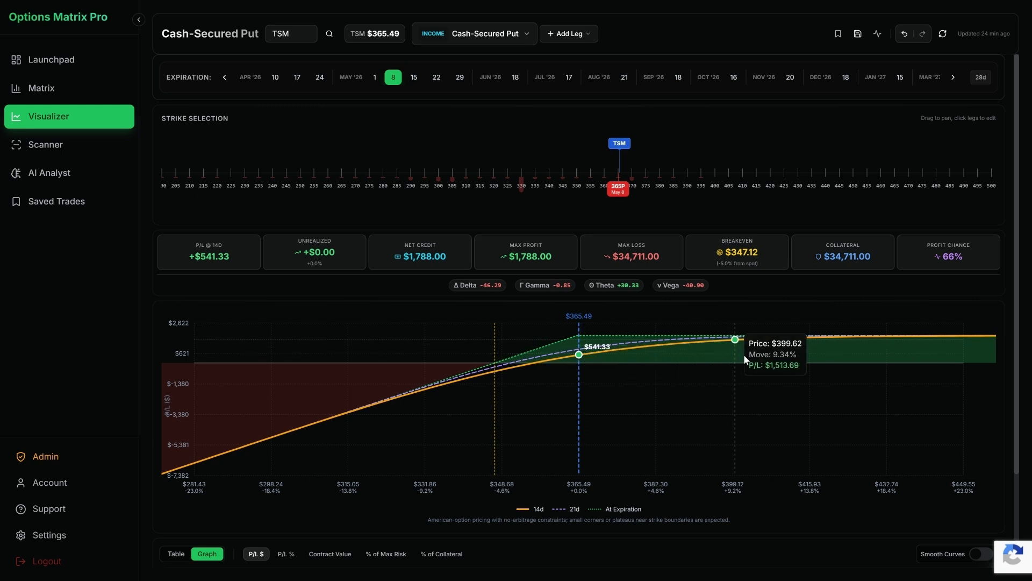
# Step: Preview the payoff graph and table with IV raised to 122.9%, and reset the IV while keeping the table view
pyautogui.scroll(-2, 876, 353)
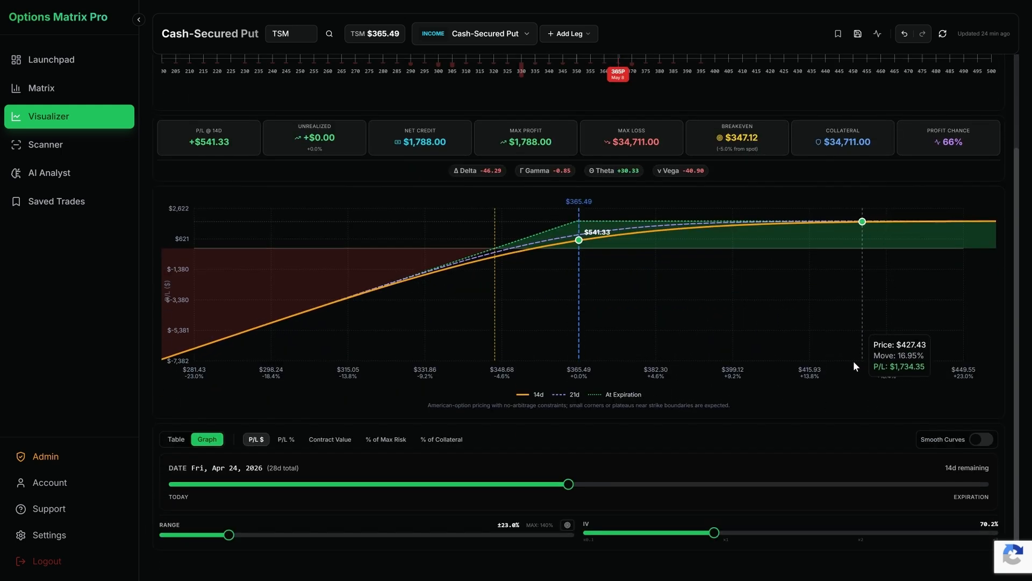
pyautogui.moveTo(718, 533); pyautogui.dragTo(818, 532)
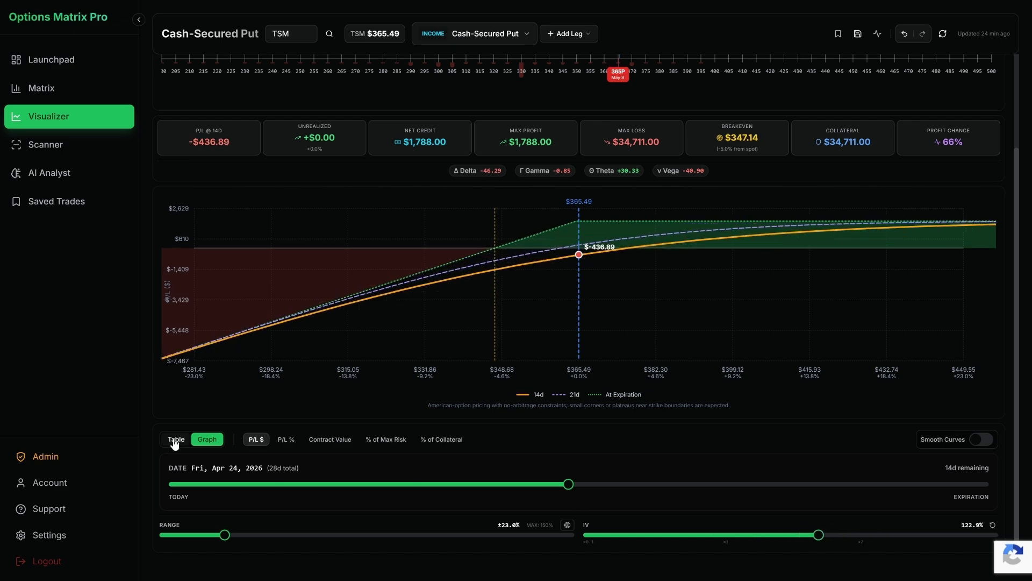
pyautogui.click(176, 439)
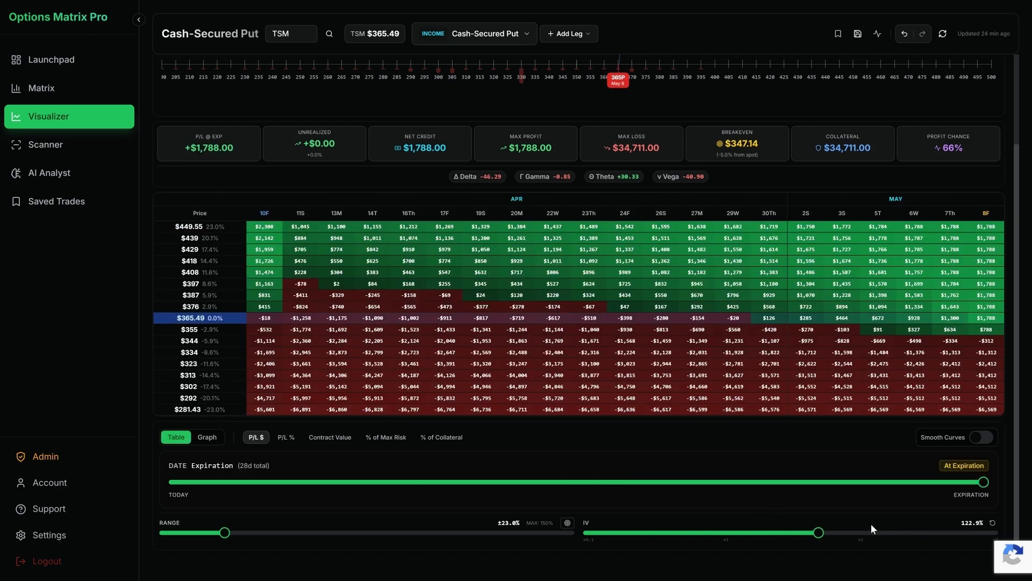
pyautogui.click(992, 523)
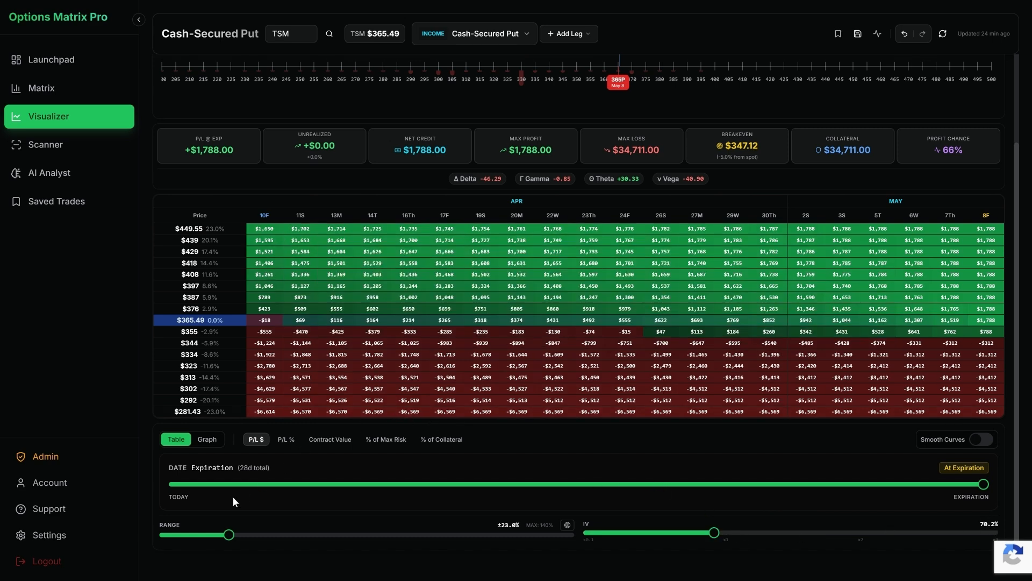
pyautogui.scroll(2, 324, 357)
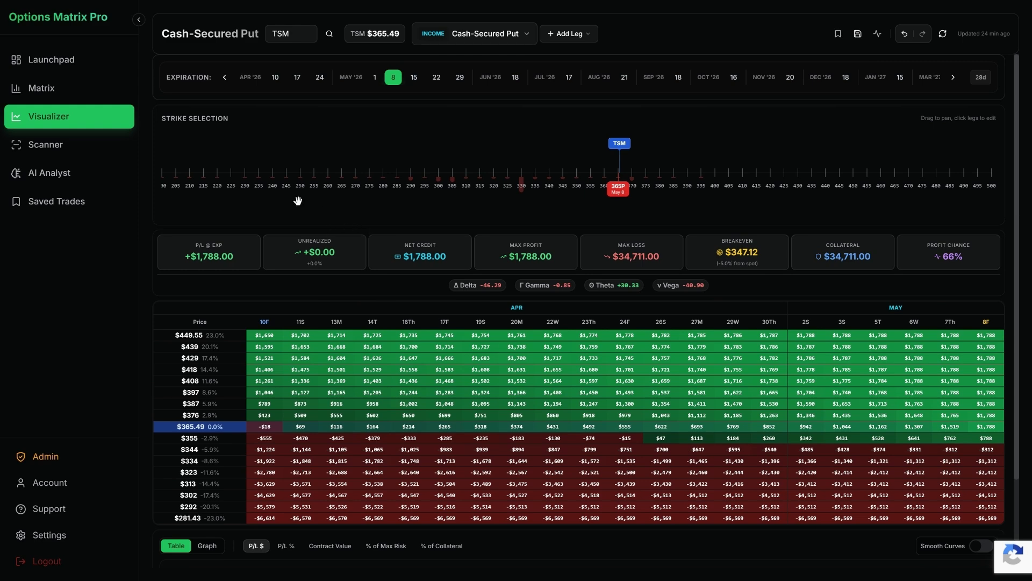
# Step: Open the Scanner, view the rules in the Default list, and show the rules for All Lists
pyautogui.click(71, 146)
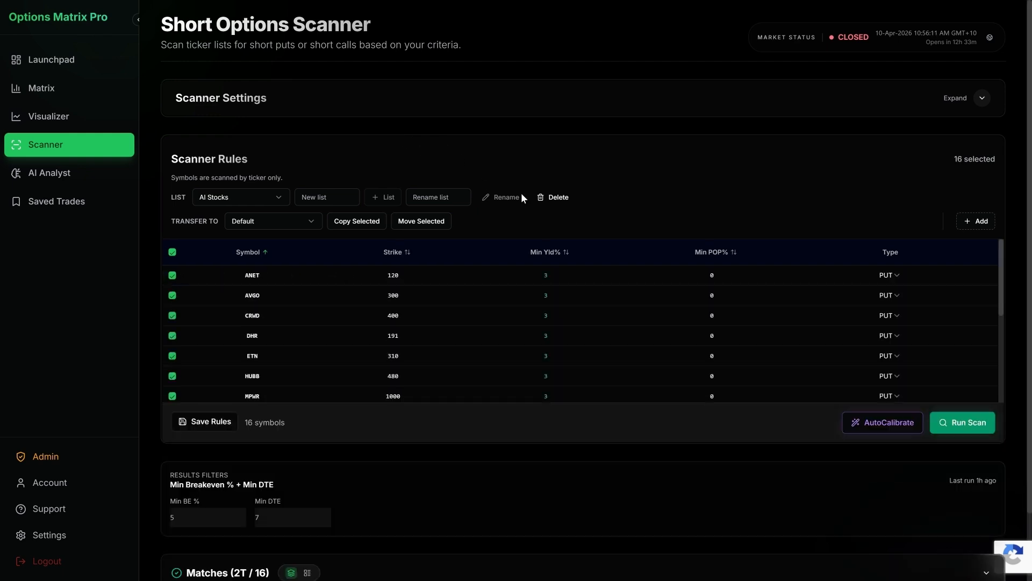
pyautogui.click(244, 197)
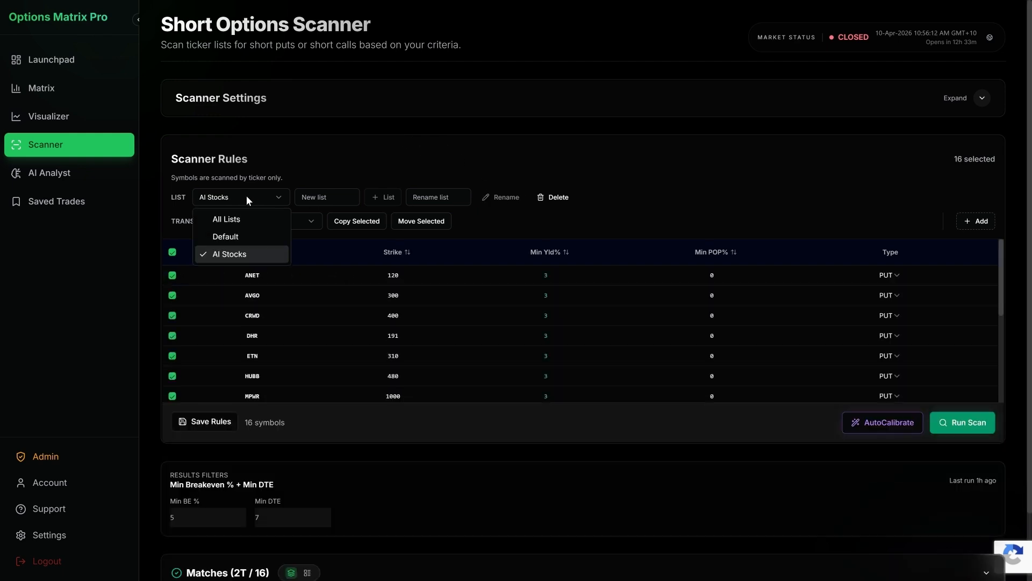
pyautogui.click(252, 237)
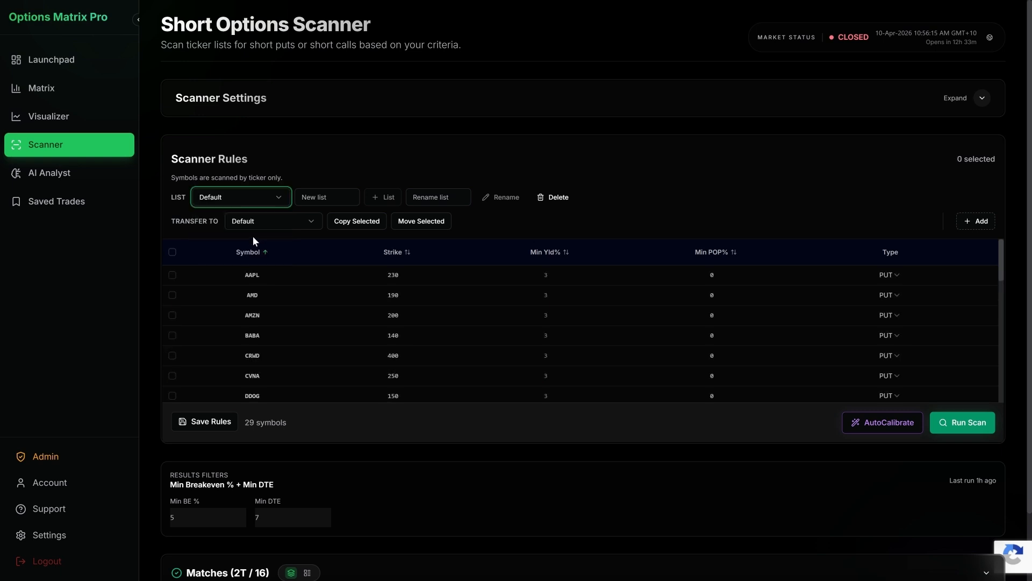
pyautogui.click(259, 198)
pyautogui.click(259, 220)
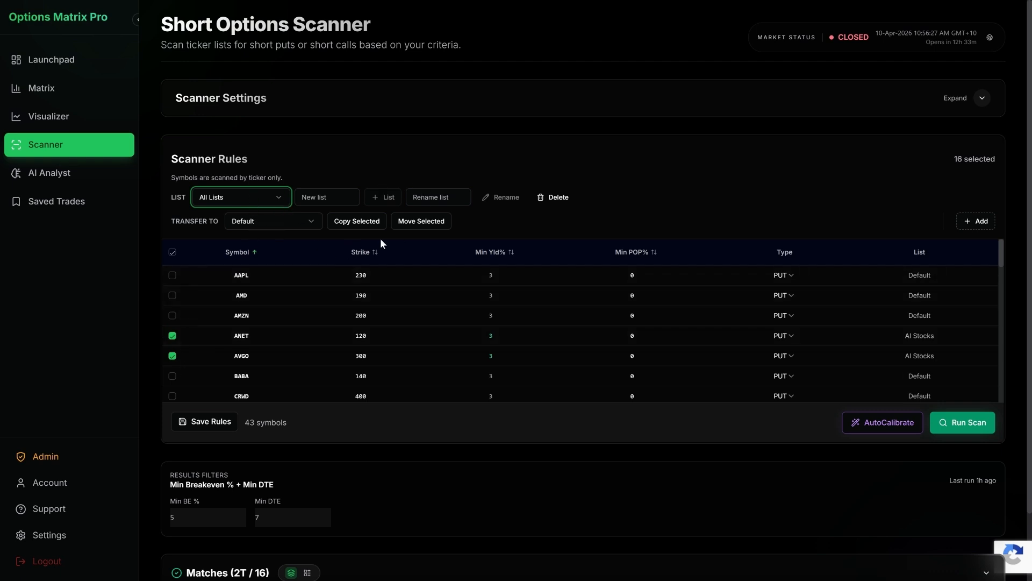
# Step: Expand the scanner settings to view the DTE, portfolio and allocation values, and collapse them again
pyautogui.click(486, 113)
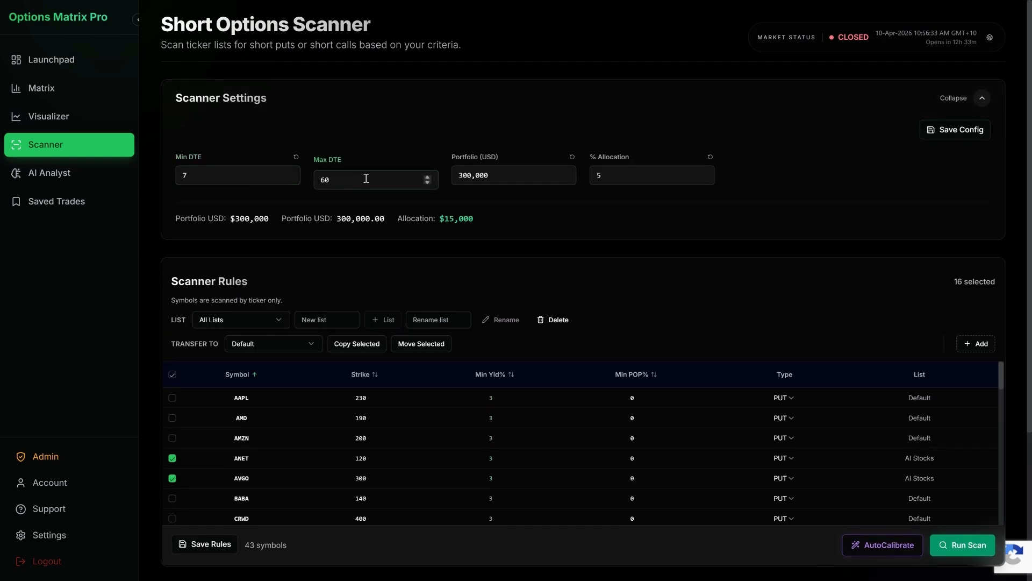
pyautogui.click(828, 97)
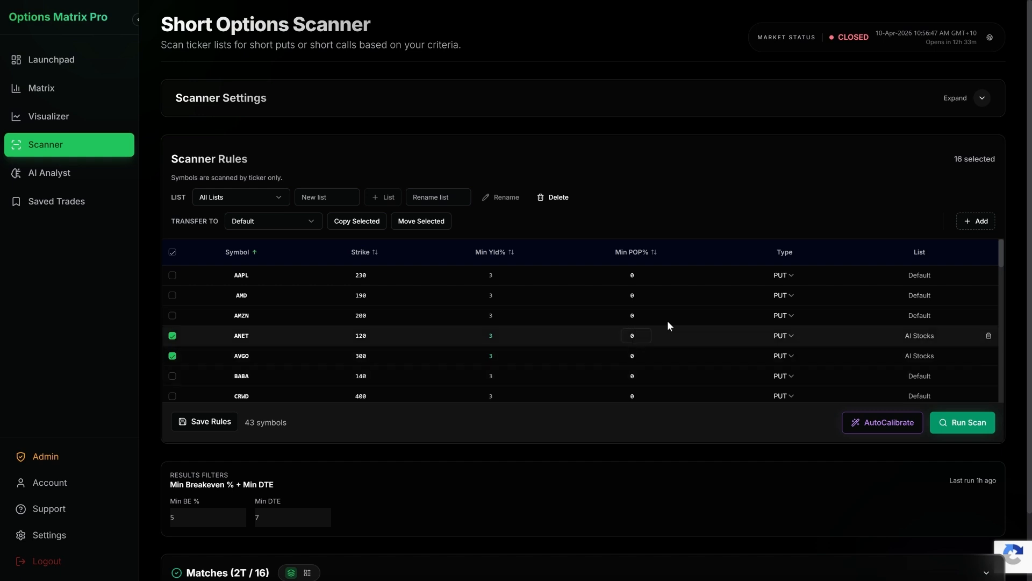
# Step: View the type choices for the AAPL rule, keep PUT, and show the rules of the AI Stocks list
pyautogui.click(793, 278)
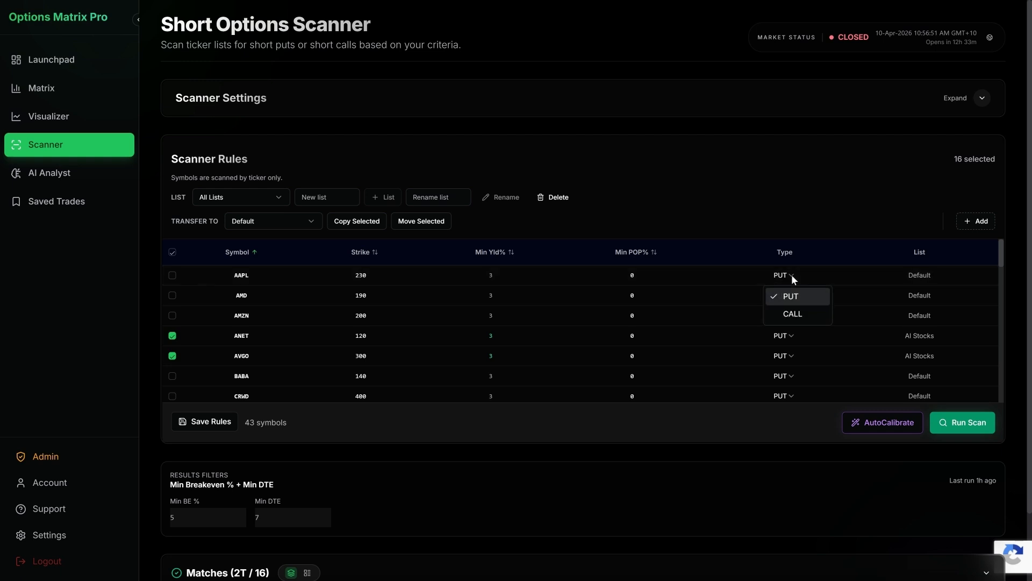
pyautogui.click(792, 276)
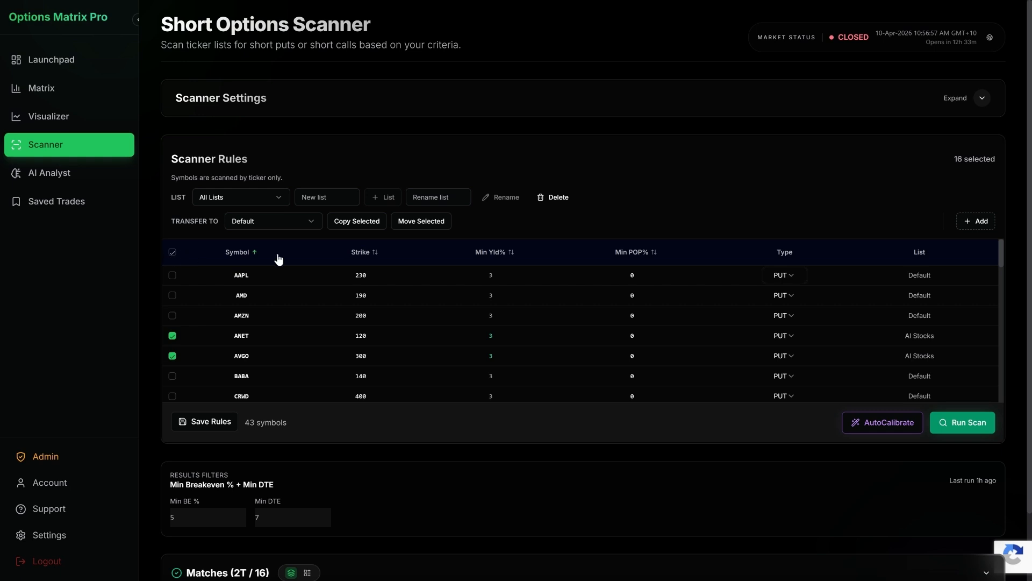
pyautogui.click(267, 203)
pyautogui.click(253, 250)
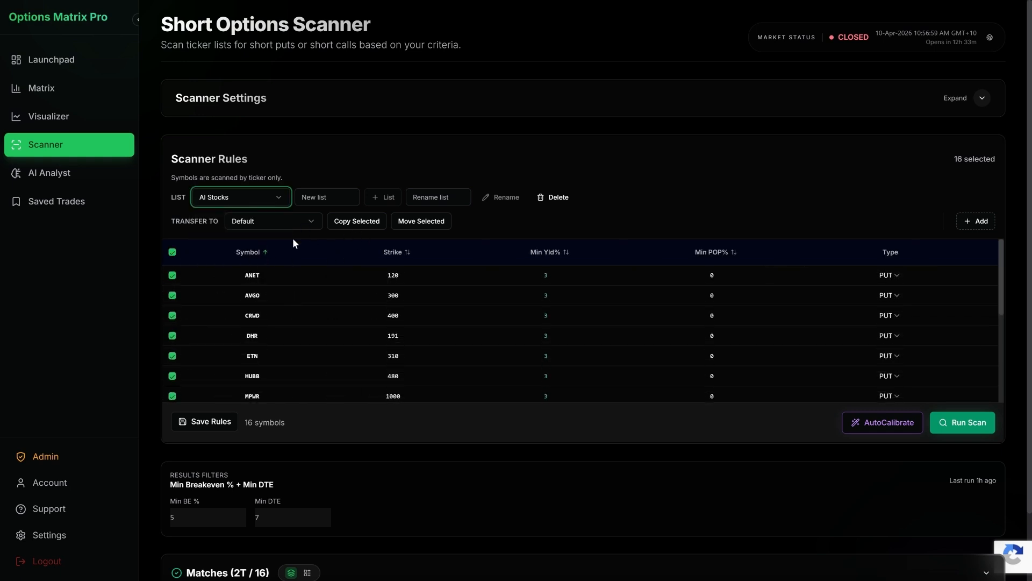
# Step: AutoCalibrate the AI Stocks rules and view the expiry and strike-source choices, keeping the automatic expiry and Put Wall (OI)
pyautogui.click(869, 431)
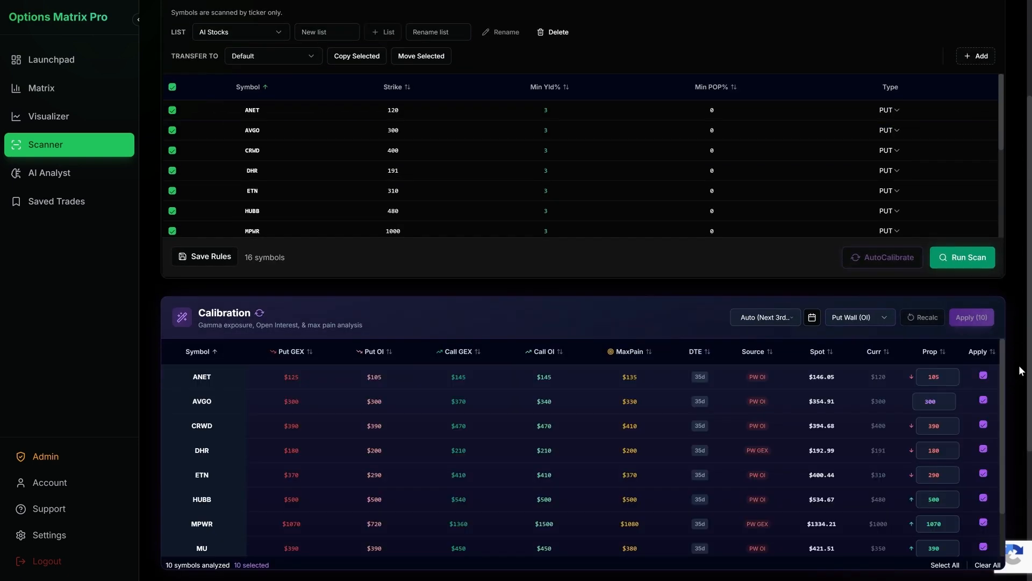
pyautogui.scroll(-2, 1018, 324)
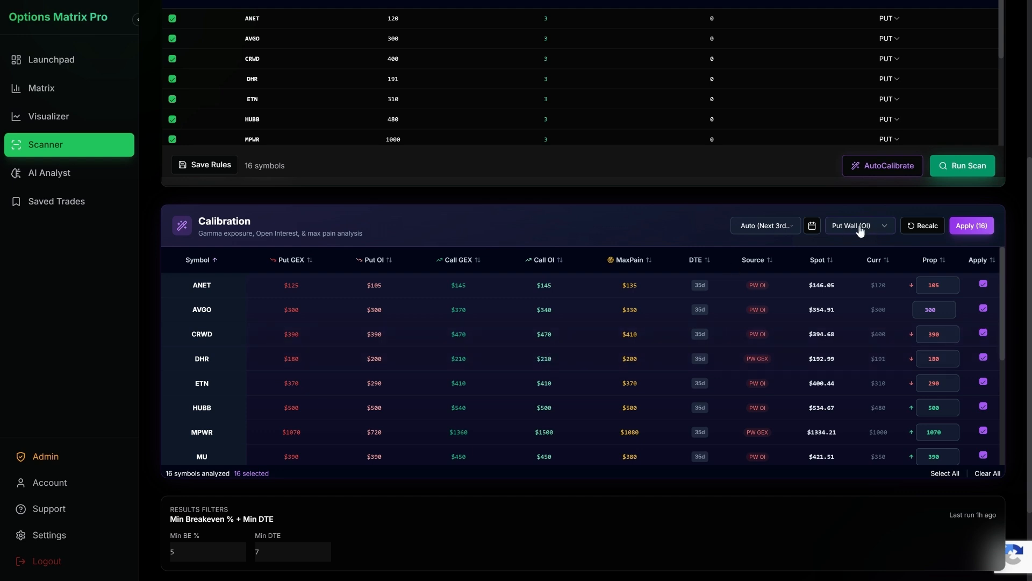
pyautogui.click(772, 231)
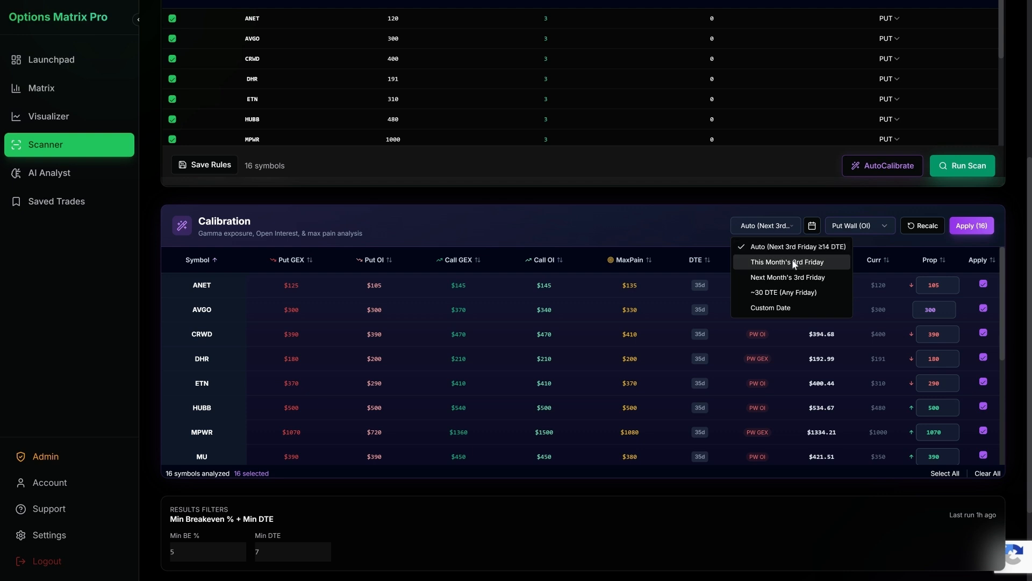
pyautogui.click(715, 227)
pyautogui.click(852, 226)
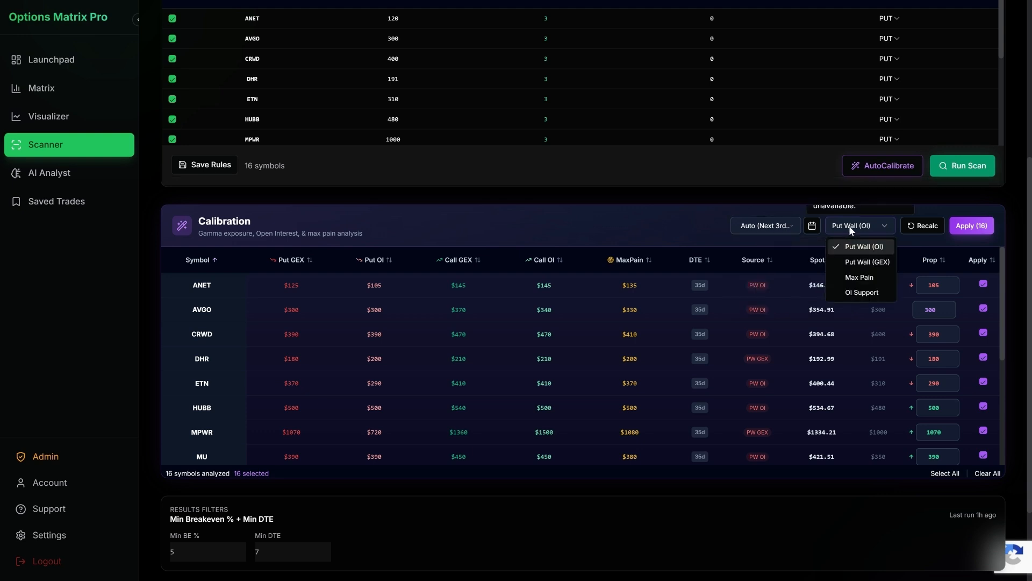
pyautogui.click(872, 246)
# Step: Examine the calibration table's source, spot, current and proposed strike values across the AI Stocks symbols
pyautogui.scroll(-1, 694, 215)
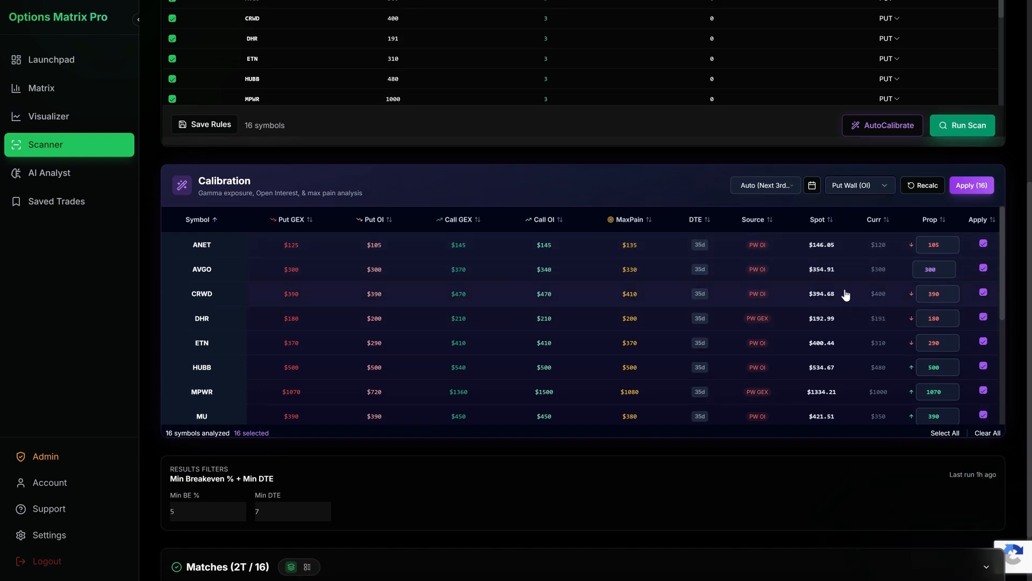
pyautogui.scroll(-3, 812, 304)
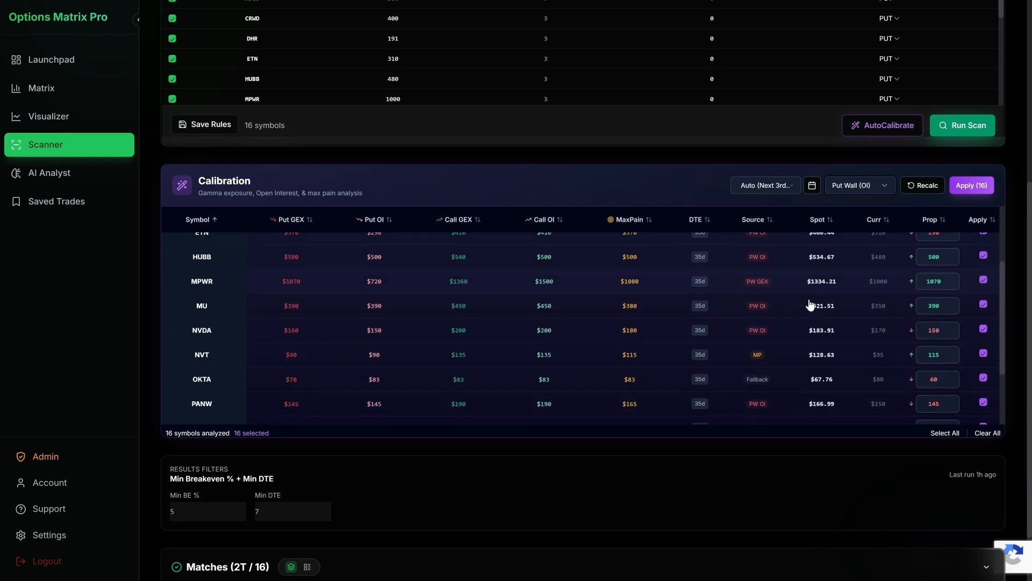
pyautogui.scroll(-1, 809, 303)
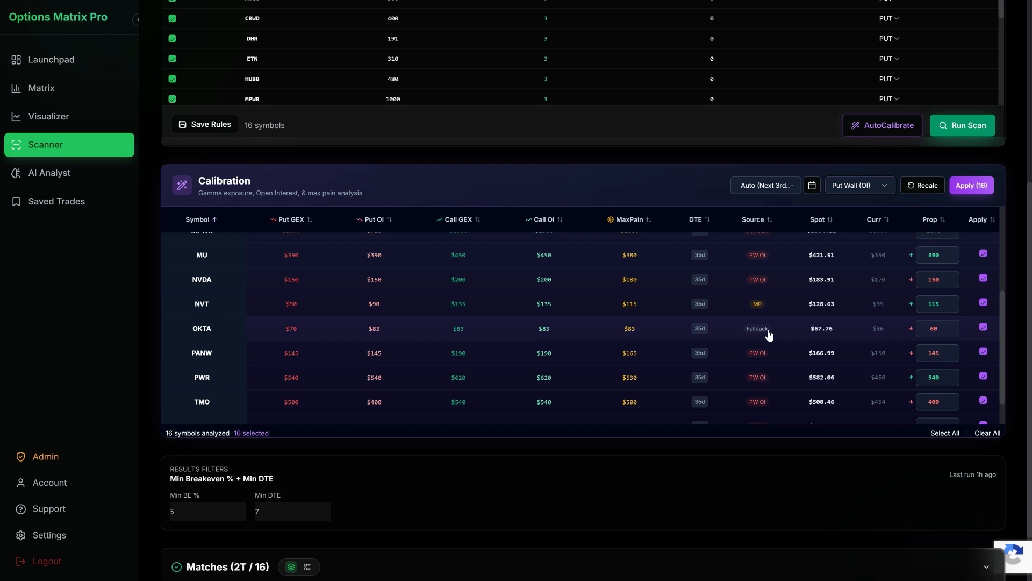
pyautogui.scroll(3, 766, 328)
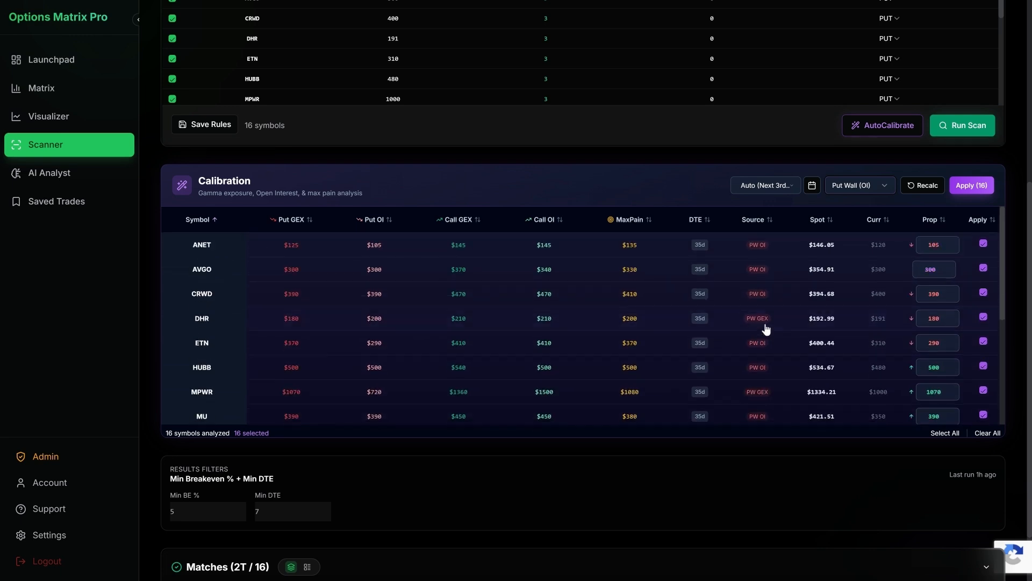
pyautogui.scroll(-3, 781, 285)
pyautogui.scroll(4, 780, 285)
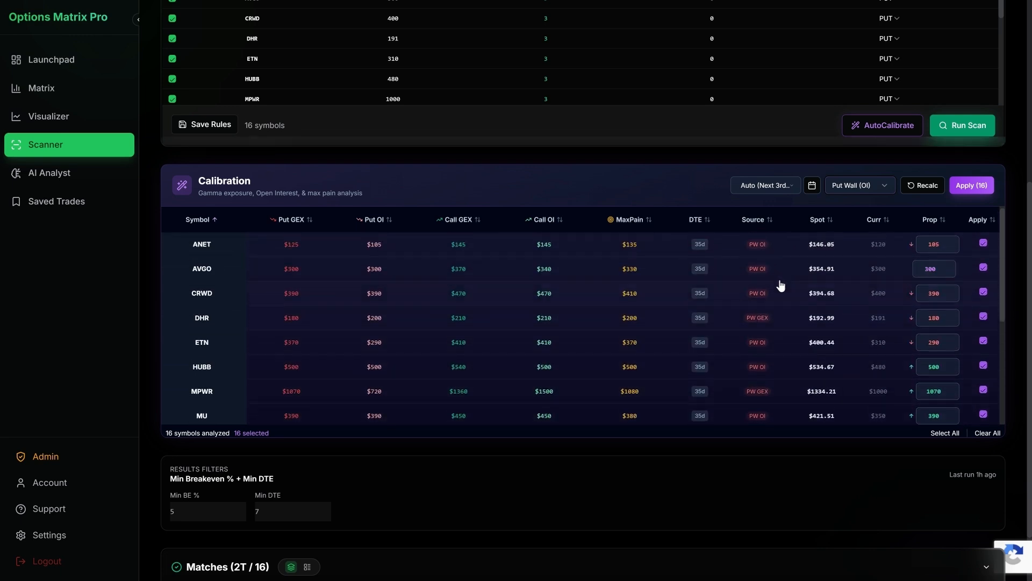
pyautogui.scroll(-6, 772, 278)
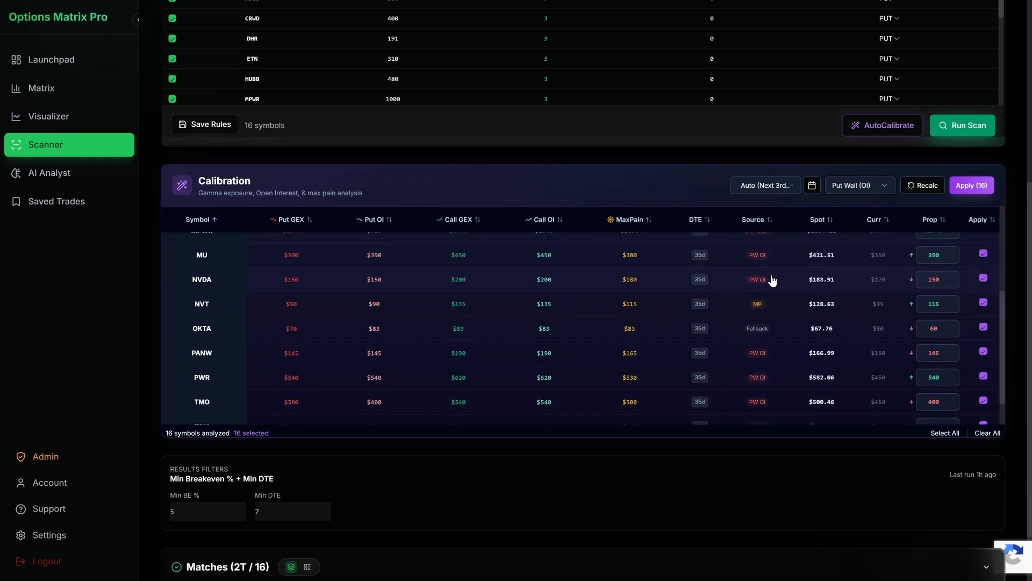
pyautogui.scroll(3, 773, 275)
pyautogui.scroll(4, 893, 263)
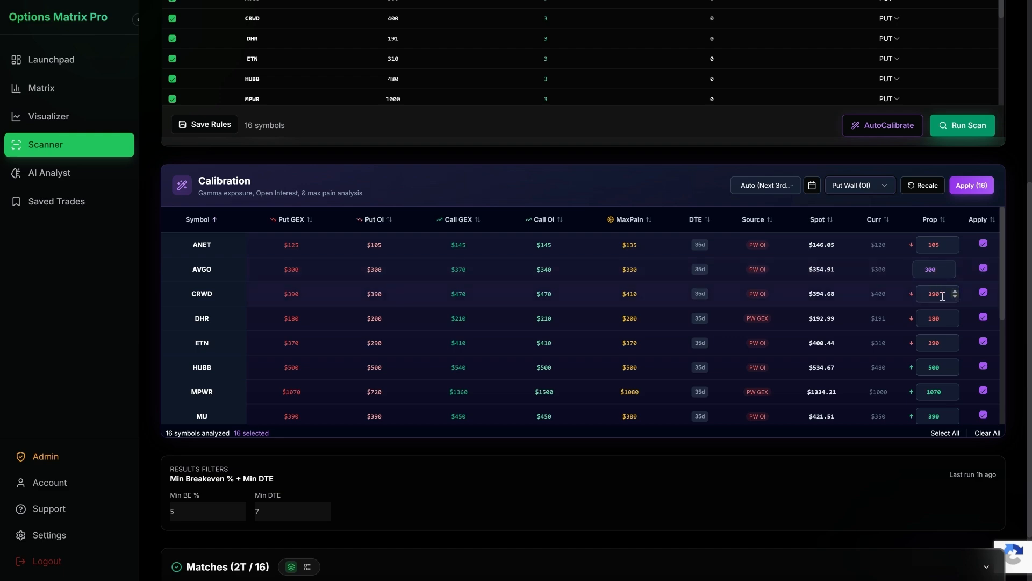
# Step: Apply the proposed strikes to all 16 calibrated symbols and run the scan on the AI Stocks list
pyautogui.scroll(-3, 952, 293)
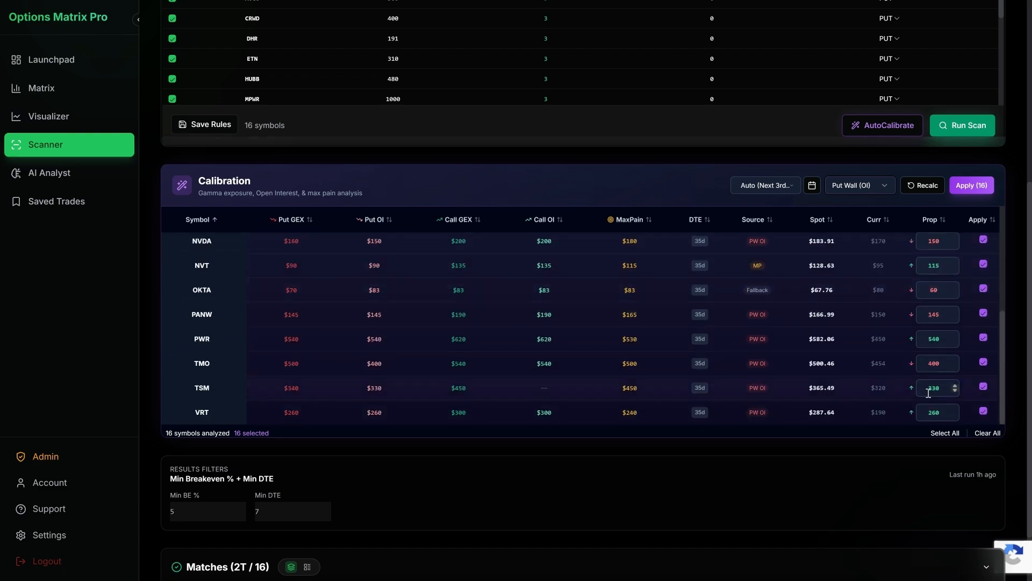
pyautogui.click(971, 186)
pyautogui.click(603, 71)
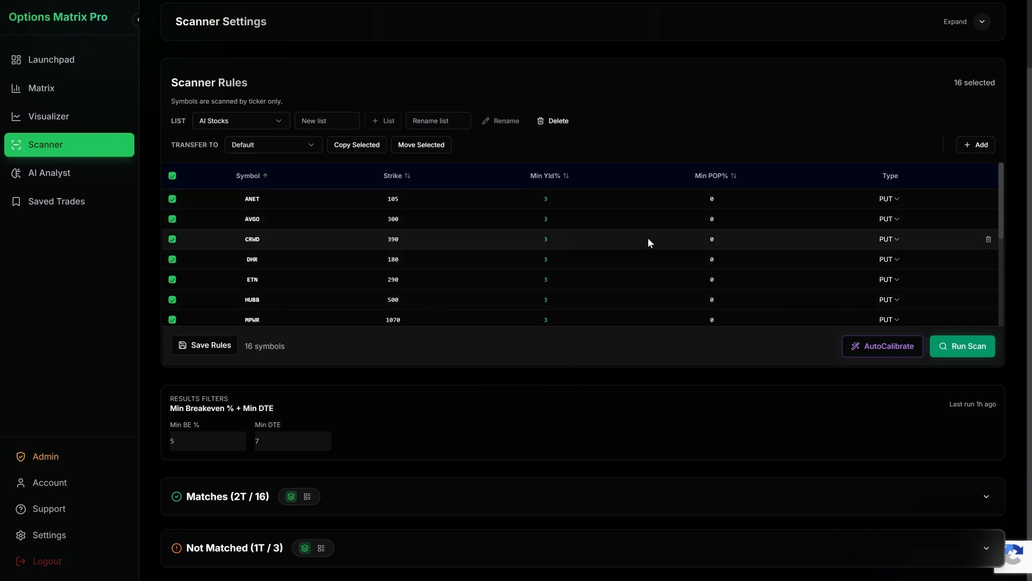
pyautogui.click(986, 353)
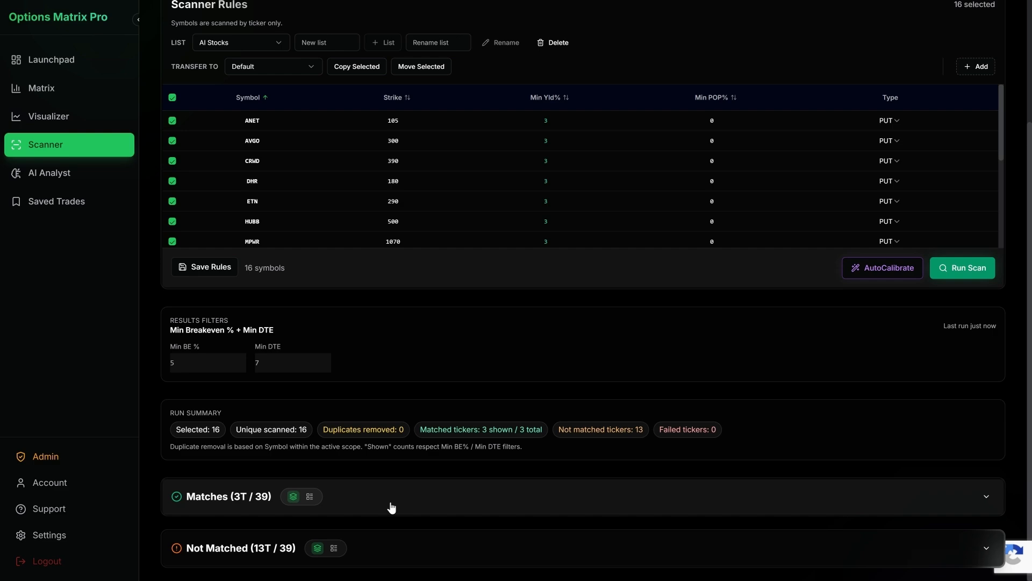
# Step: Expand the scan's Matches section and view the matching CRWD puts alongside the results filters
pyautogui.click(369, 510)
pyautogui.scroll(-2, 432, 389)
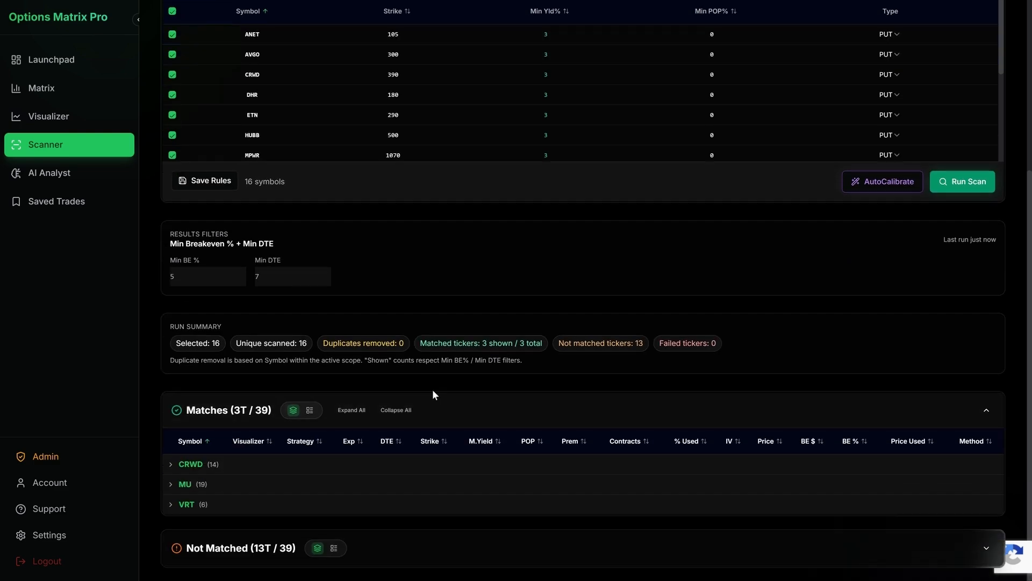
pyautogui.click(258, 464)
pyautogui.scroll(-2, 293, 339)
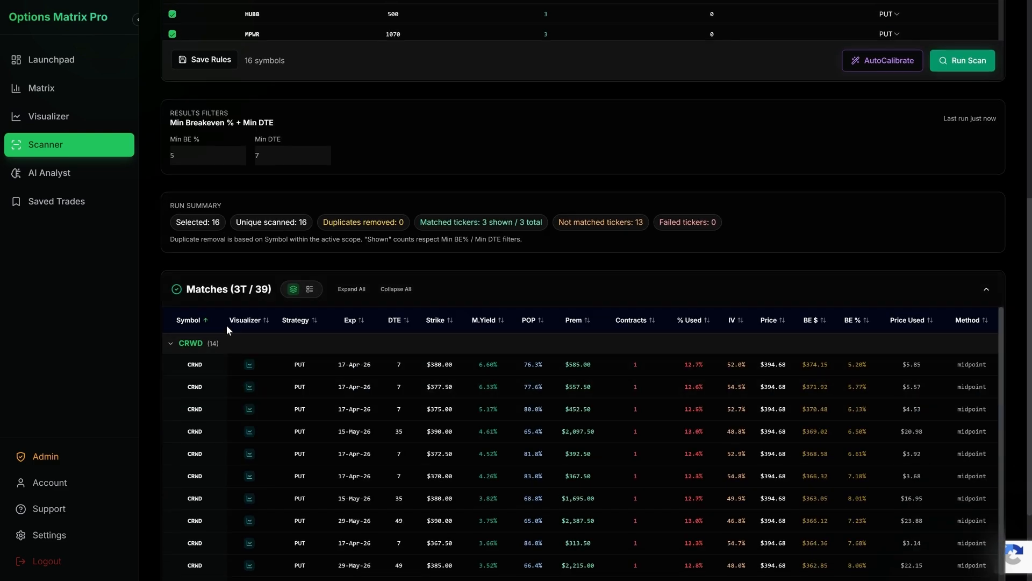
pyautogui.scroll(-1, 546, 241)
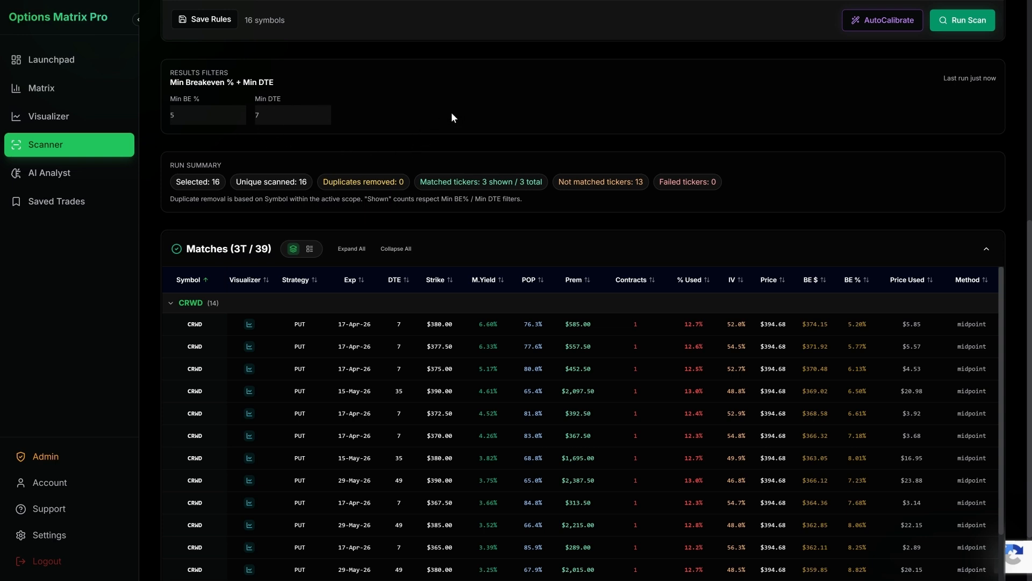
pyautogui.scroll(-1, 541, 179)
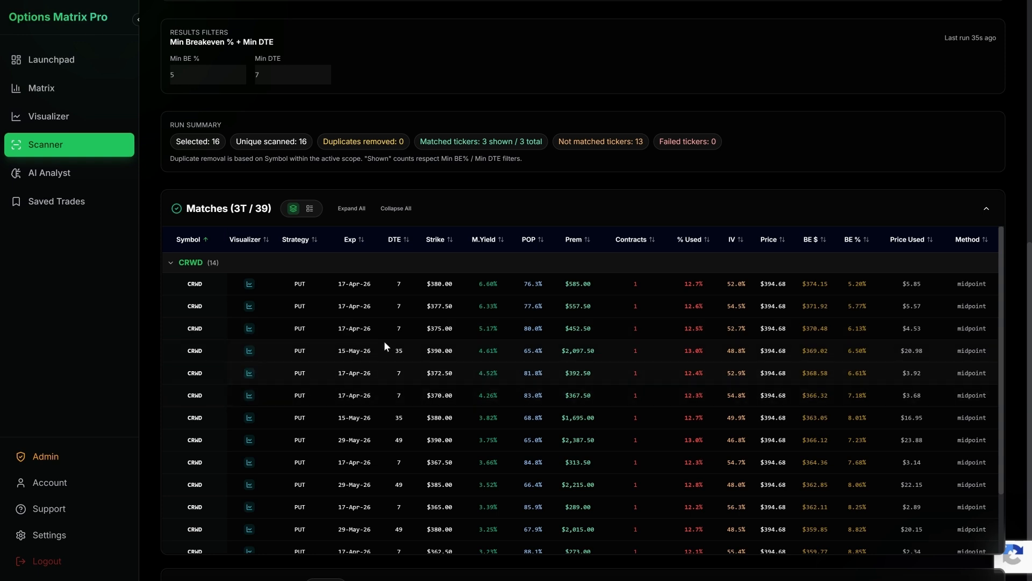
# Step: Collapse the CRWD matches, examine the MU puts' premium and breakeven values and the run summary, and collapse the MU group
pyautogui.click(269, 270)
pyautogui.click(262, 484)
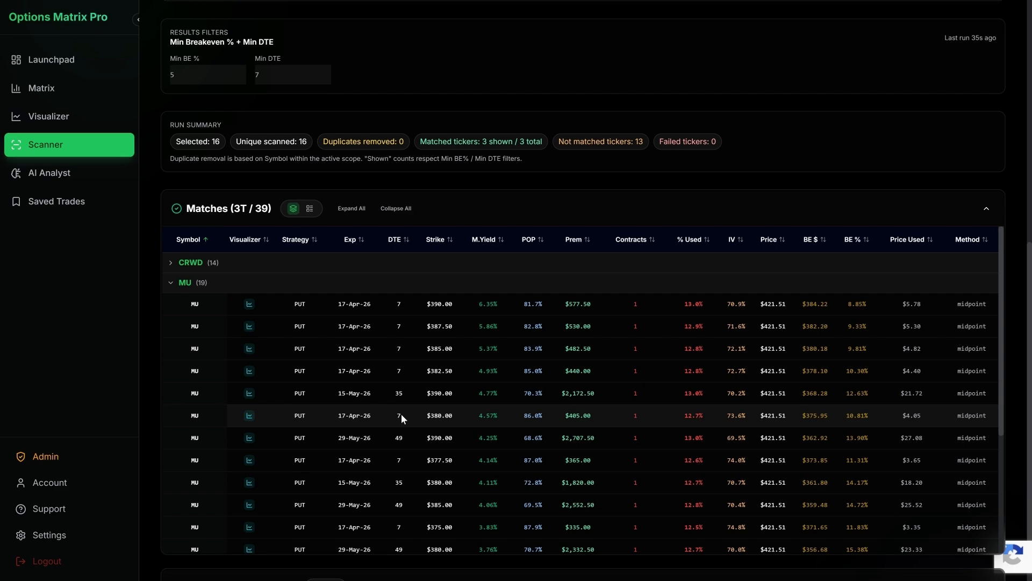
pyautogui.scroll(2, 474, 226)
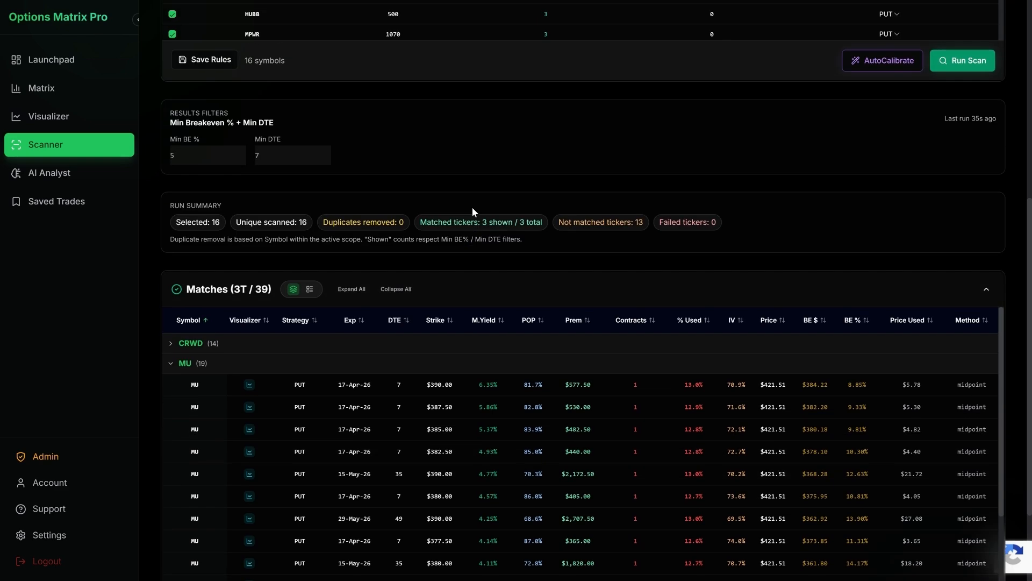
pyautogui.scroll(4, 472, 208)
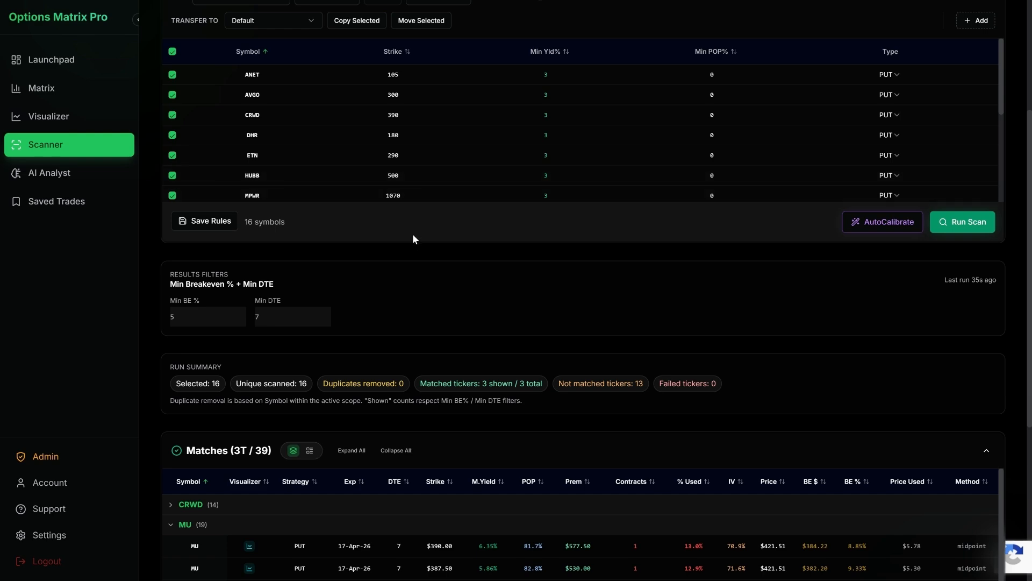
pyautogui.scroll(-4, 469, 257)
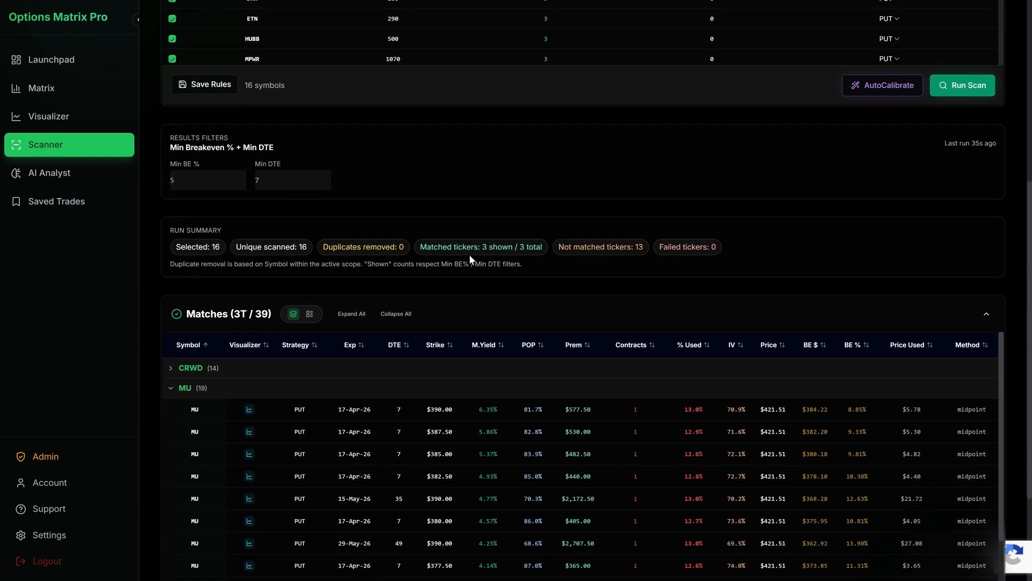
pyautogui.scroll(3, 493, 234)
pyautogui.scroll(-5, 497, 237)
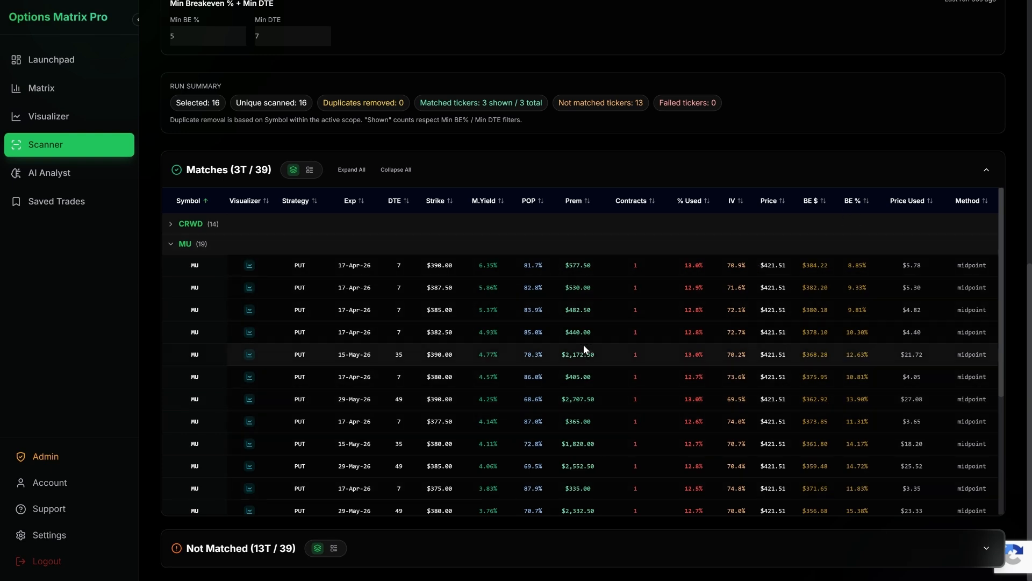
pyautogui.moveTo(605, 348); pyautogui.dragTo(521, 351)
pyautogui.moveTo(873, 356); pyautogui.dragTo(853, 356)
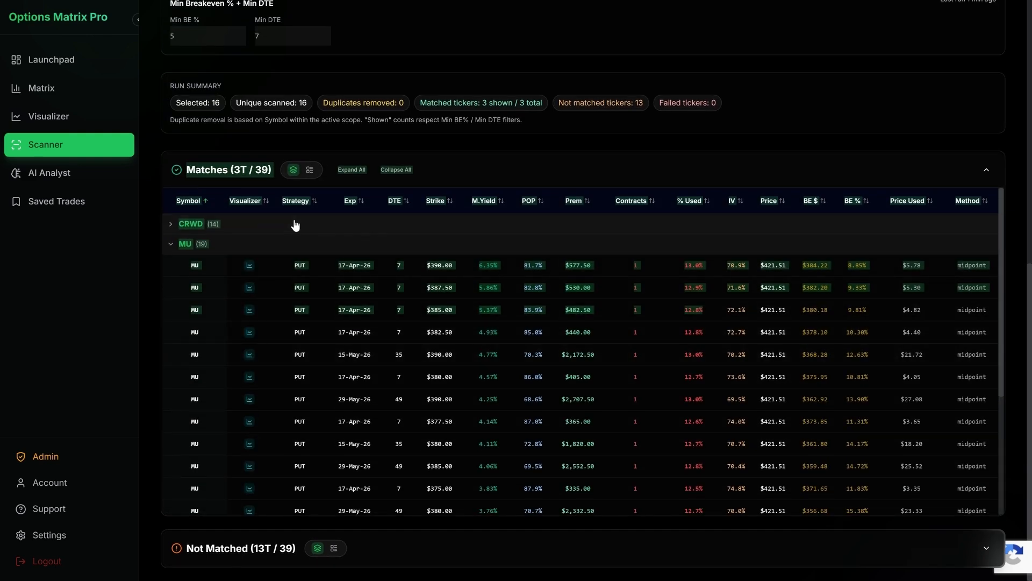
pyautogui.click(292, 240)
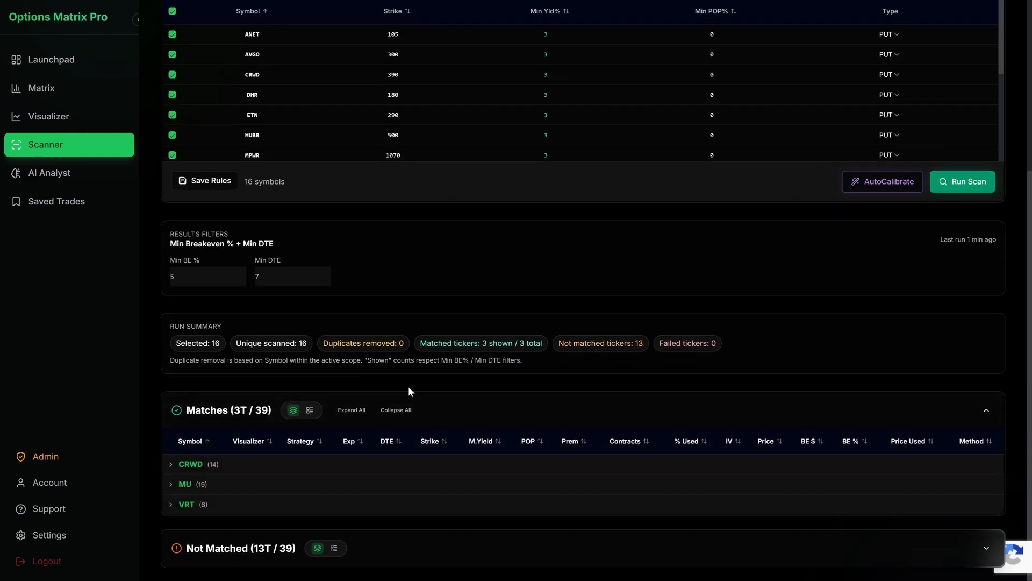
# Step: Expand the Not Matched results, view the AVGO puts' yields, and collapse the group and the section again
pyautogui.click(384, 561)
pyautogui.scroll(-5, 431, 460)
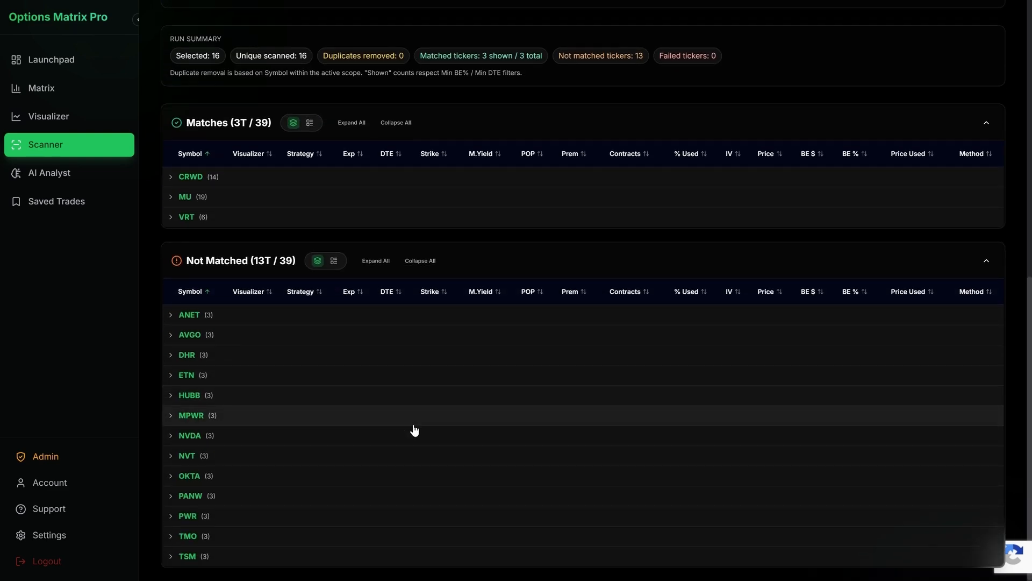
pyautogui.click(385, 329)
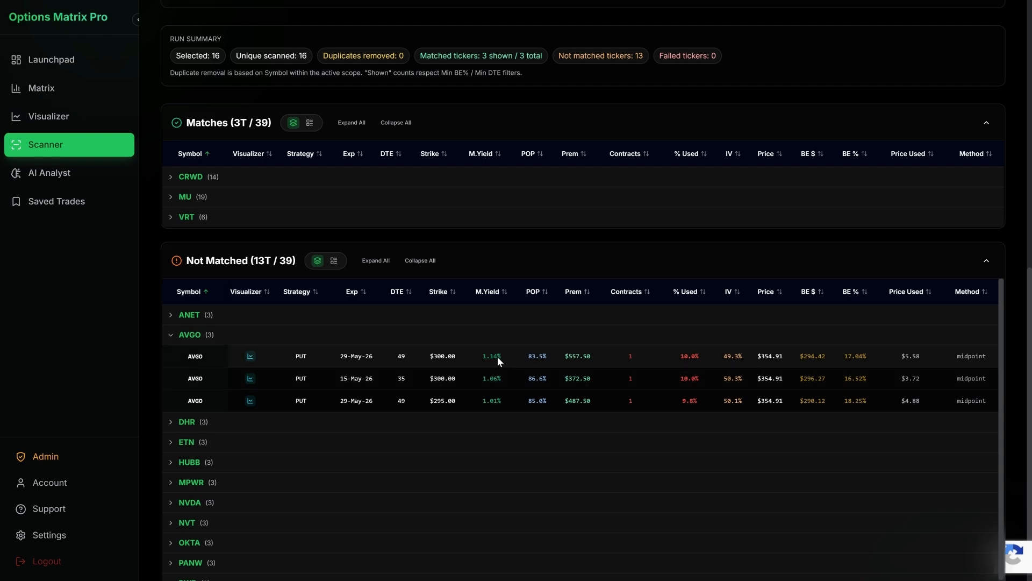
pyautogui.click(379, 341)
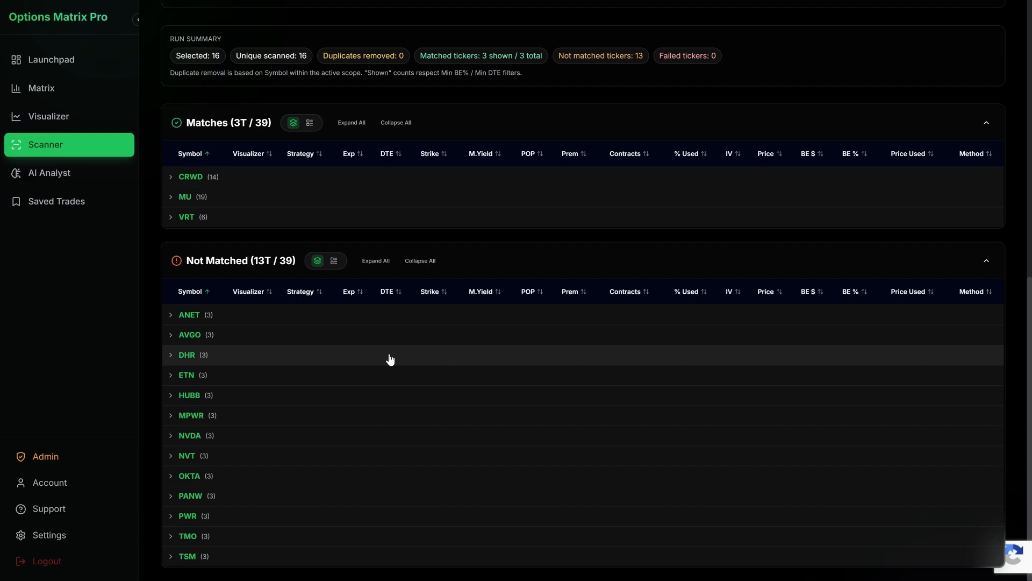
pyautogui.click(492, 260)
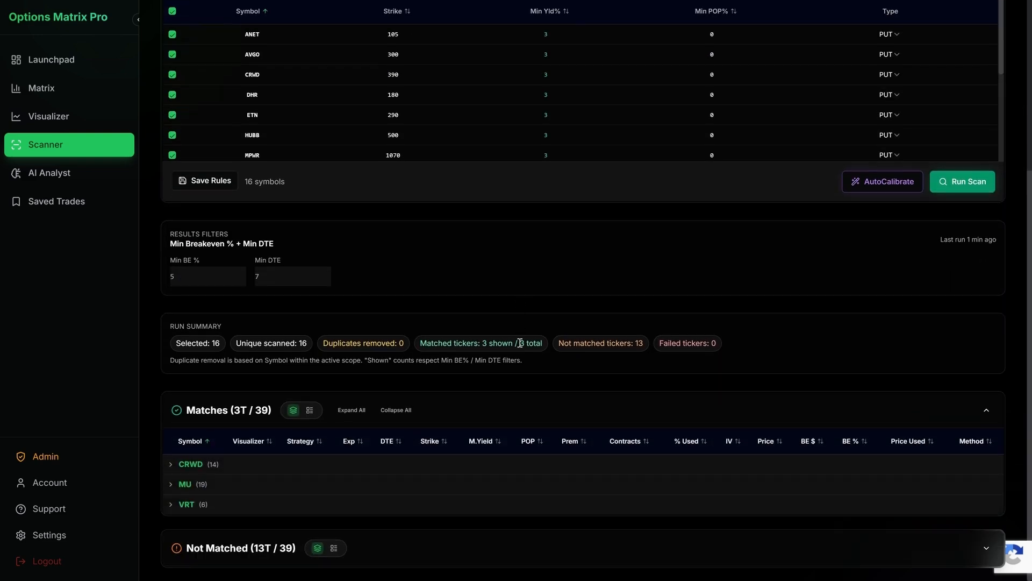
# Step: Open the AI Analyst and view the conservative CSP income plan from the start of the conversation
pyautogui.scroll(5, 616, 339)
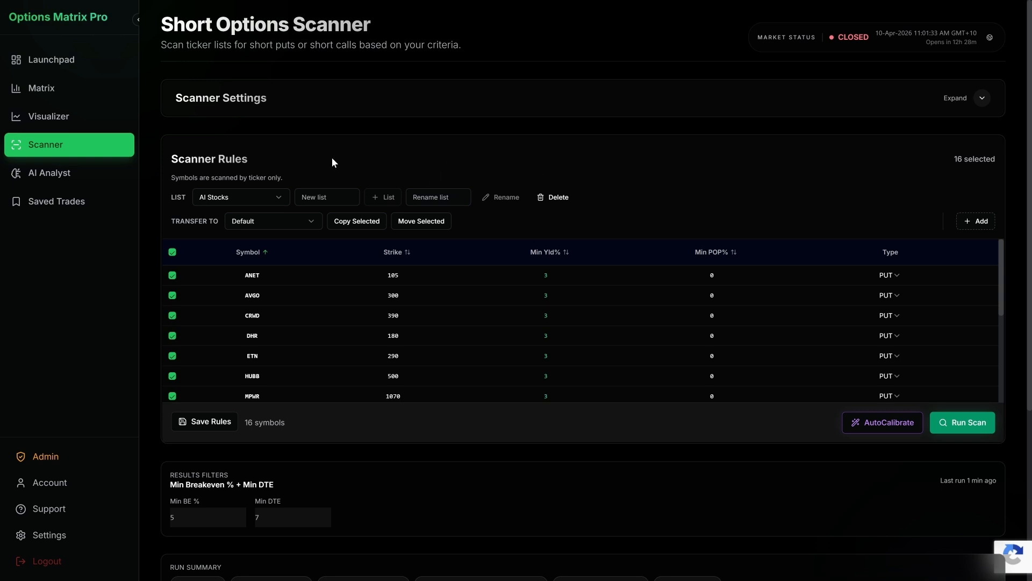
pyautogui.click(64, 171)
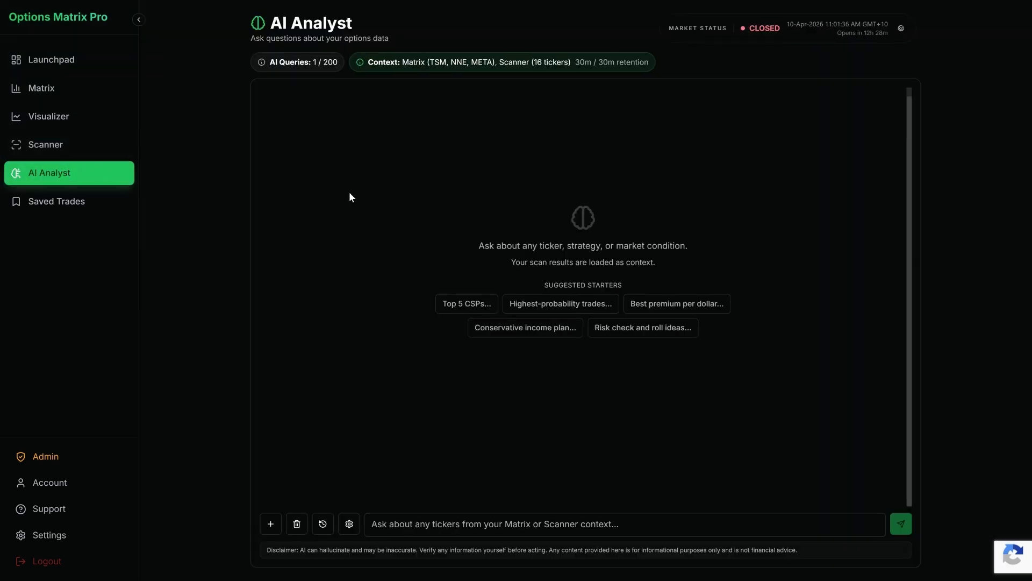
pyautogui.scroll(6, 654, 229)
pyautogui.scroll(3, 654, 226)
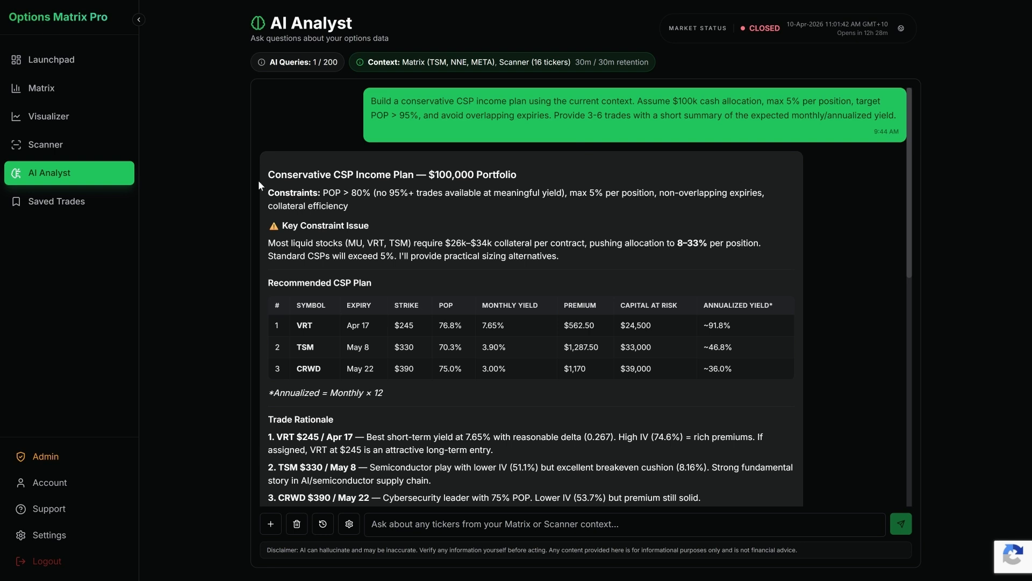
# Step: Review the AI Analyst's CSP income plan, from its constraints and recommended trades through the yield summary, Greeks and risks
pyautogui.moveTo(318, 173); pyautogui.dragTo(425, 225)
pyautogui.click(427, 225)
pyautogui.scroll(-2, 457, 254)
pyautogui.scroll(-5, 456, 254)
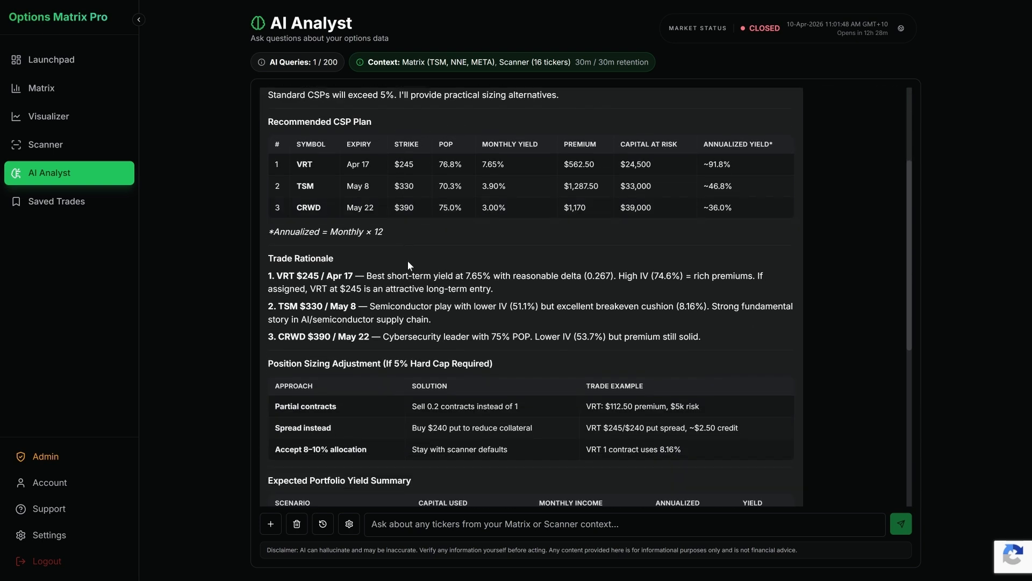
pyautogui.scroll(-3, 517, 276)
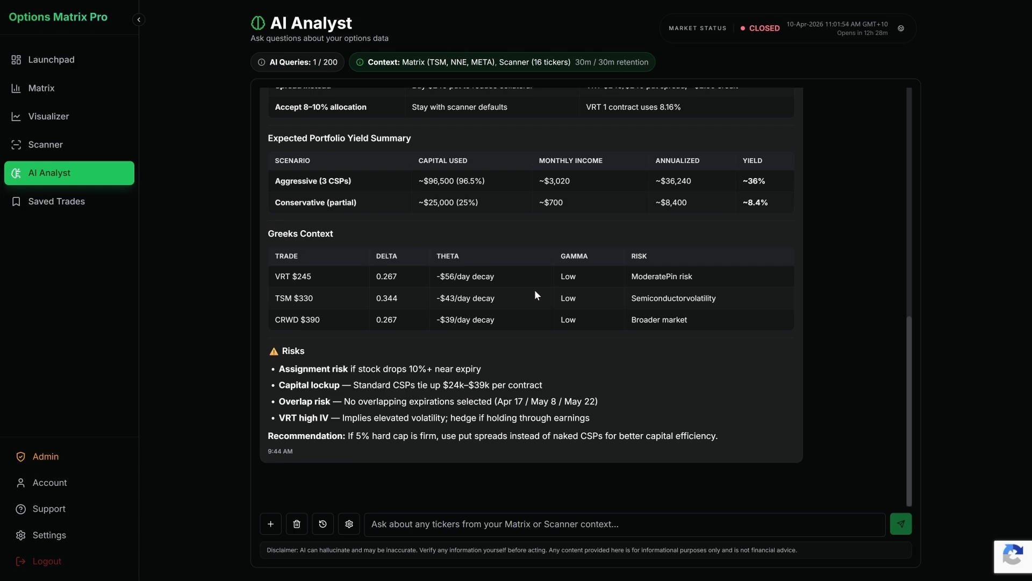
pyautogui.scroll(10, 534, 294)
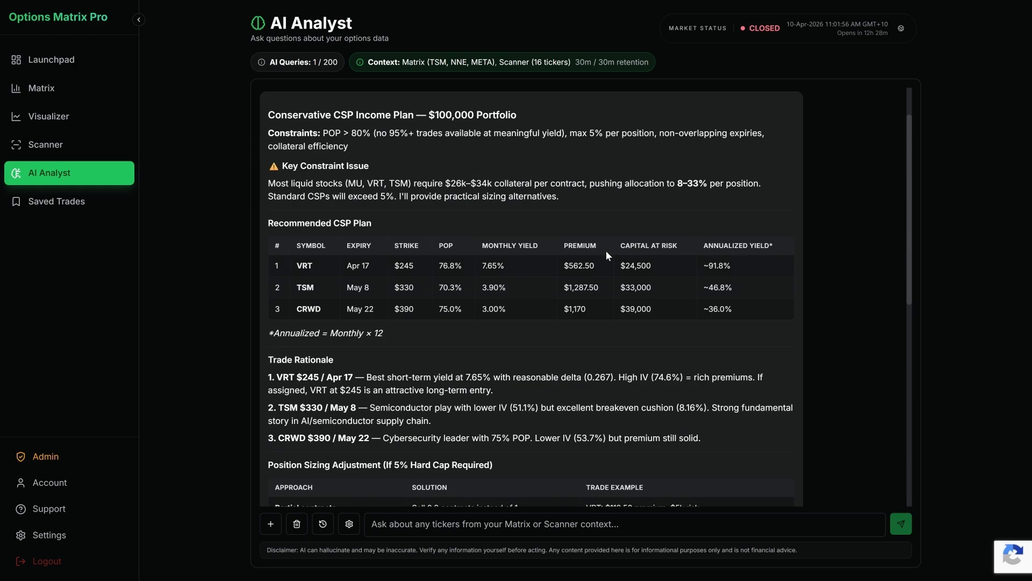
# Step: Examine the AI Analyst's context summary, covering the Matrix symbols, the Scanner tickers and the retention time
pyautogui.moveTo(379, 62); pyautogui.dragTo(542, 60)
pyautogui.click(532, 65)
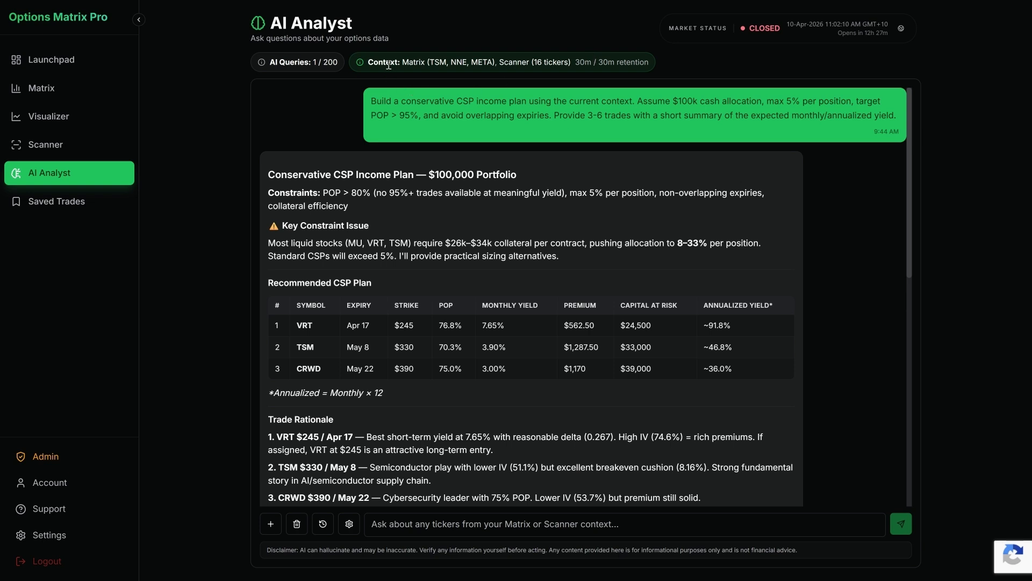
pyautogui.moveTo(428, 61); pyautogui.dragTo(491, 59)
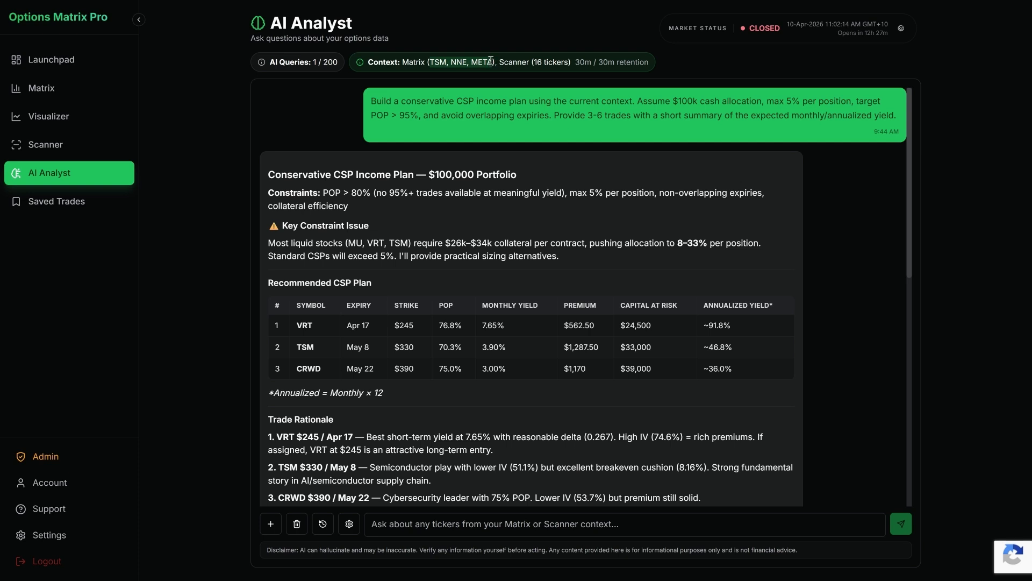
pyautogui.click(494, 61)
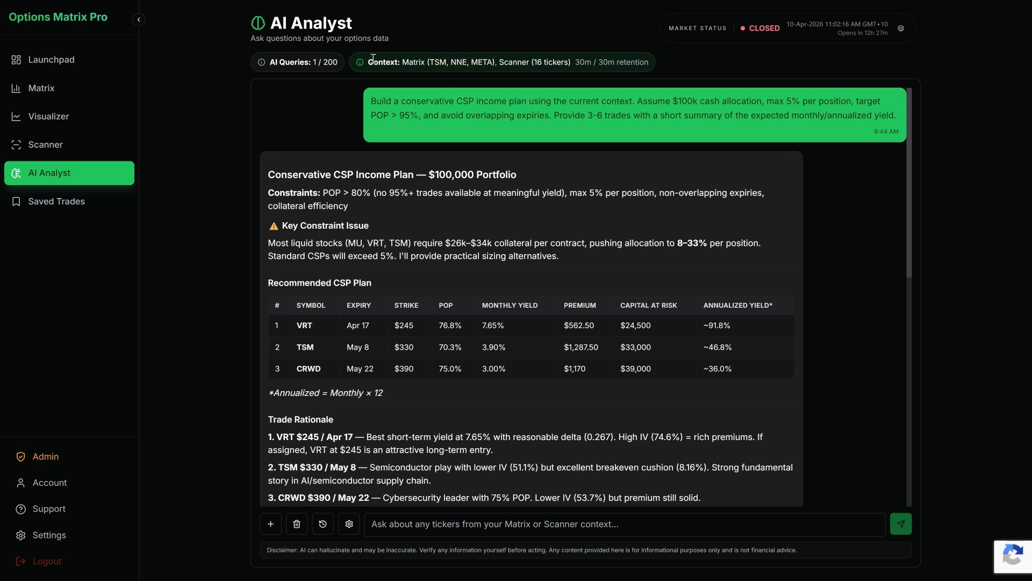
pyautogui.moveTo(414, 62); pyautogui.dragTo(650, 60)
pyautogui.click(578, 61)
pyautogui.click(650, 60)
# Step: Open the AI Analyst's chat history, view the list of past conversations, and close it again
pyautogui.scroll(-10, 552, 213)
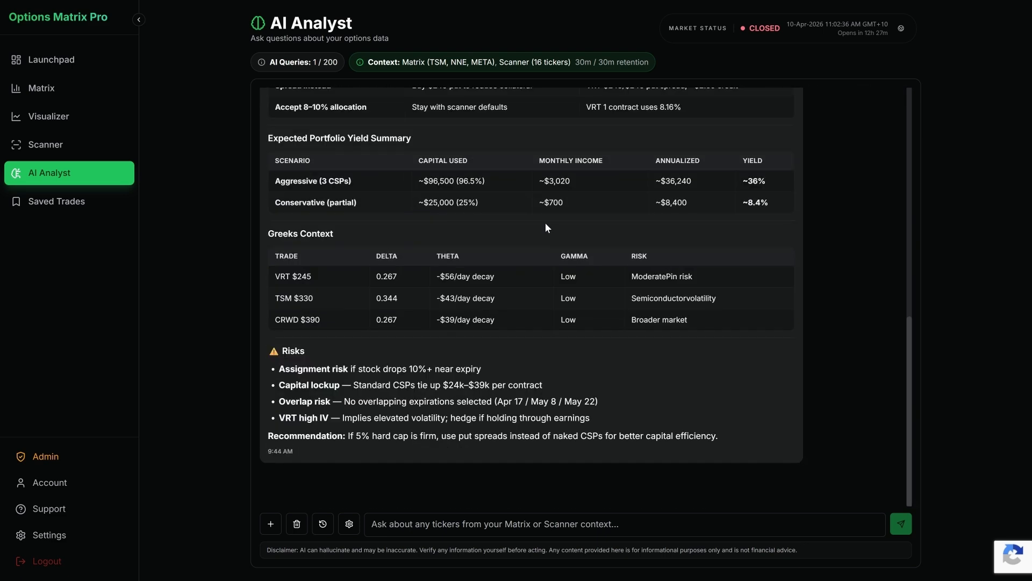
pyautogui.click(323, 525)
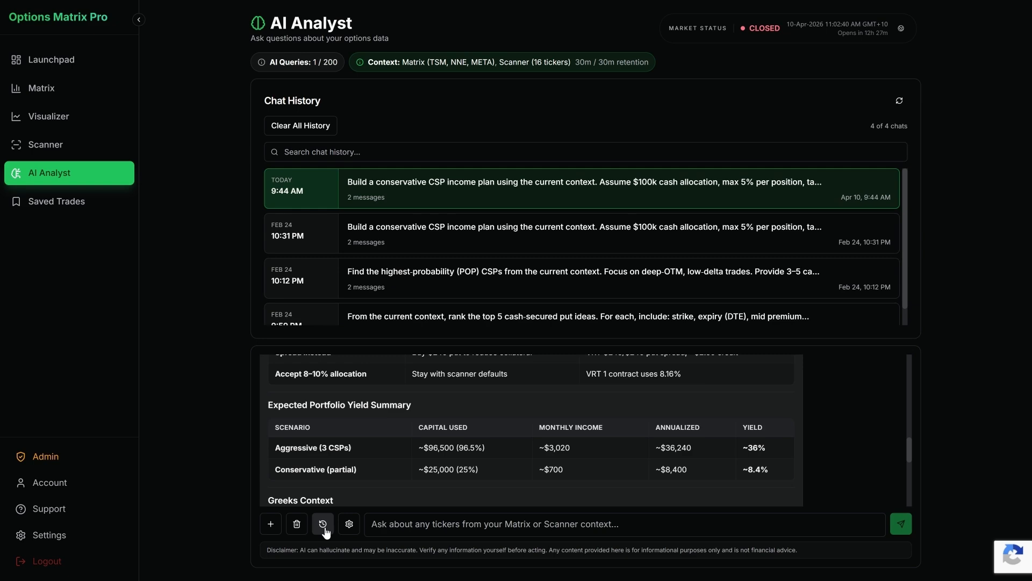
pyautogui.click(323, 527)
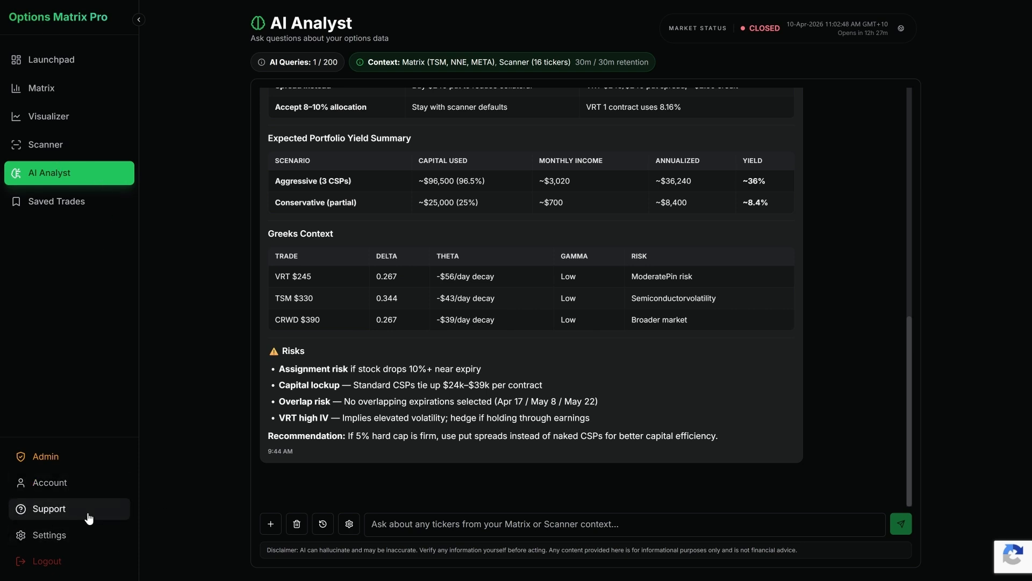
# Step: View the Account page with its subscription details, visit Support, and open the Settings page
pyautogui.click(83, 493)
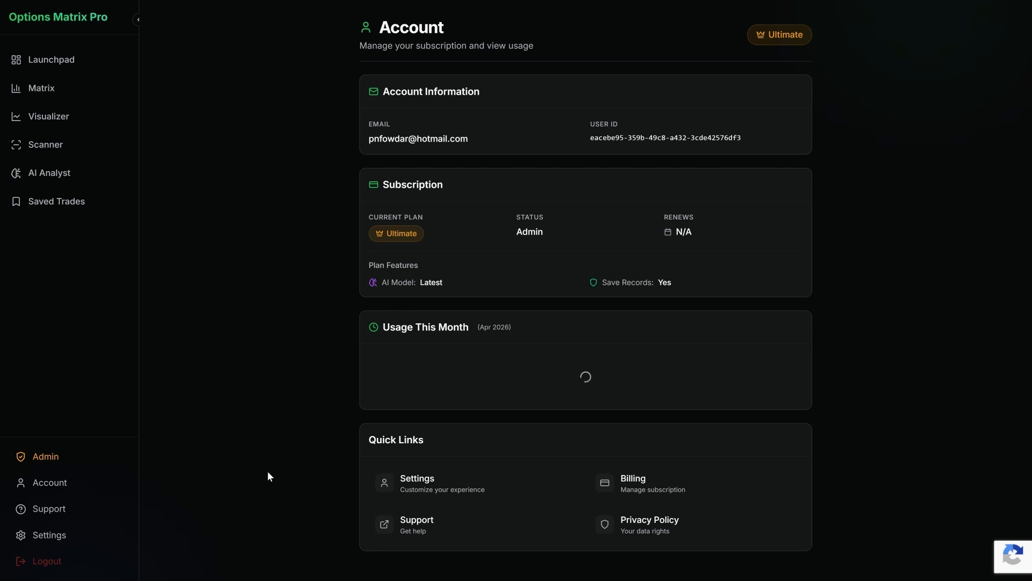
pyautogui.click(82, 515)
pyautogui.click(88, 535)
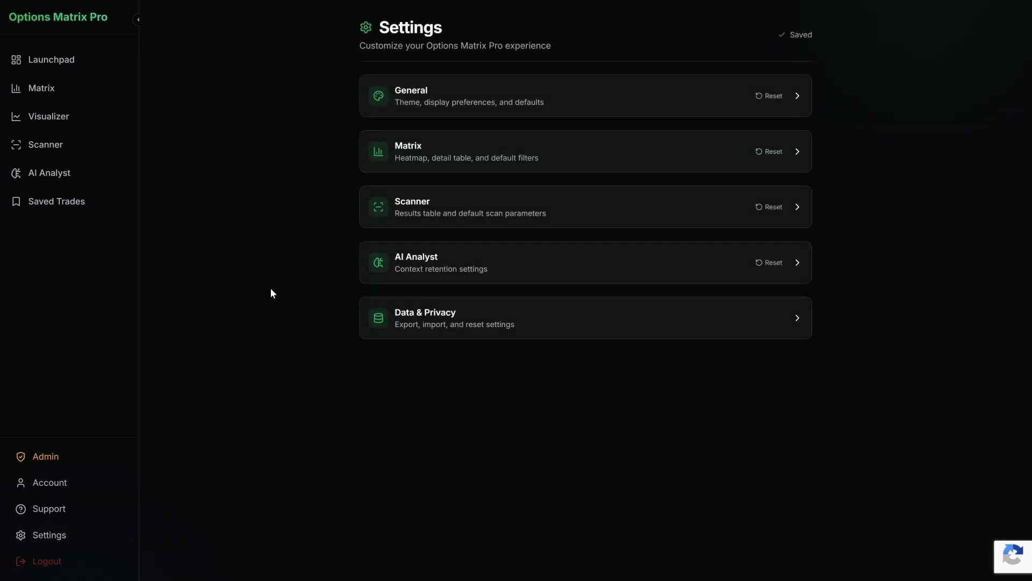
# Step: Expand the General settings and view the theme, landing page, number and date format, and currency options
pyautogui.click(544, 102)
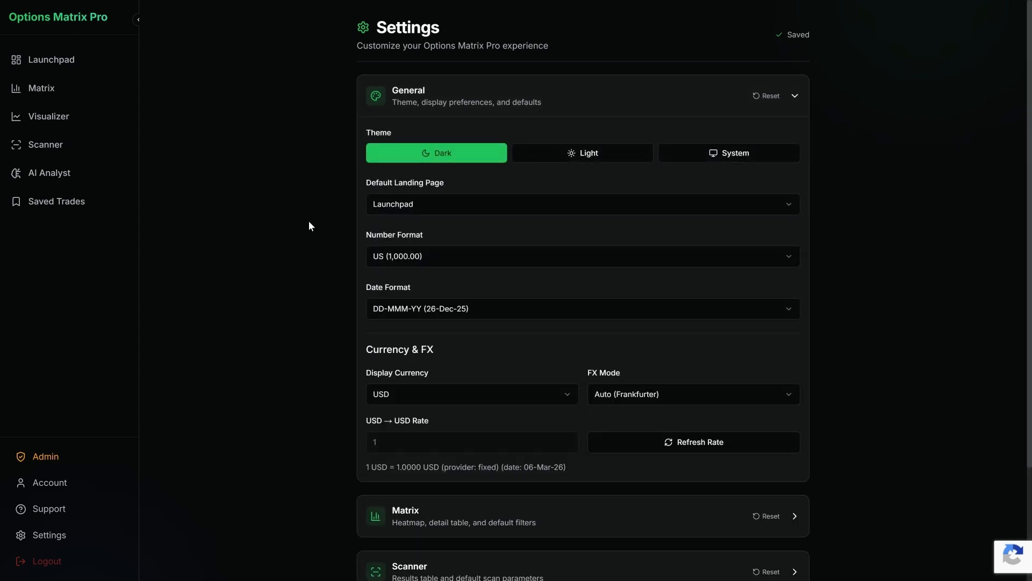
pyautogui.click(417, 173)
pyautogui.click(305, 233)
pyautogui.scroll(-1, 267, 238)
pyautogui.scroll(1, 266, 238)
pyautogui.scroll(-1, 389, 269)
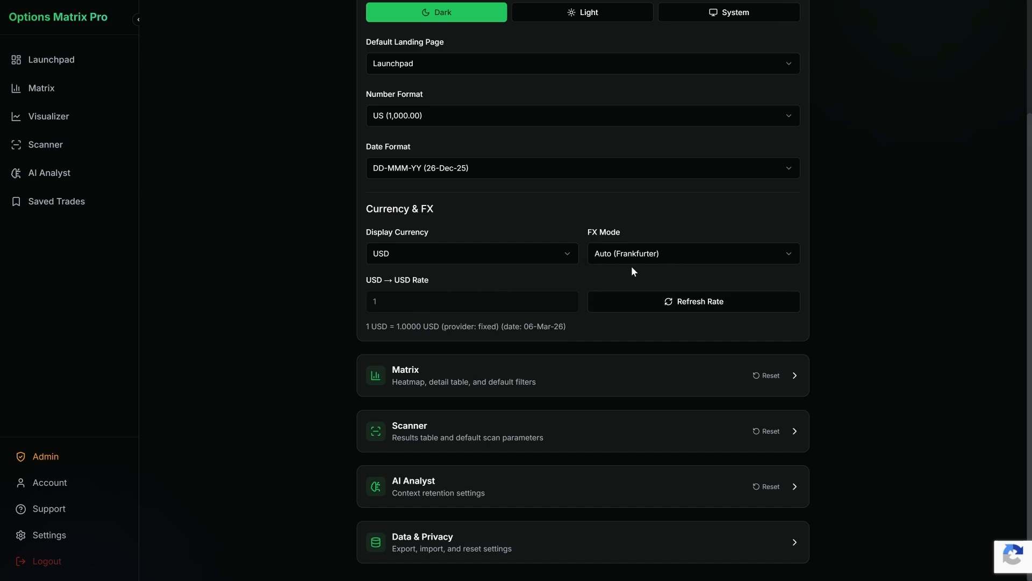
# Step: Expand the Matrix settings and view the heatmap tooltip fields, thresholds, color scheme, detail table columns and default filter values
pyautogui.click(477, 376)
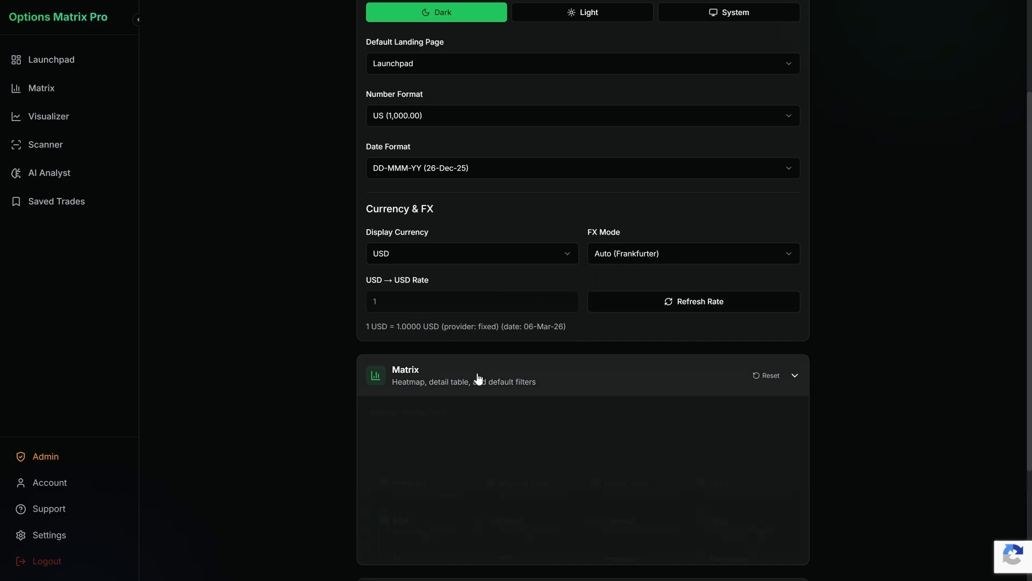
pyautogui.scroll(-5, 266, 355)
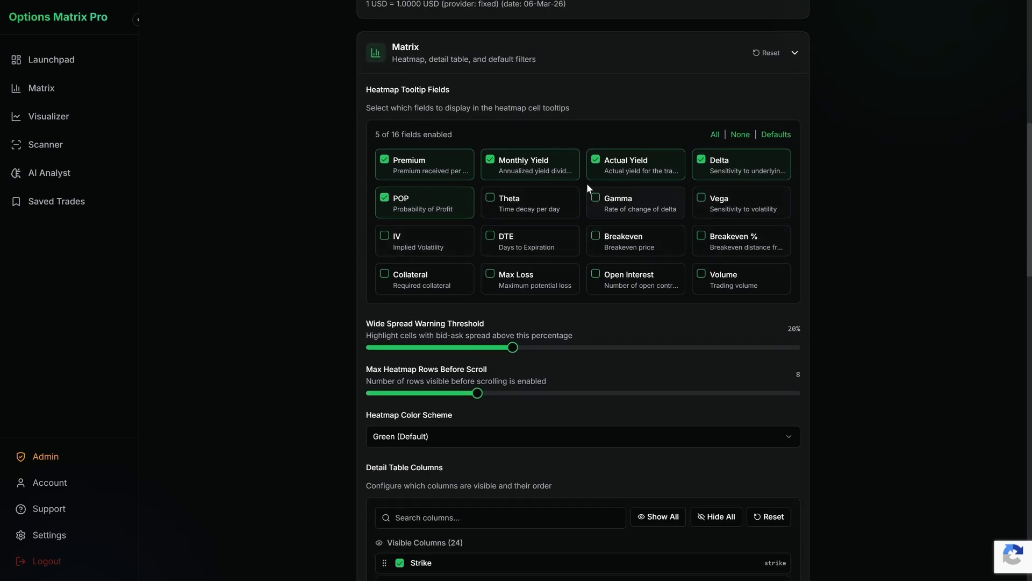
pyautogui.scroll(-1, 282, 311)
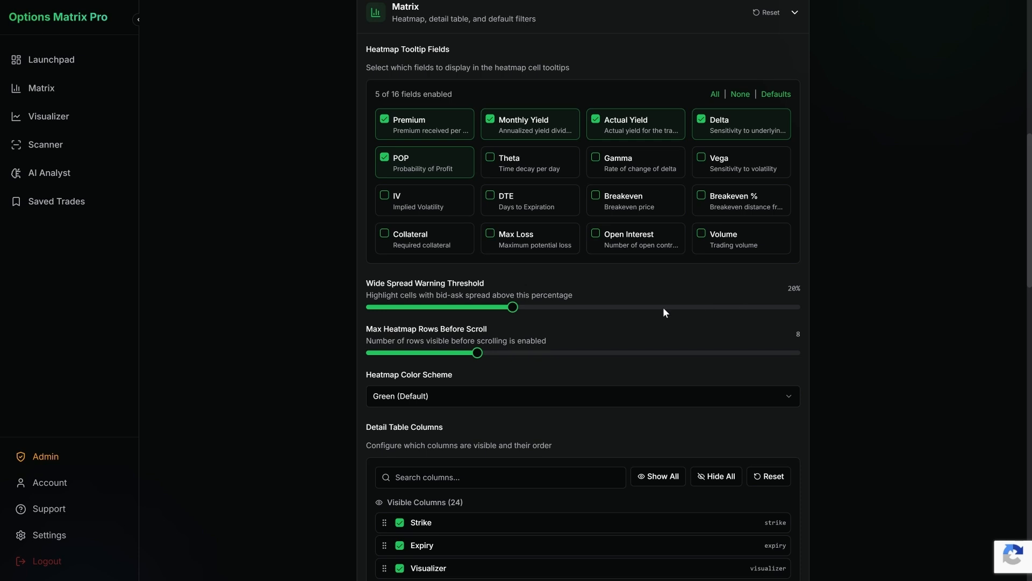
pyautogui.scroll(-2, 441, 337)
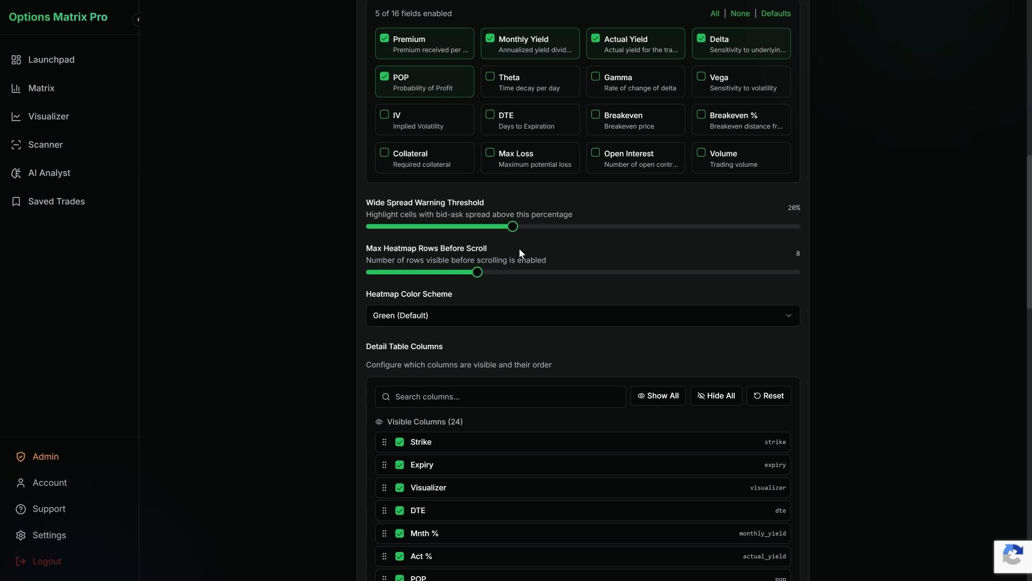
pyautogui.scroll(-2, 291, 295)
pyautogui.scroll(-2, 314, 285)
pyautogui.scroll(-3, 314, 286)
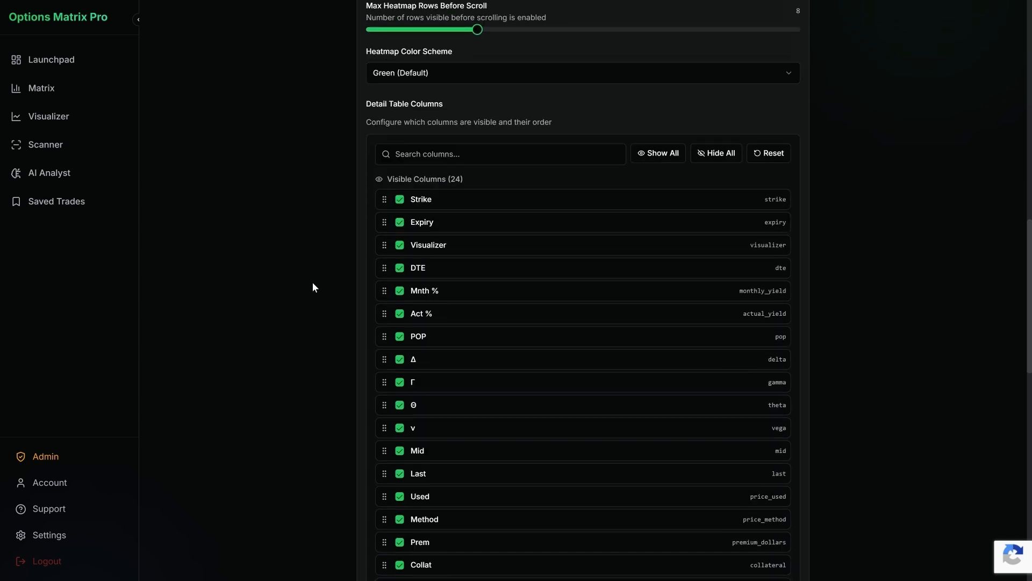
pyautogui.scroll(-5, 414, 298)
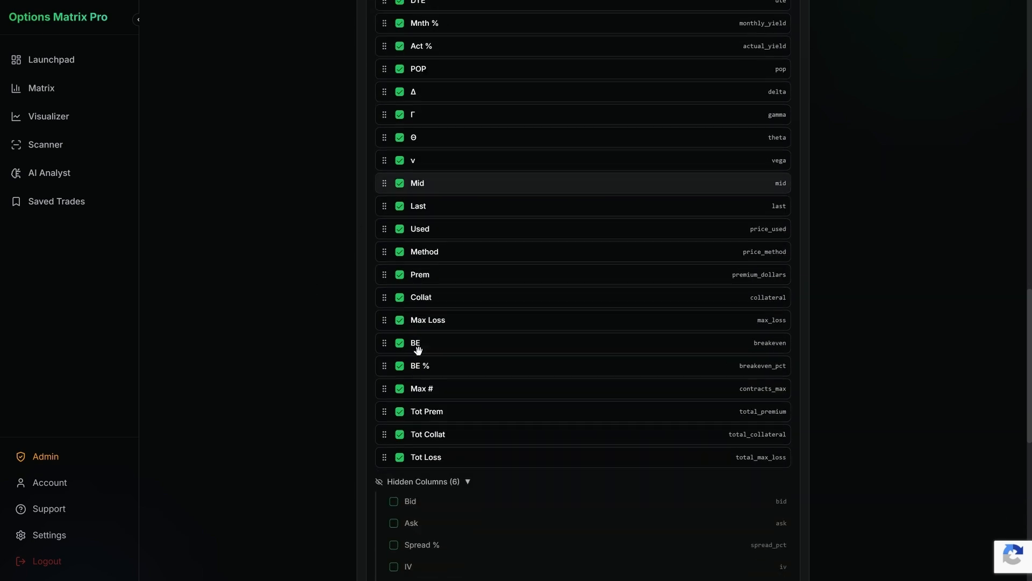
pyautogui.scroll(-4, 354, 382)
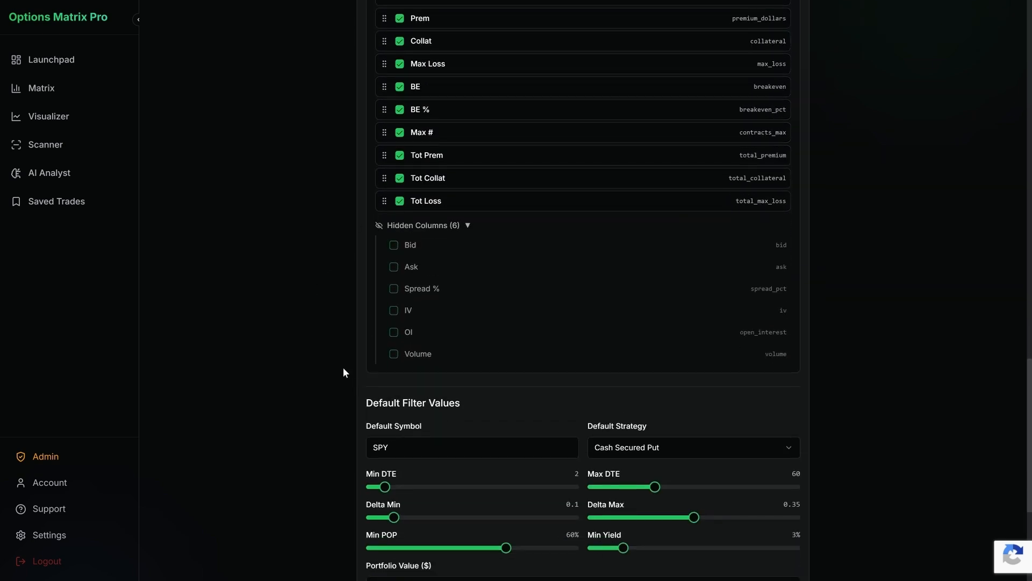
pyautogui.scroll(-3, 331, 269)
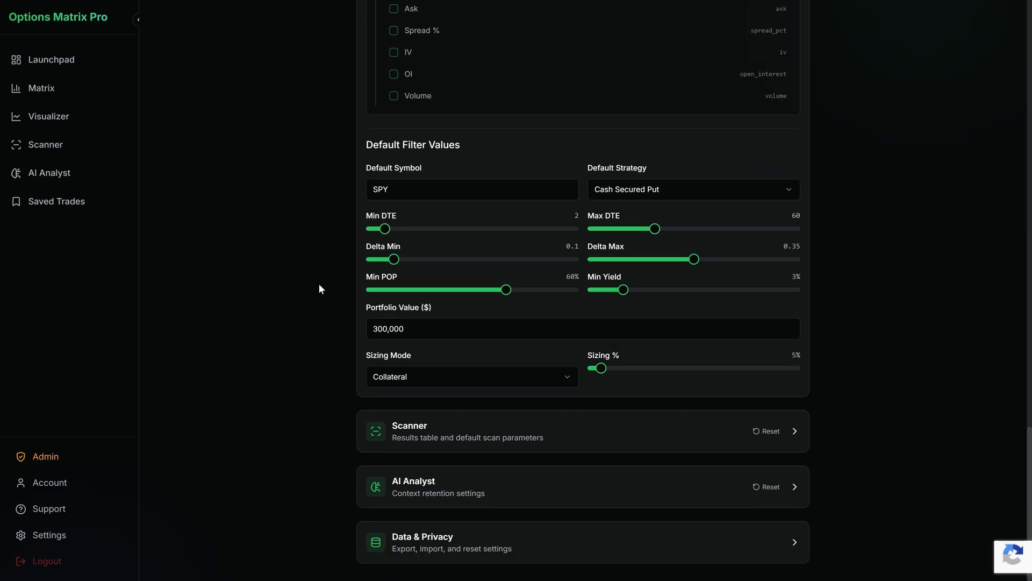
# Step: Expand the Scanner settings and view the results table columns and default scan parameters
pyautogui.click(434, 437)
pyautogui.scroll(-15, 267, 375)
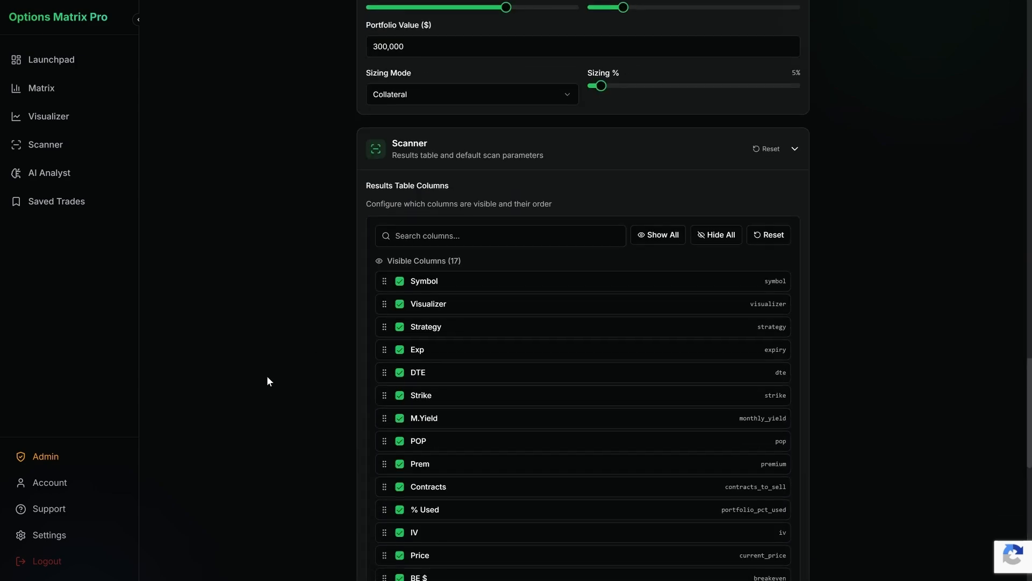
pyautogui.scroll(-1, 300, 332)
# Step: Expand the AI Analyst and Data & Privacy settings and view the context retention, export, import, reset and cache options
pyautogui.click(458, 489)
pyautogui.scroll(-2, 310, 401)
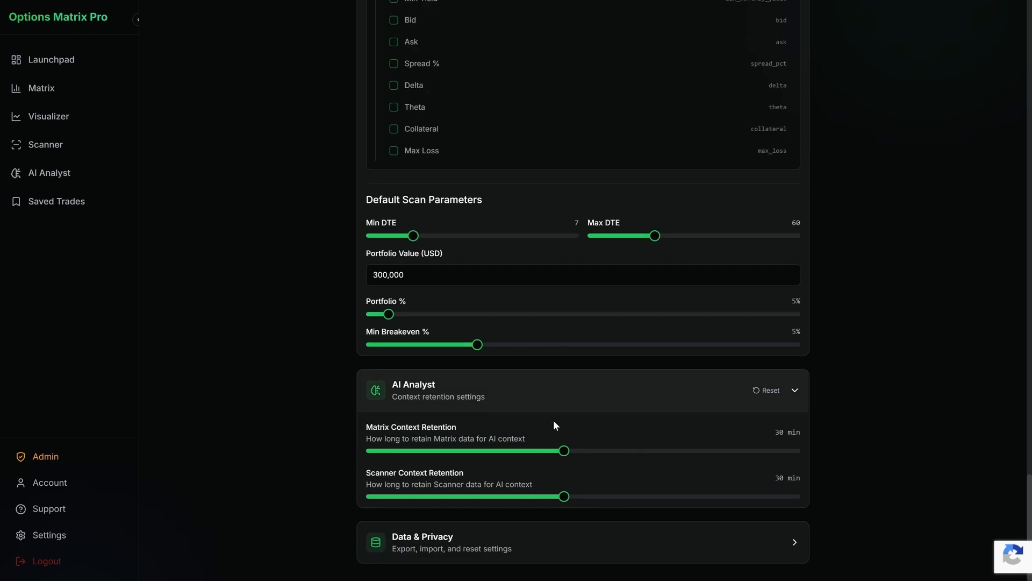
pyautogui.click(468, 526)
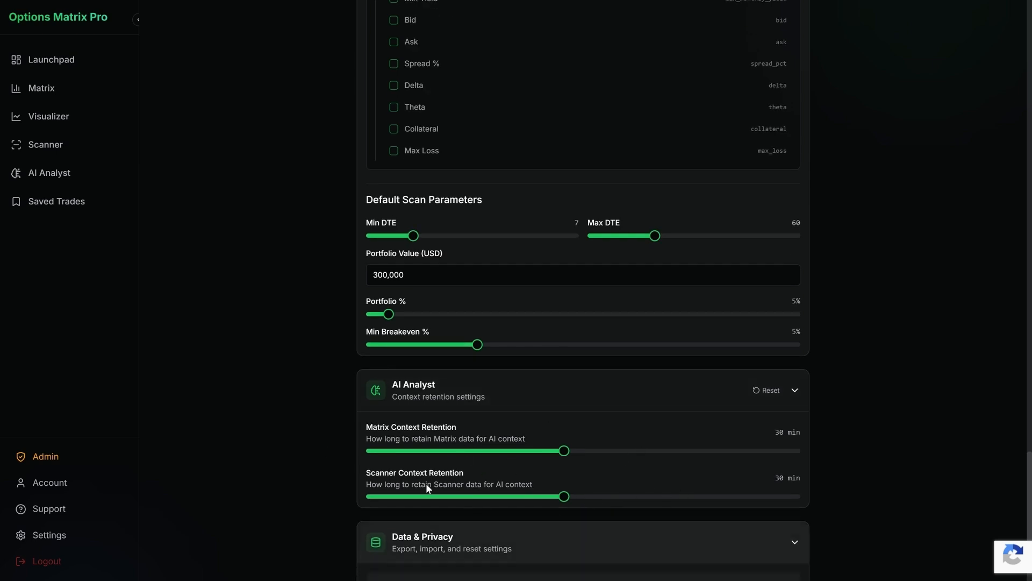
pyautogui.scroll(-3, 274, 386)
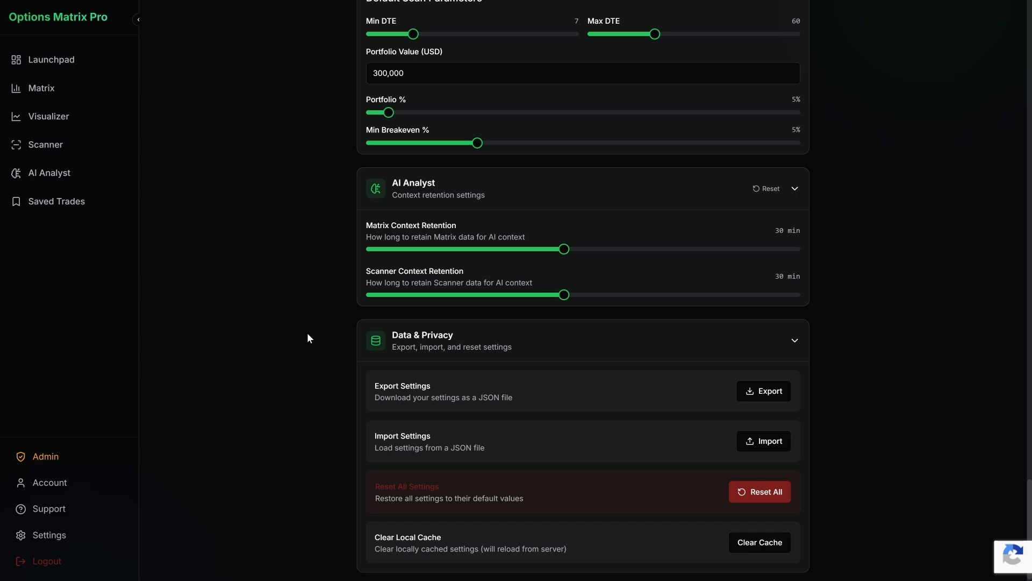
pyautogui.scroll(10, 304, 334)
pyautogui.scroll(10, 316, 343)
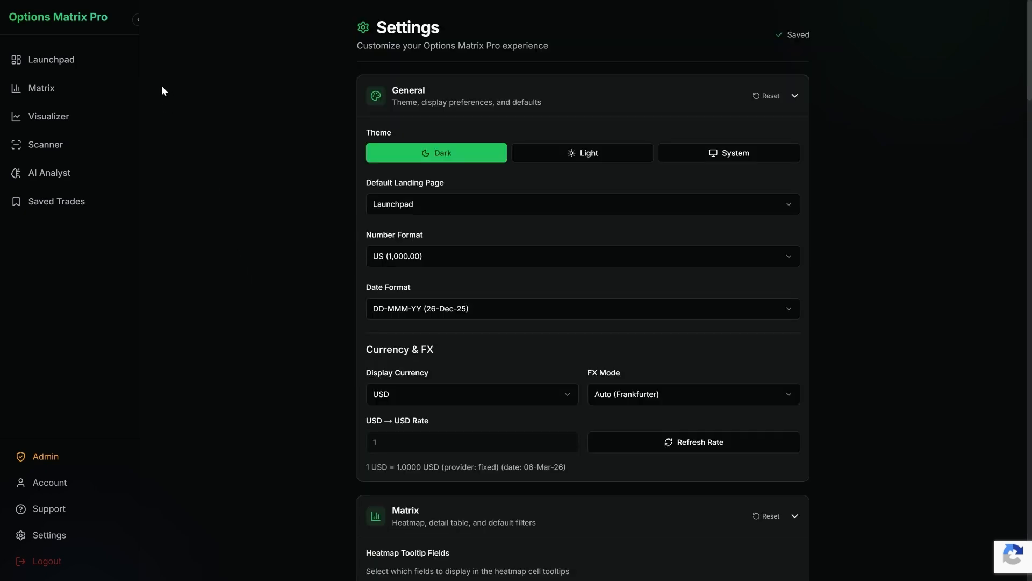
# Step: Return to the Launchpad and view its tool overview, workflow steps and data modes explanation
pyautogui.click(91, 61)
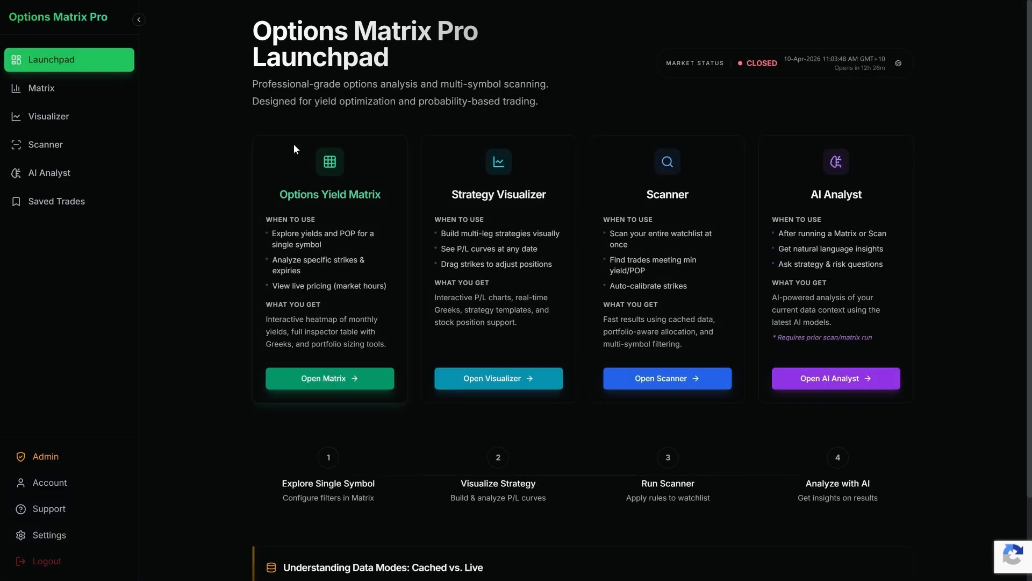
pyautogui.scroll(-2, 207, 163)
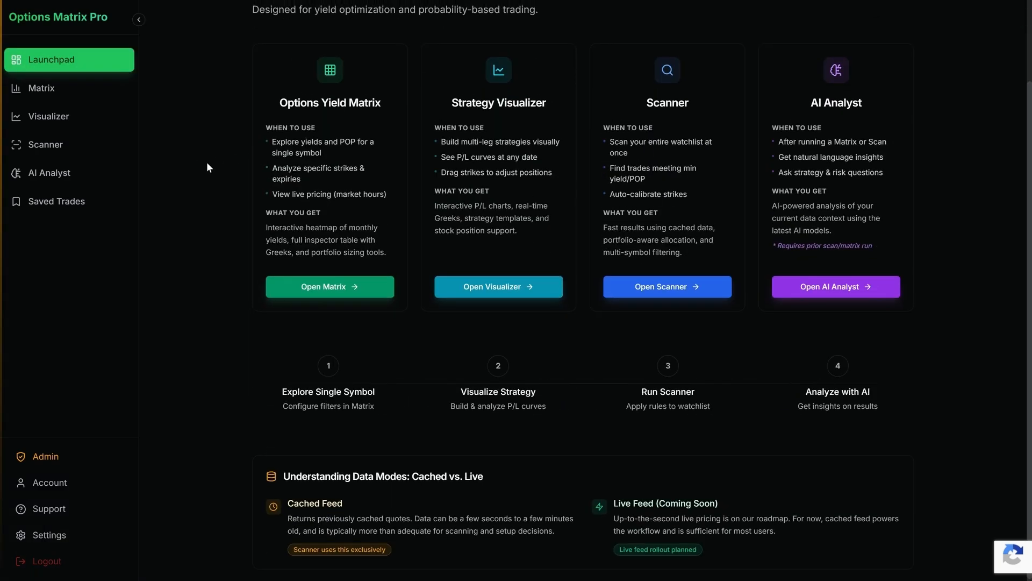
pyautogui.scroll(2, 207, 164)
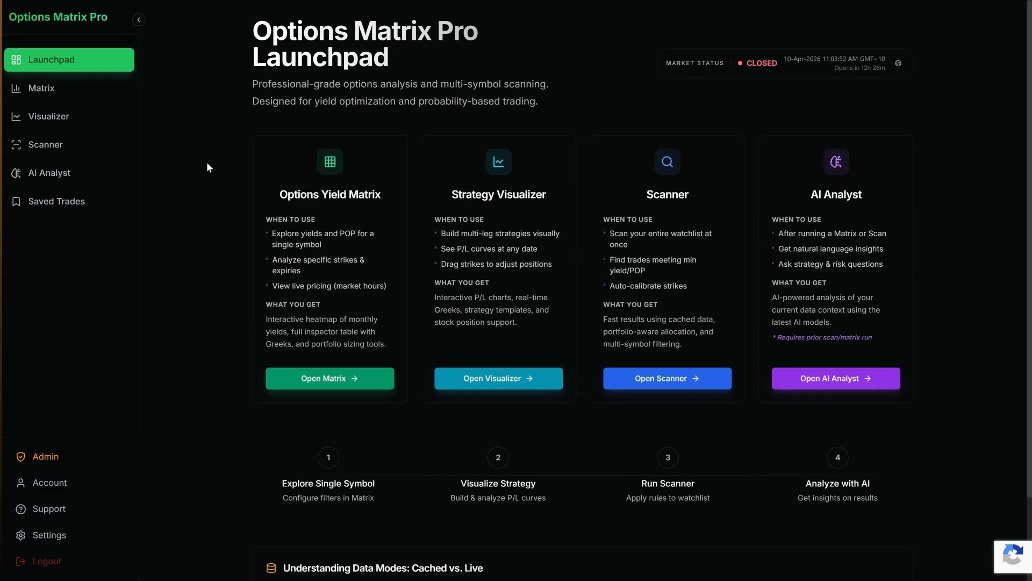